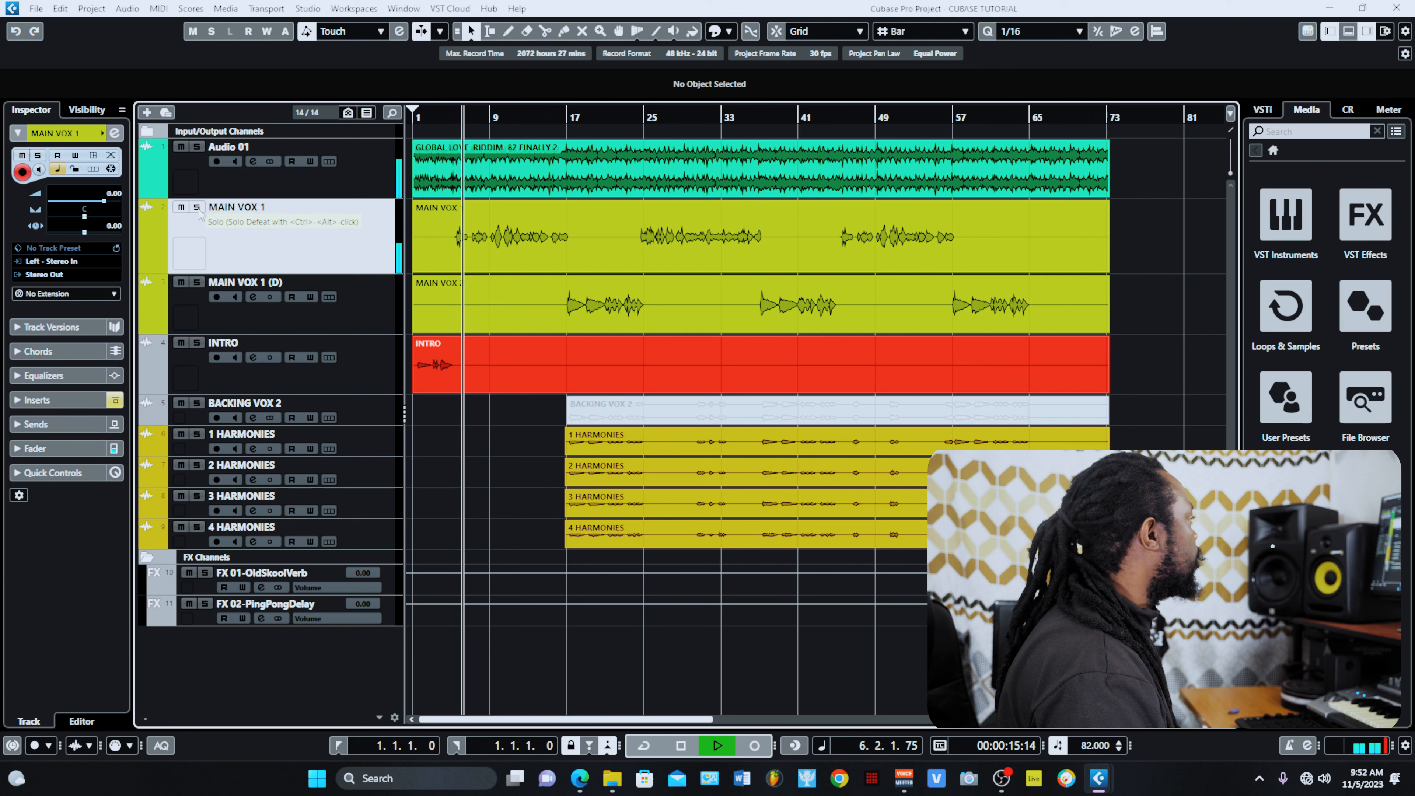
# Stop playback, inspect the MAIN VOX 1 waveform in the sample editor, and close the editor
pyautogui.press('space')
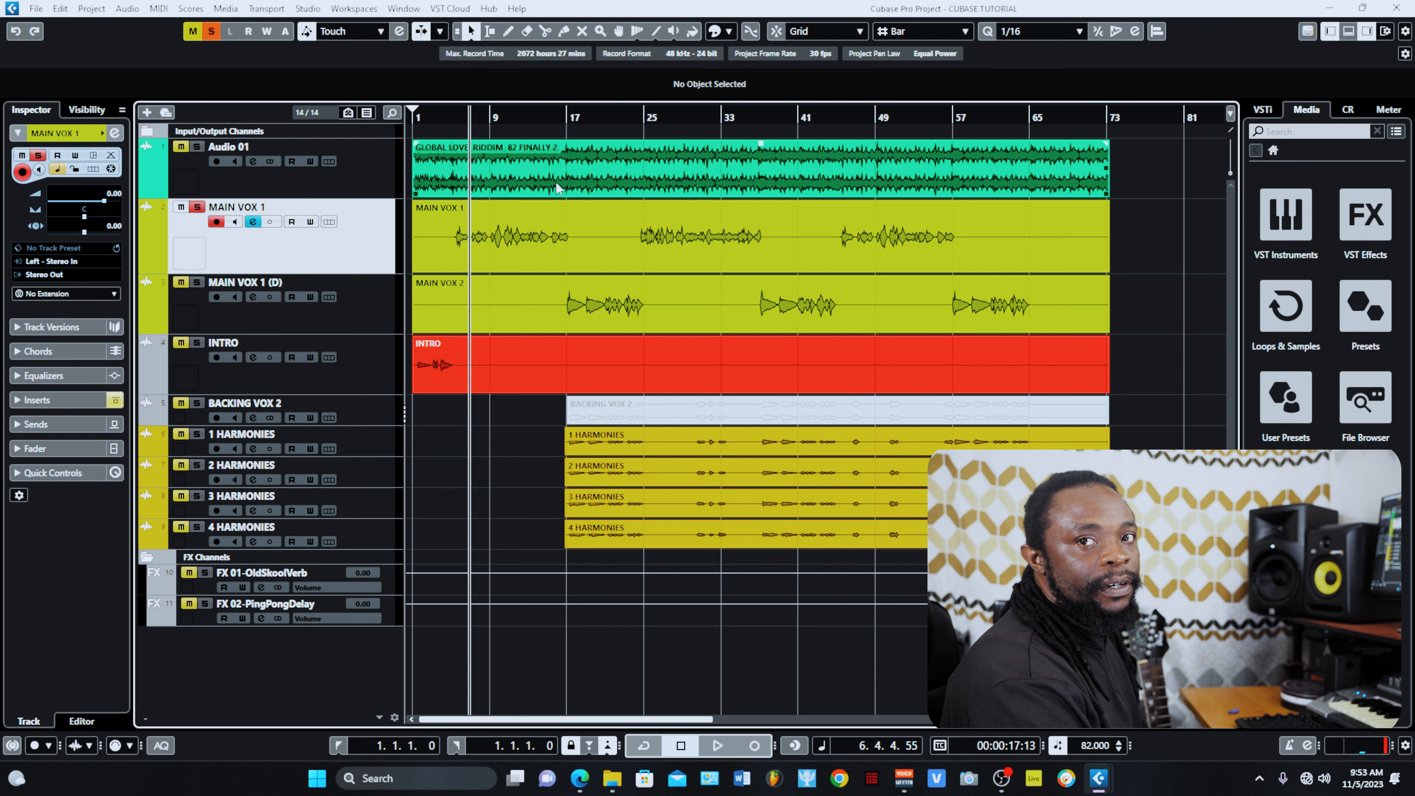
pyautogui.doubleClick(554, 234)
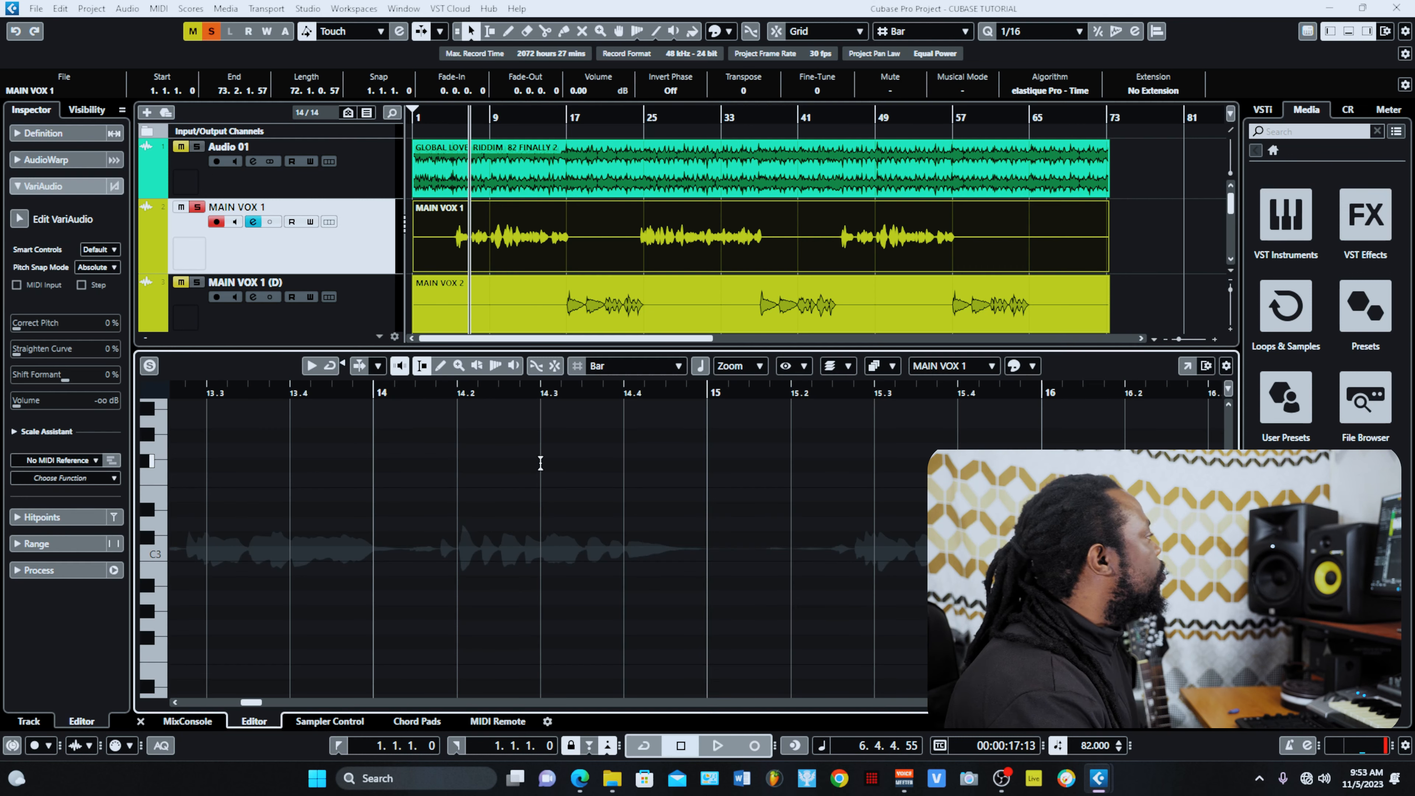
pyautogui.click(498, 342)
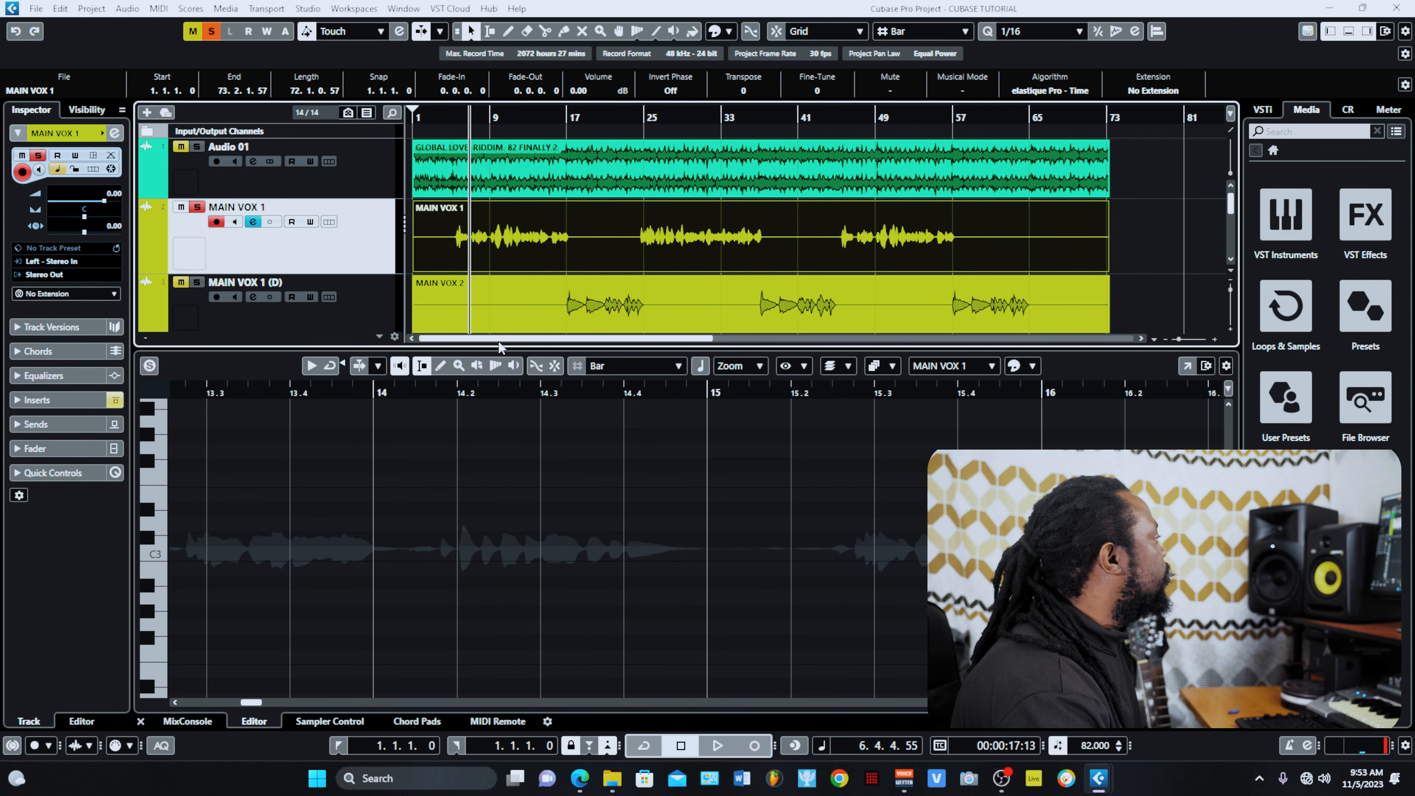
pyautogui.click(258, 703)
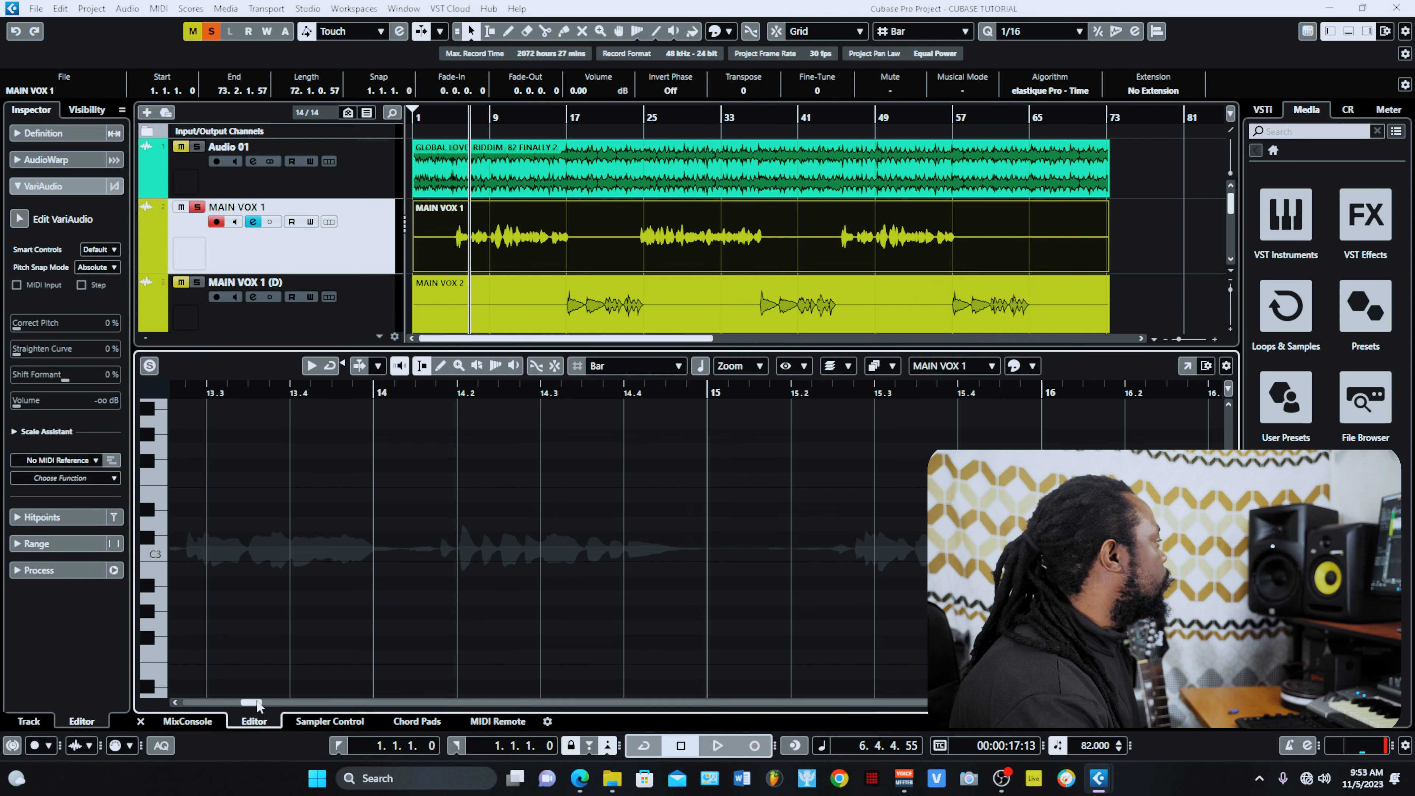
pyautogui.click(140, 720)
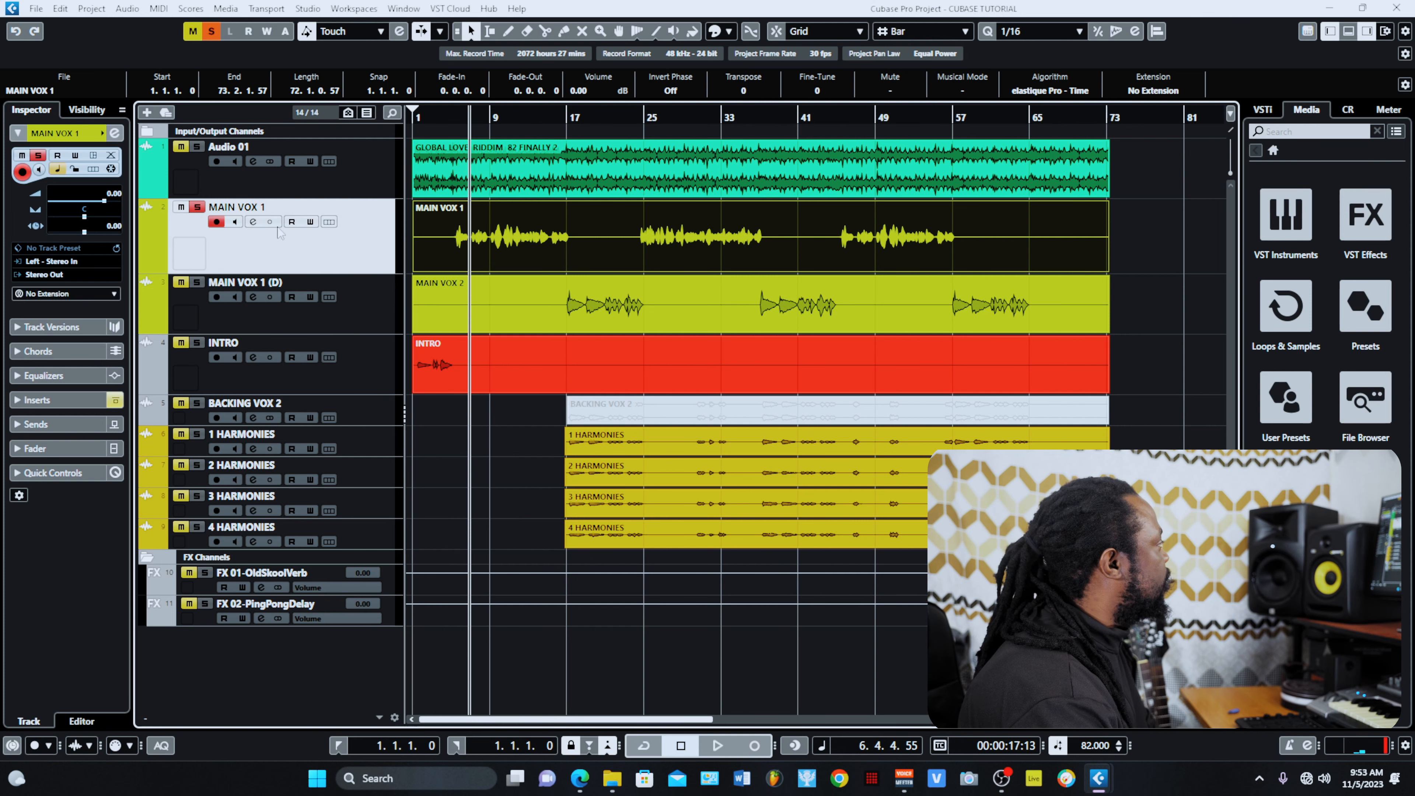
# Open the channel settings of MAIN VOX 1, reposition the window, and audition the soloed vocal briefly
pyautogui.click(252, 222)
pyautogui.moveTo(842, 329); pyautogui.dragTo(730, 238)
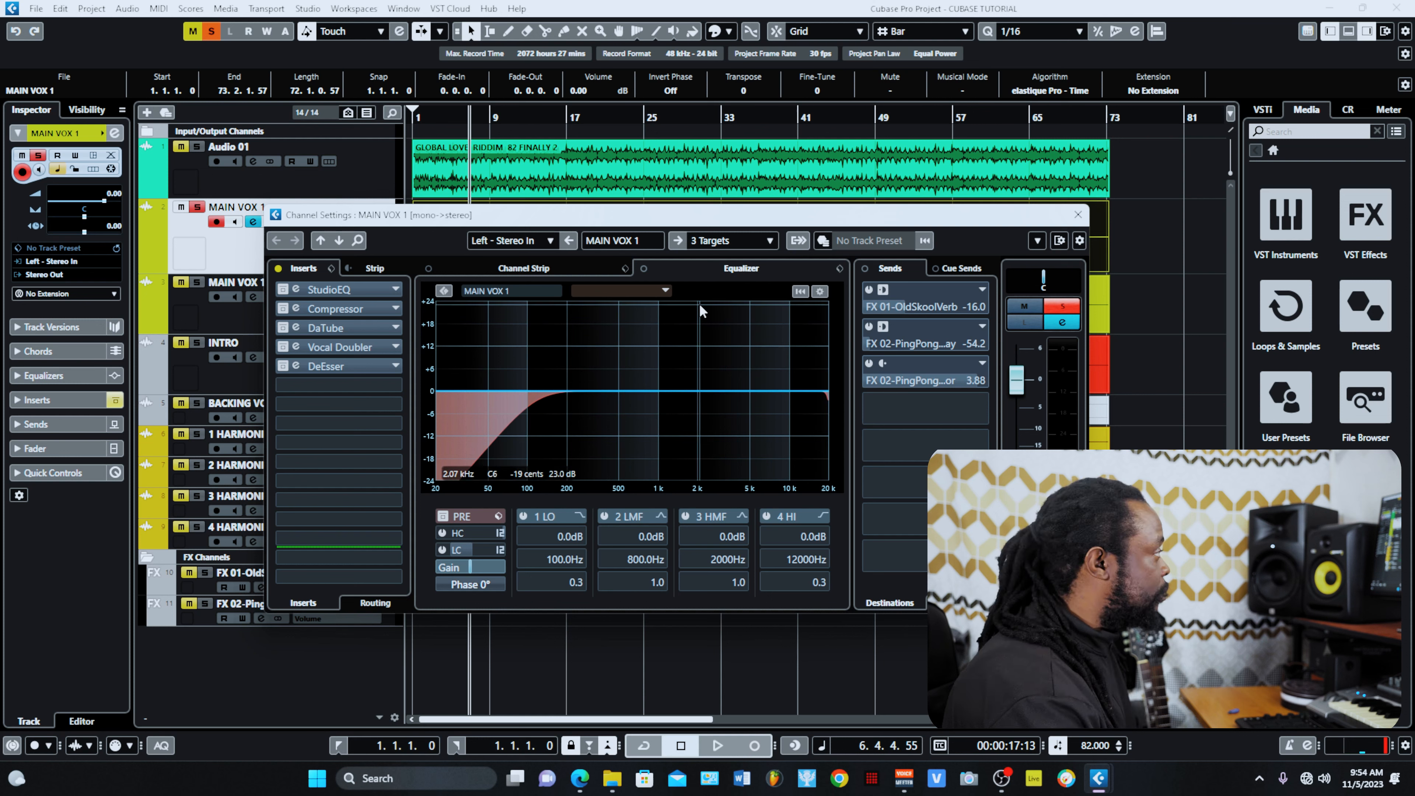
pyautogui.press('space')
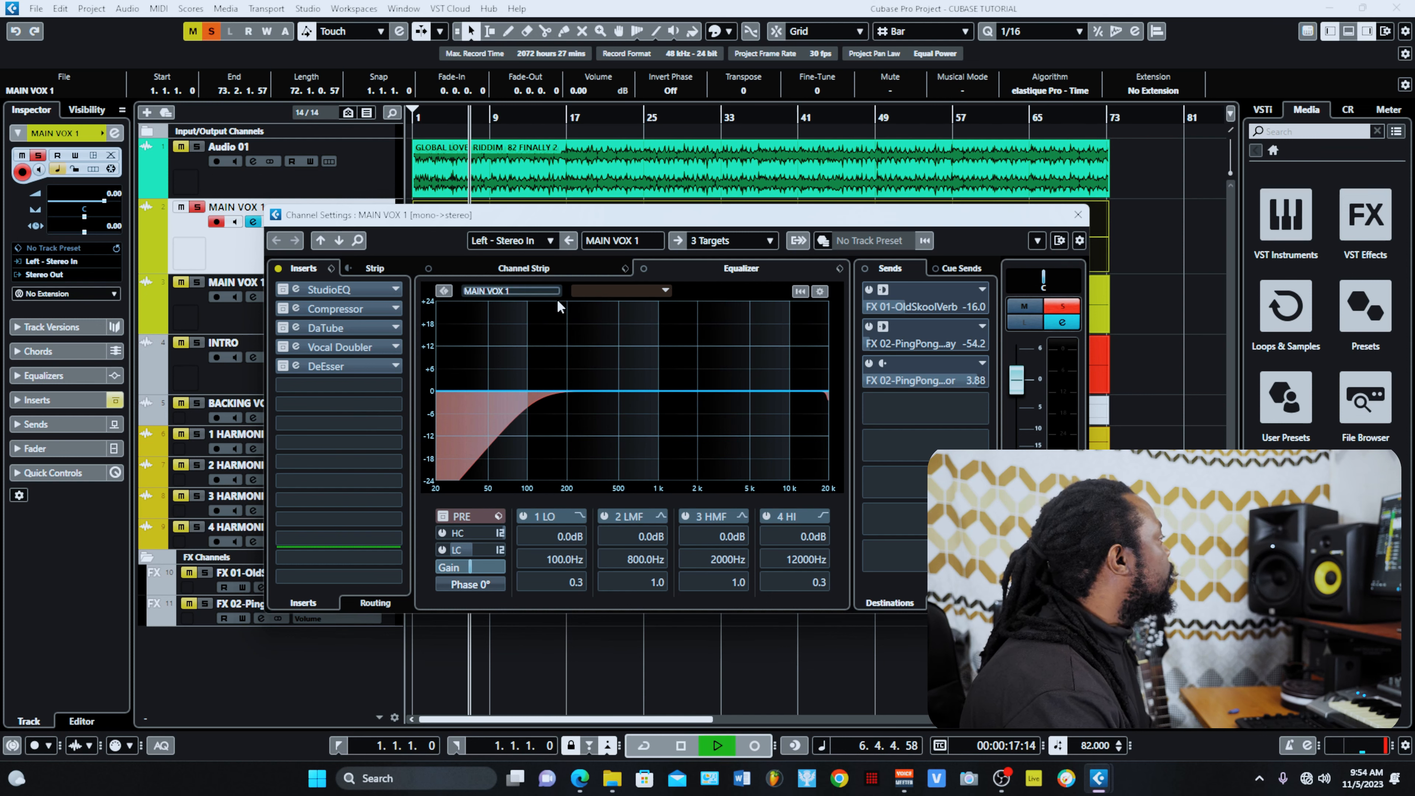
pyautogui.press('space')
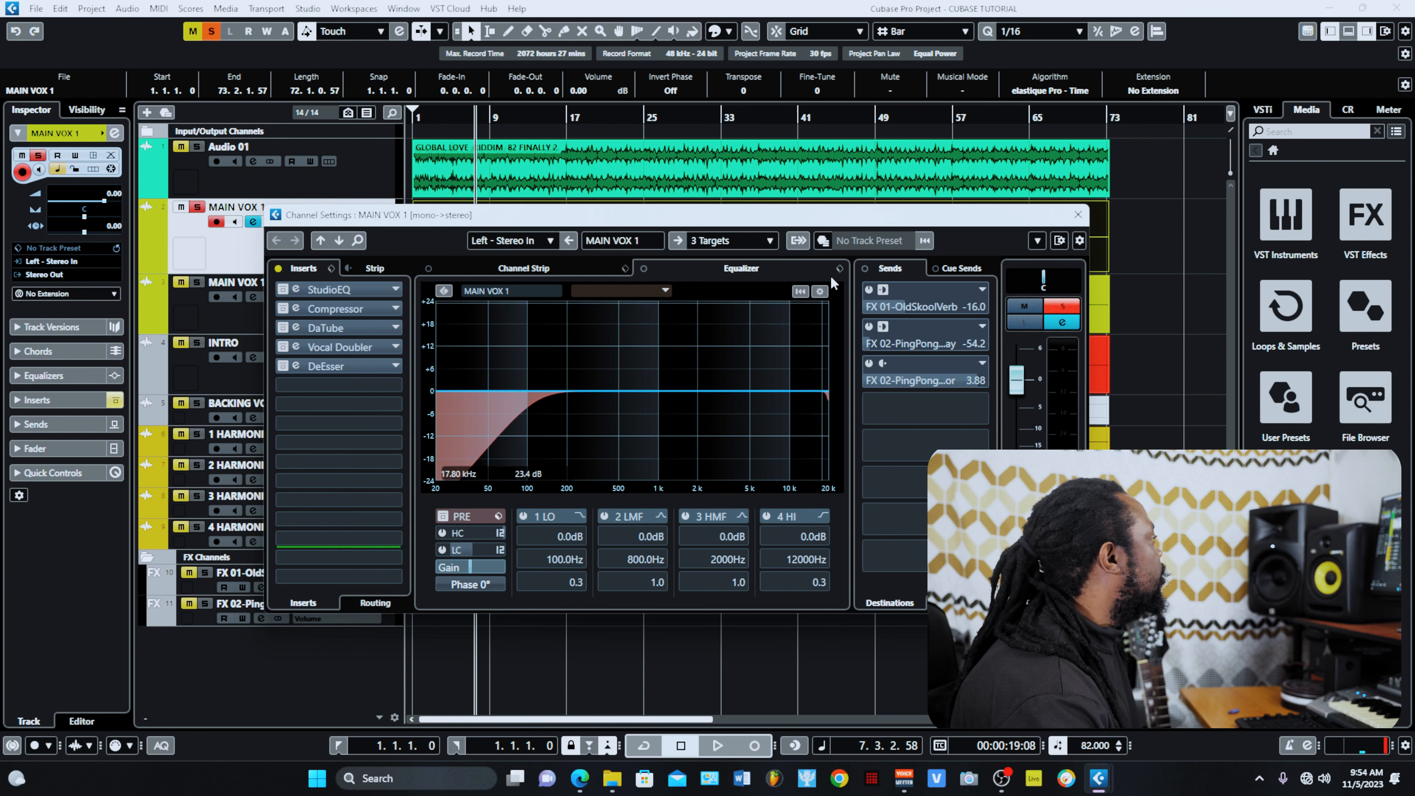
# Load the second custom VOXXX MIALE 2 equalizer preset on MAIN VOX 1 and audition the vocal with it
pyautogui.click(839, 269)
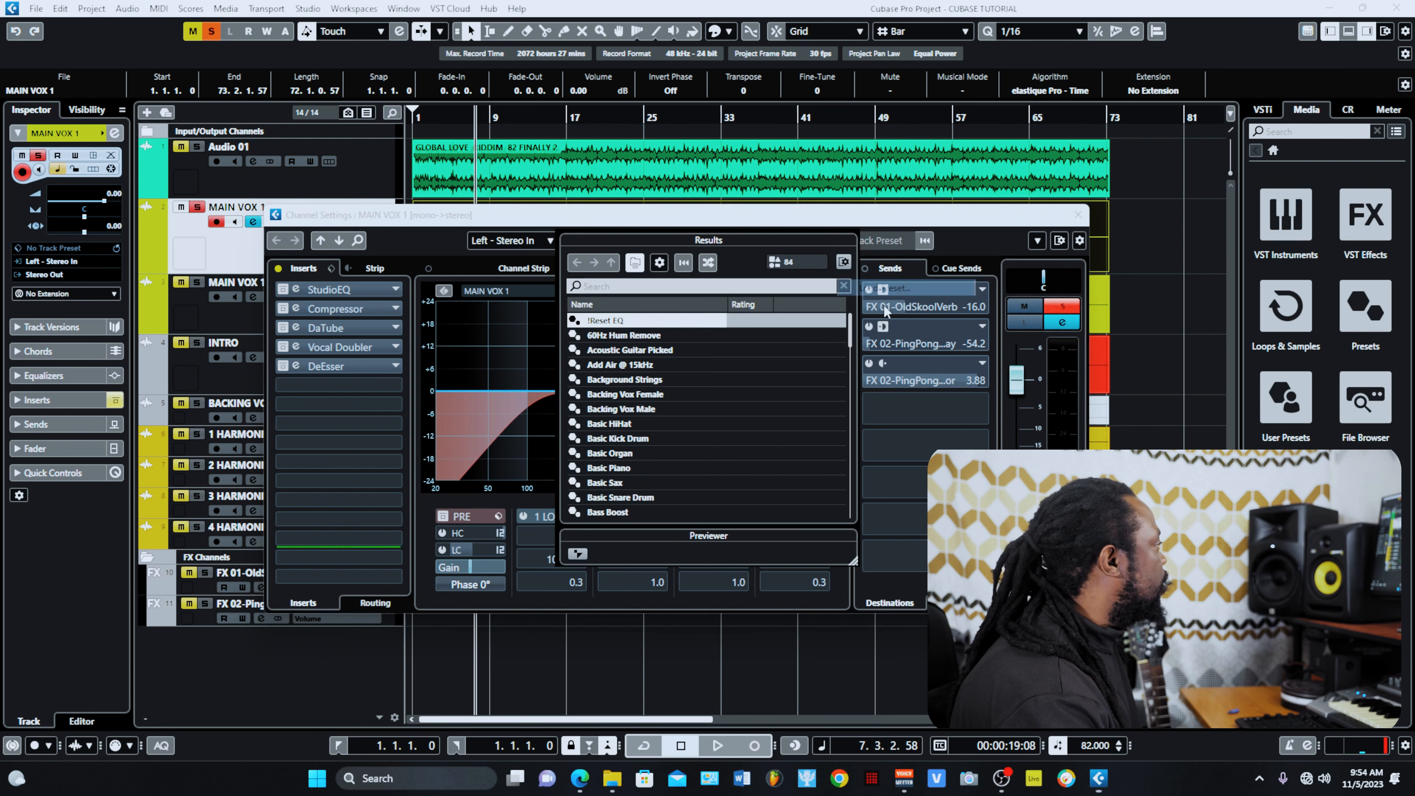
pyautogui.scroll(-1, 784, 418)
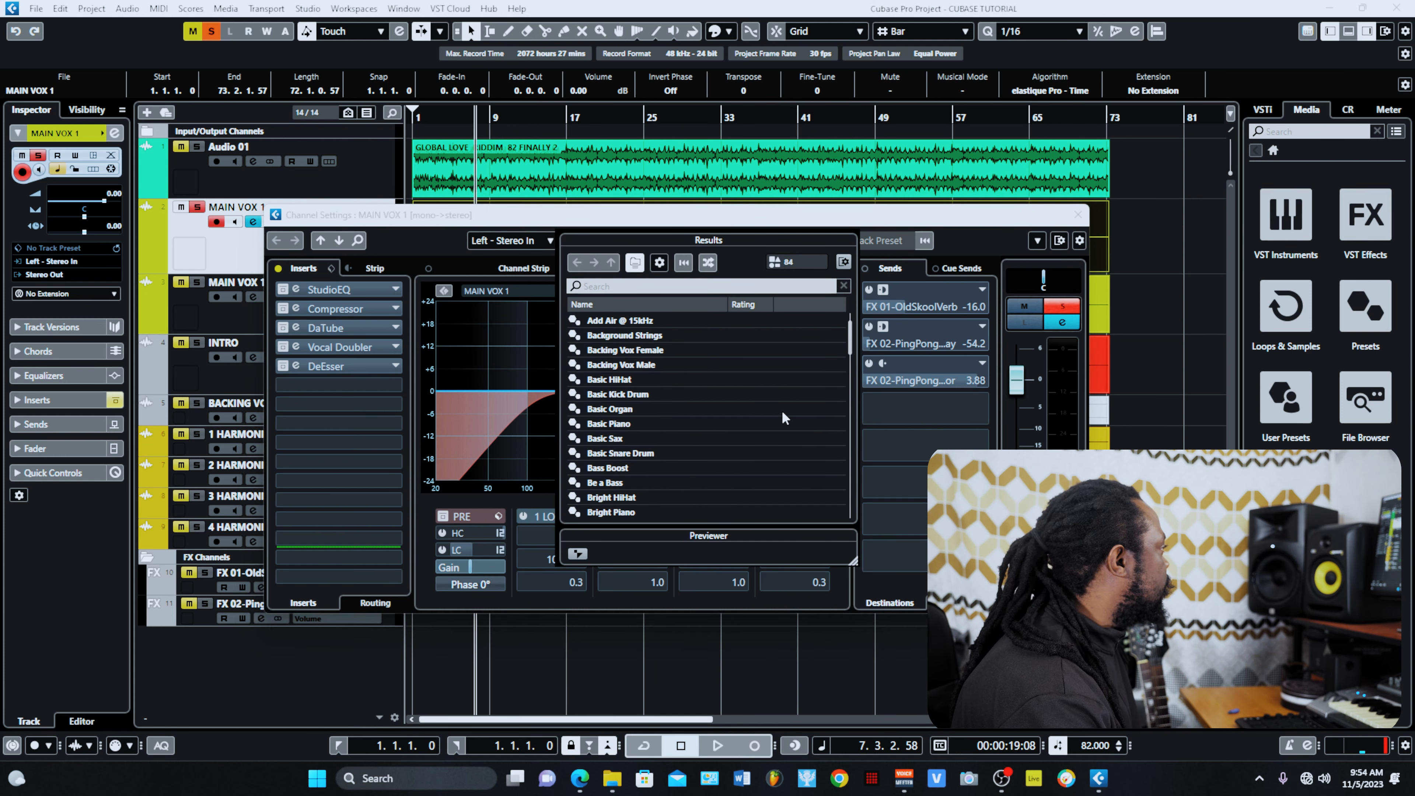
pyautogui.moveTo(852, 349); pyautogui.dragTo(829, 532)
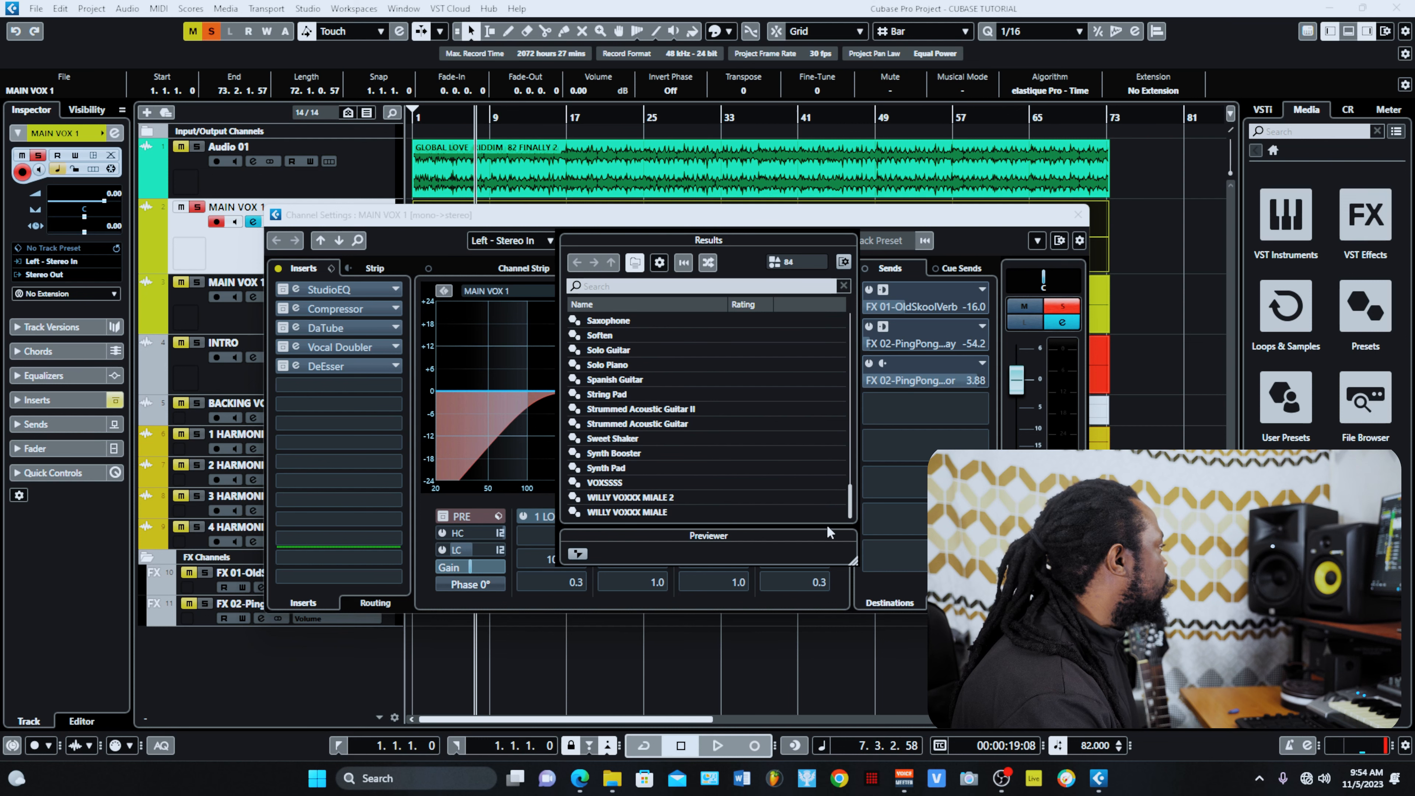
pyautogui.doubleClick(658, 499)
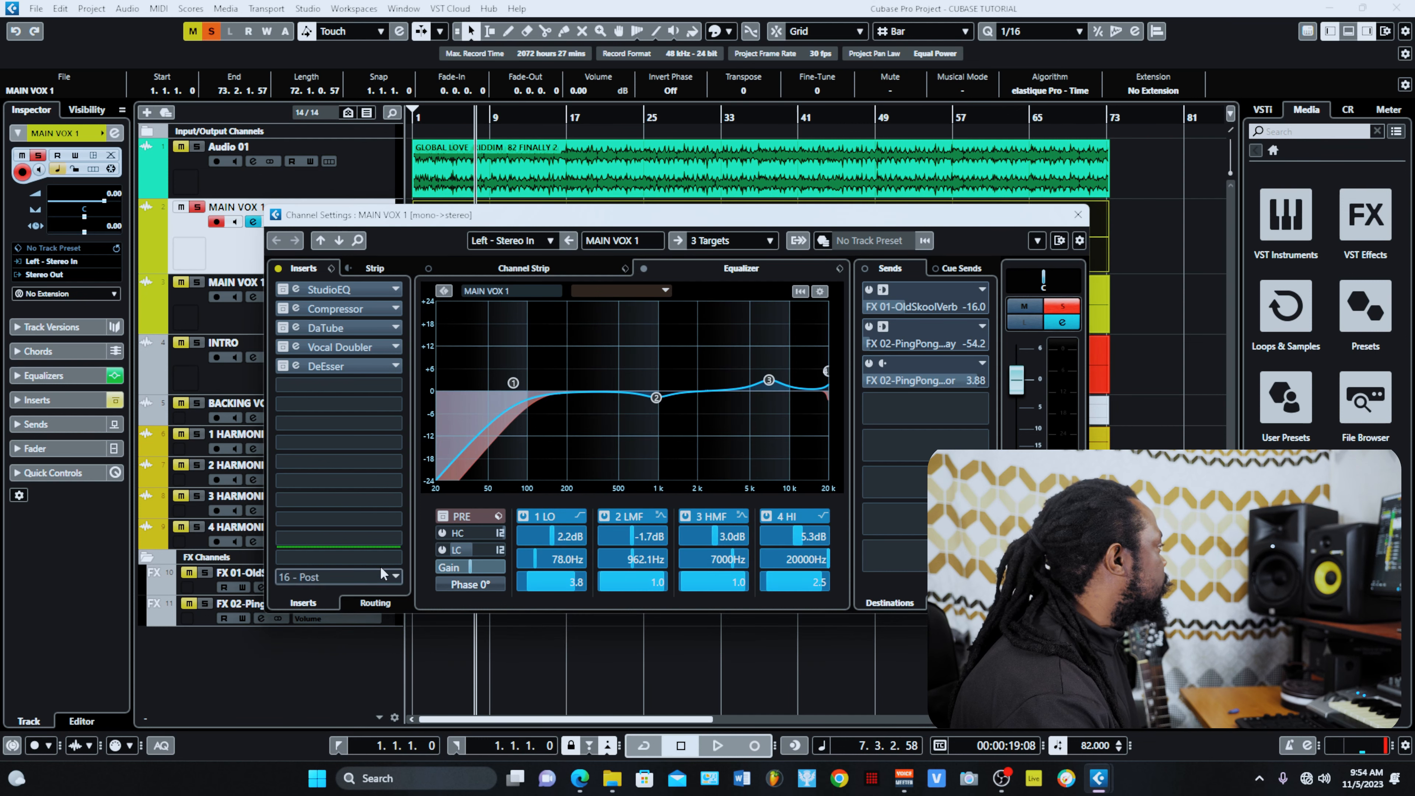
pyautogui.press('space')
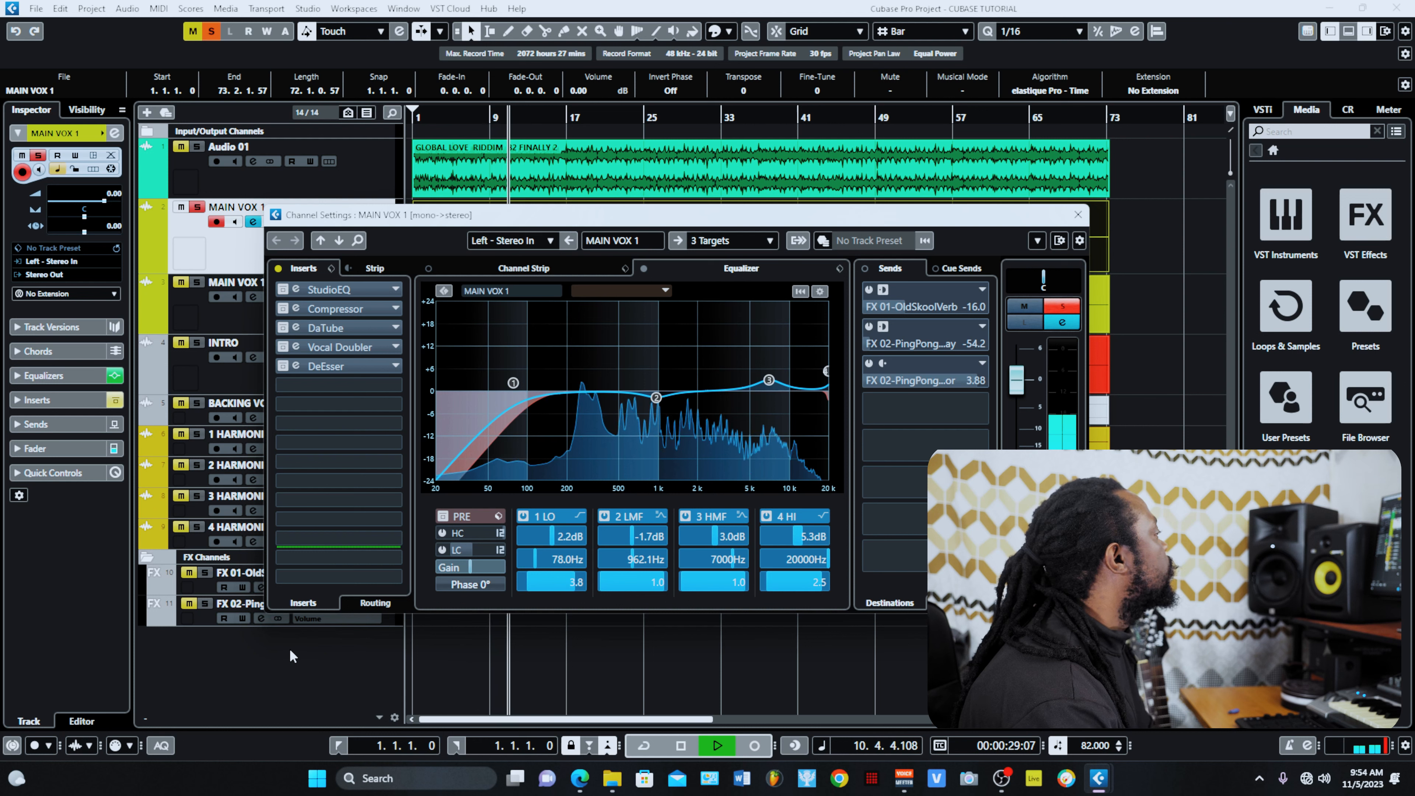
pyautogui.press('space')
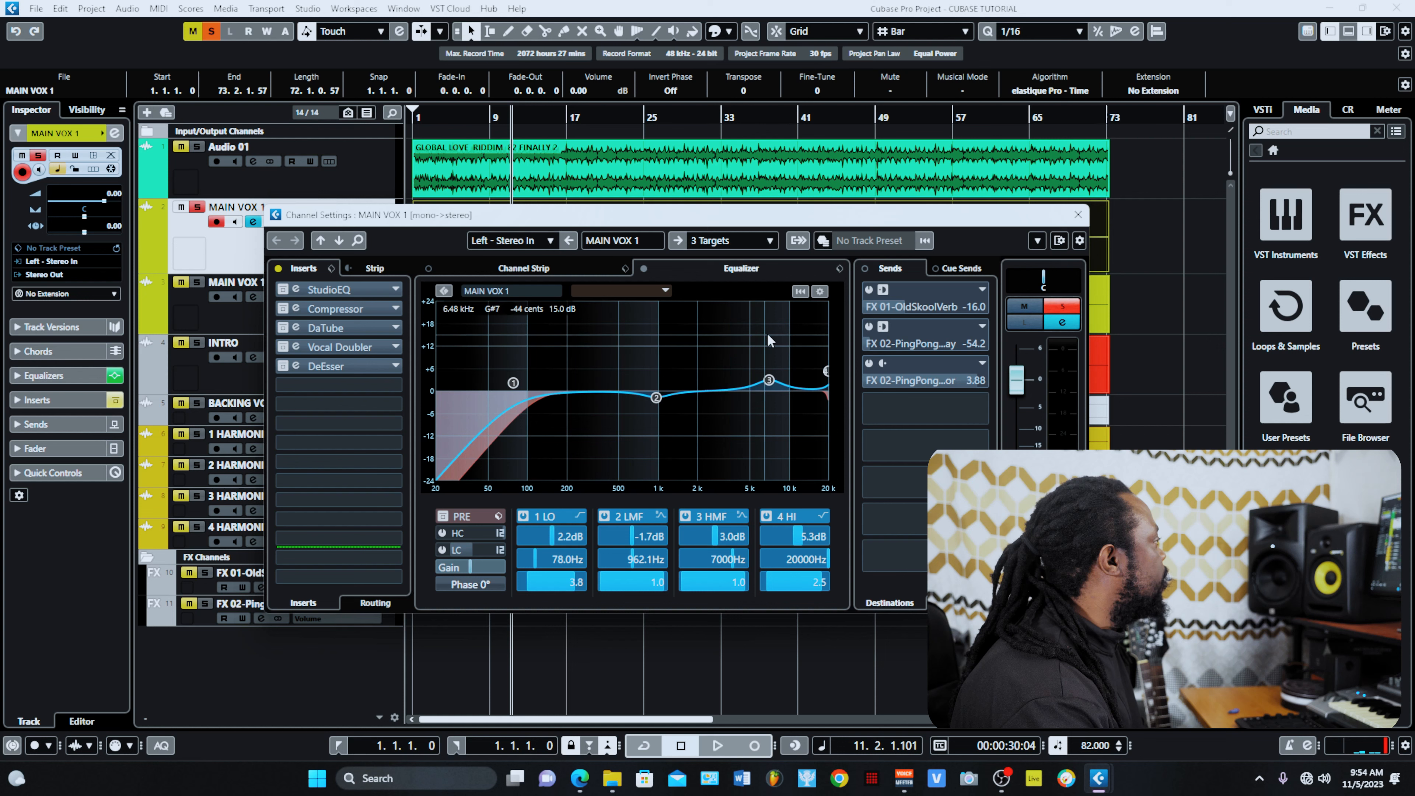
# Return the MAIN VOX 1 equalizer to its flat state by loading the !Reset EQ preset
pyautogui.click(840, 268)
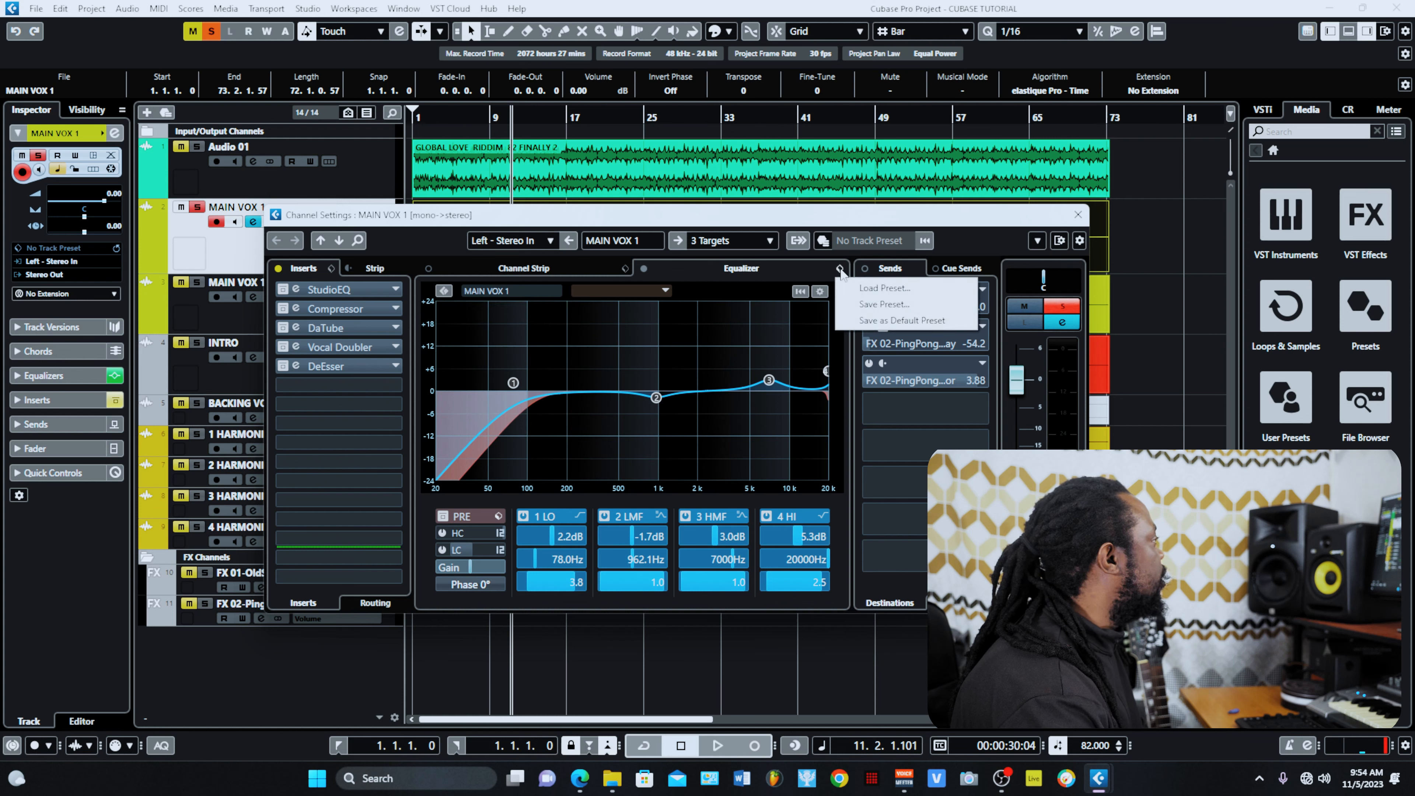
pyautogui.click(869, 287)
pyautogui.moveTo(850, 497); pyautogui.dragTo(856, 270)
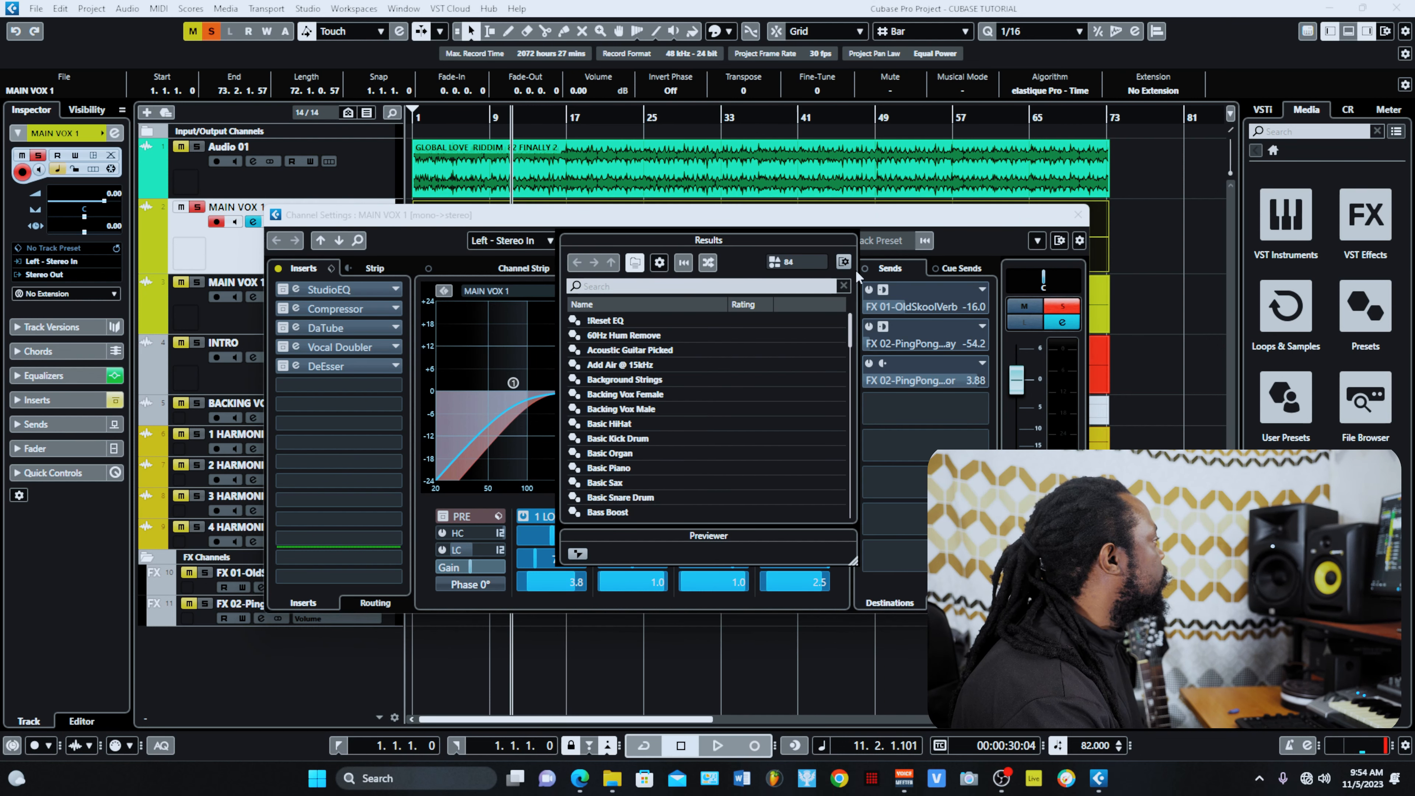
pyautogui.click(613, 336)
pyautogui.click(616, 321)
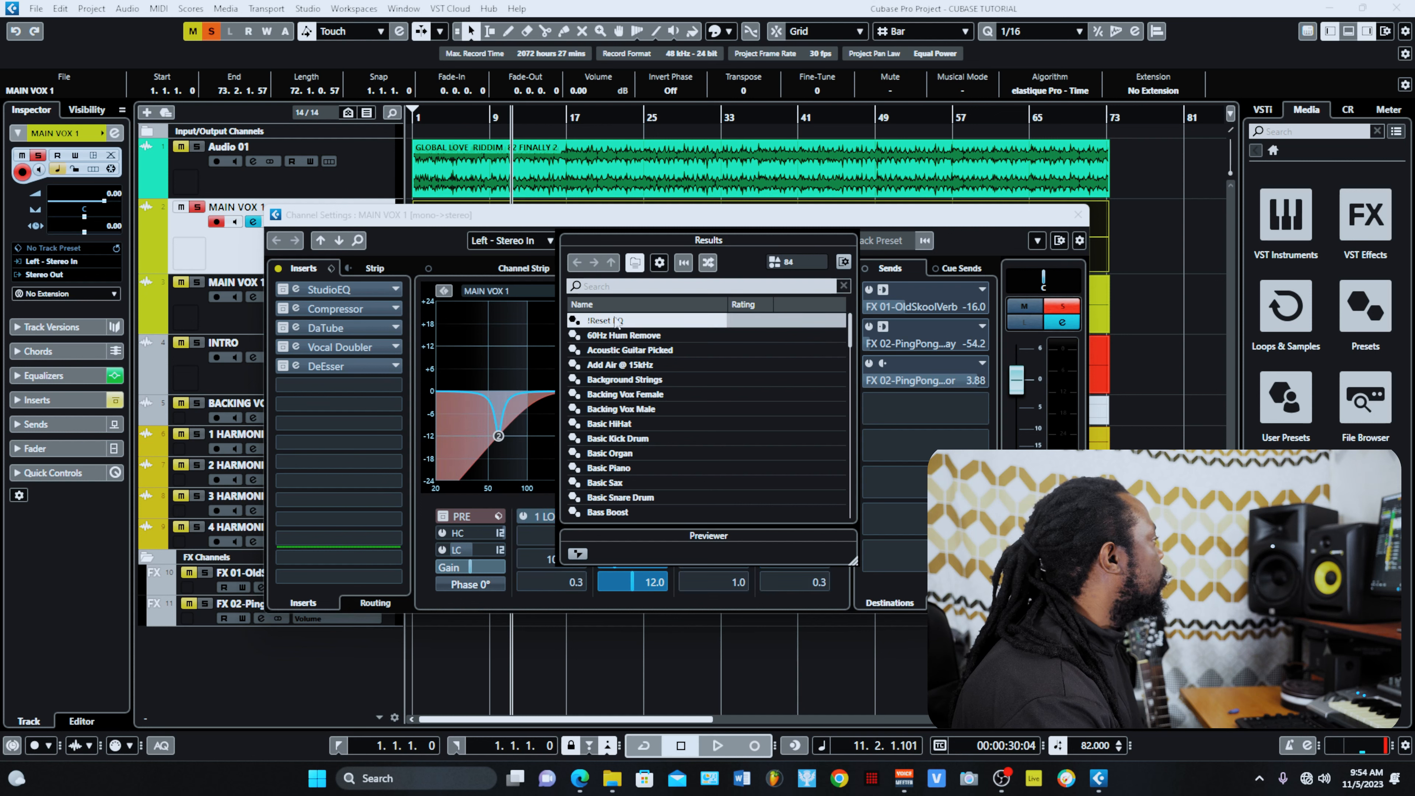
pyautogui.click(748, 218)
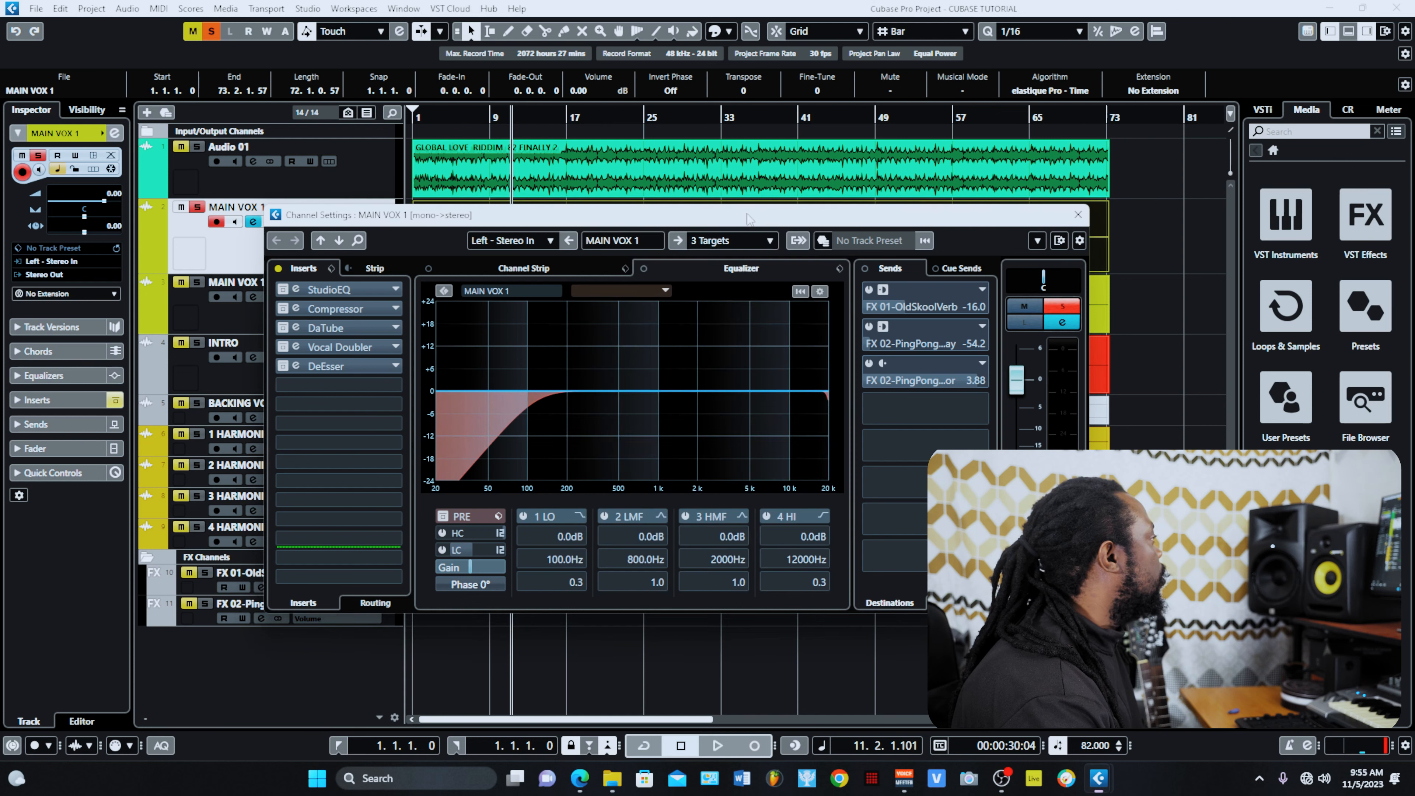
# Enable the PRE section's high-cut and low-cut filters and all four equalizer bands on MAIN VOX 1
pyautogui.click(443, 516)
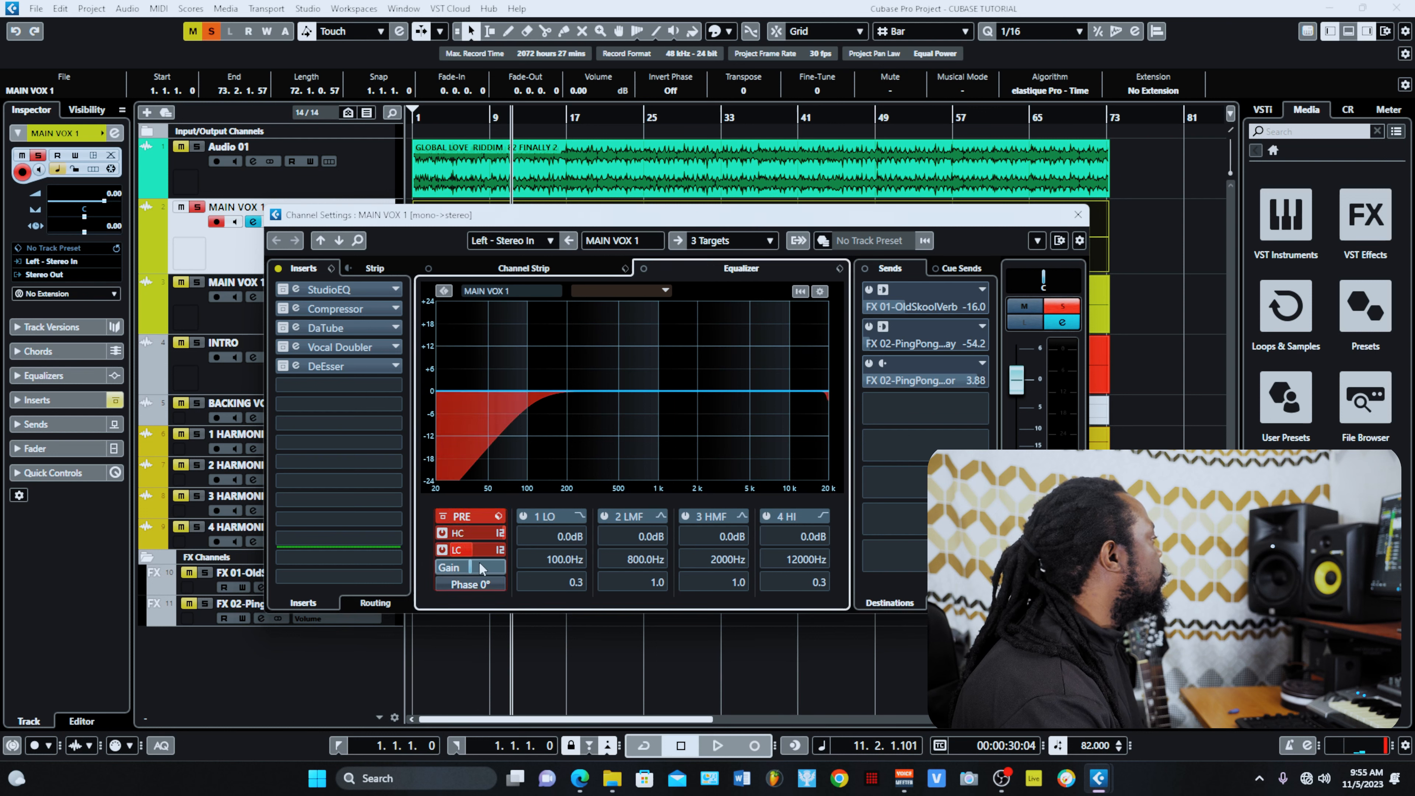
pyautogui.click(523, 516)
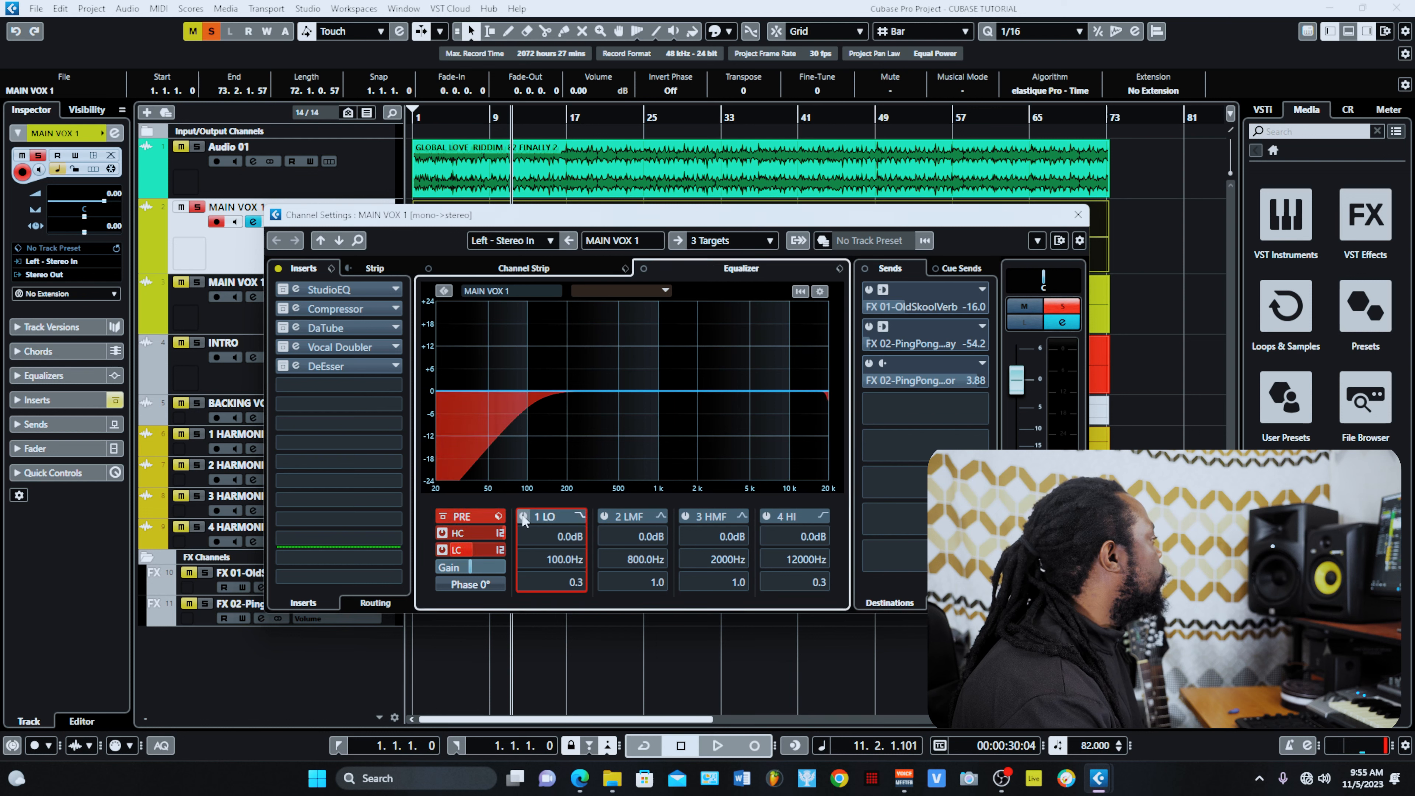
pyautogui.click(618, 514)
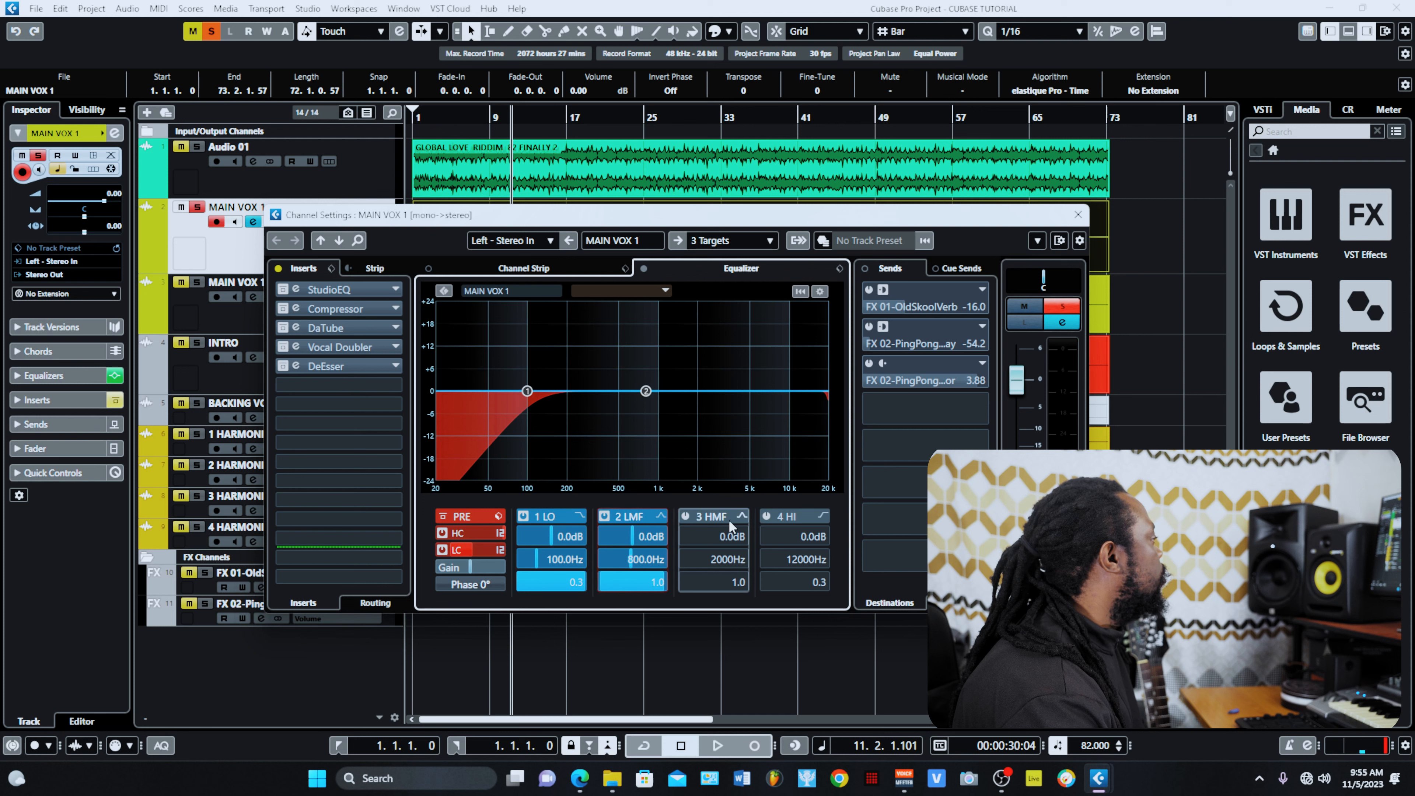
pyautogui.click(709, 516)
pyautogui.click(790, 516)
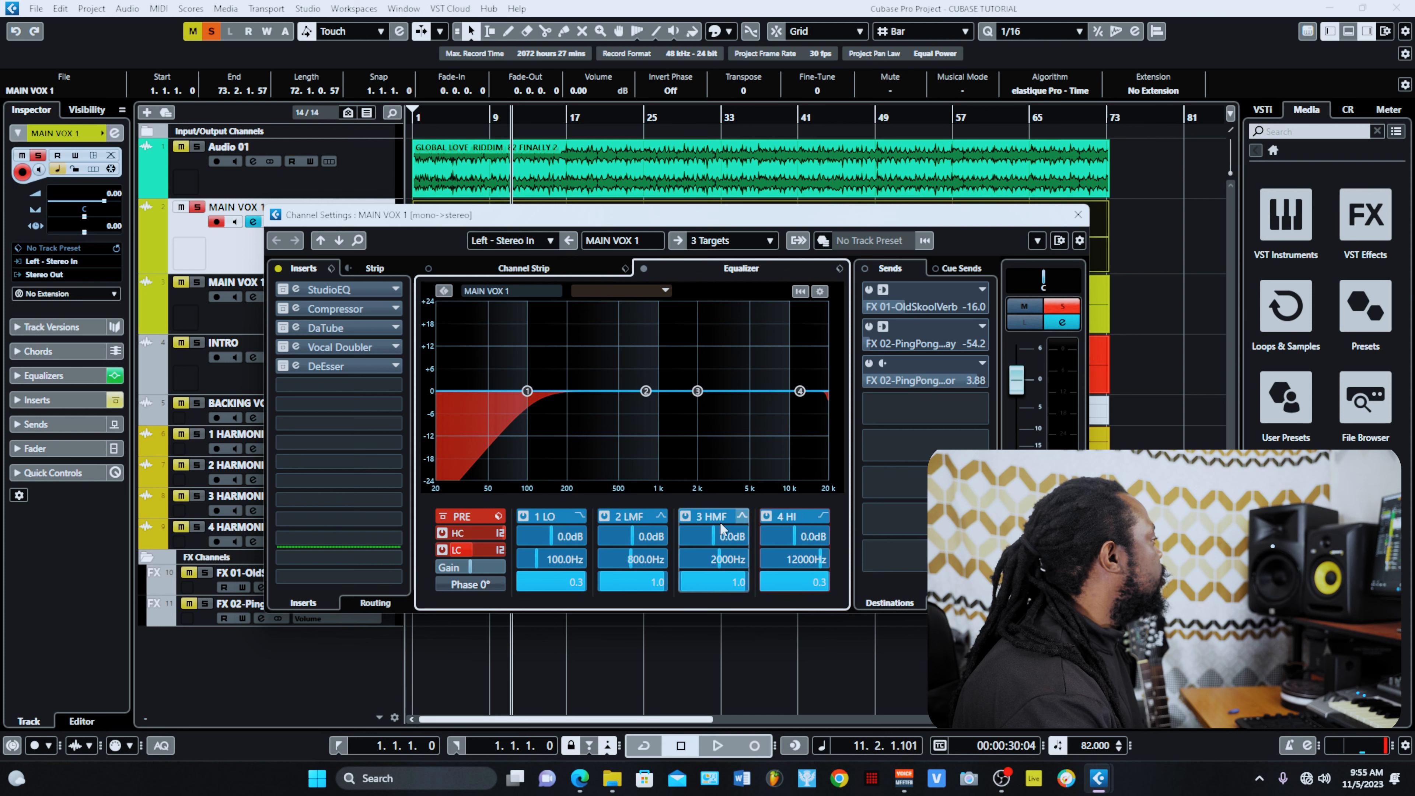
# Set the 1 LO band to High Pass I and move the 3 HMF band to about 2450 Hz and 0.2 dB
pyautogui.click(580, 516)
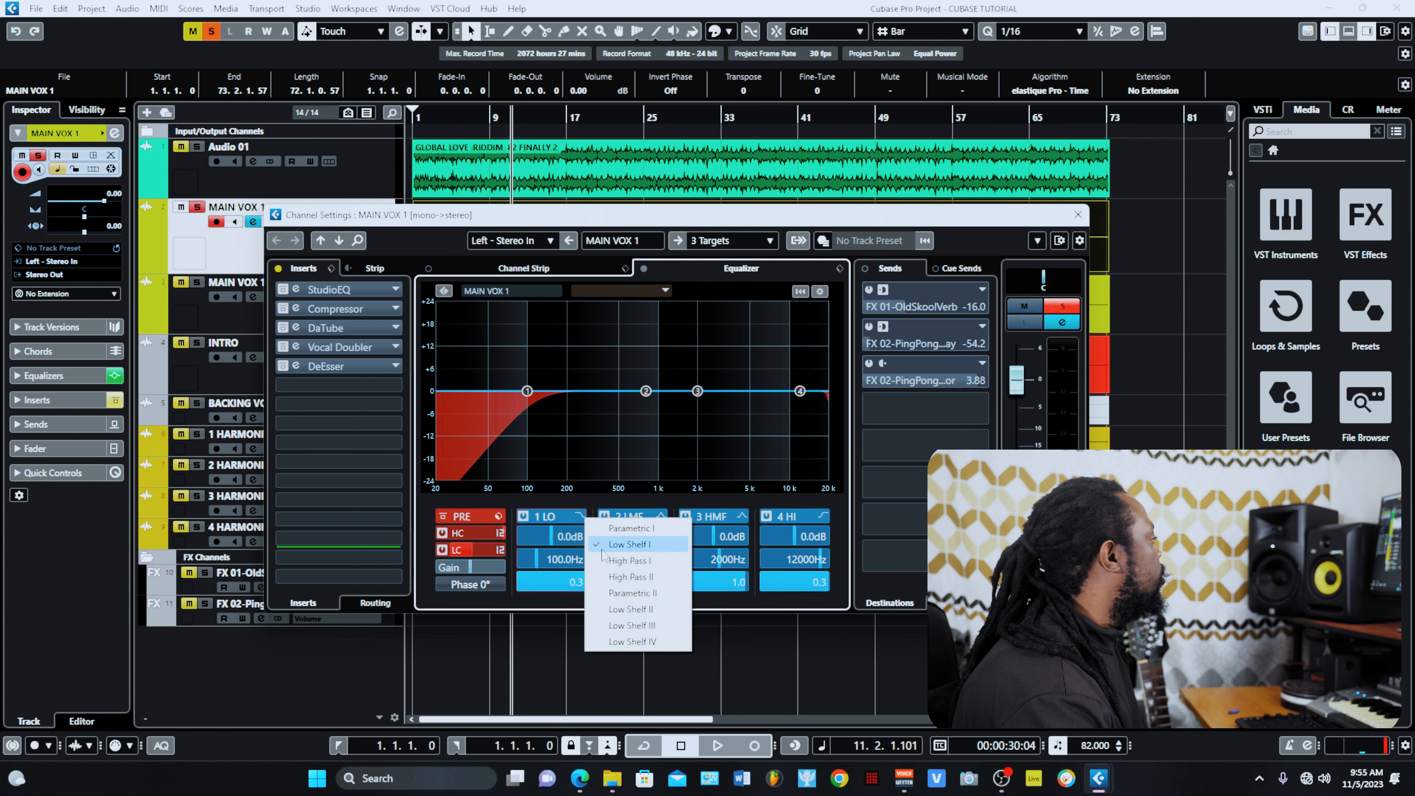
pyautogui.click(635, 559)
pyautogui.moveTo(697, 391); pyautogui.dragTo(710, 390)
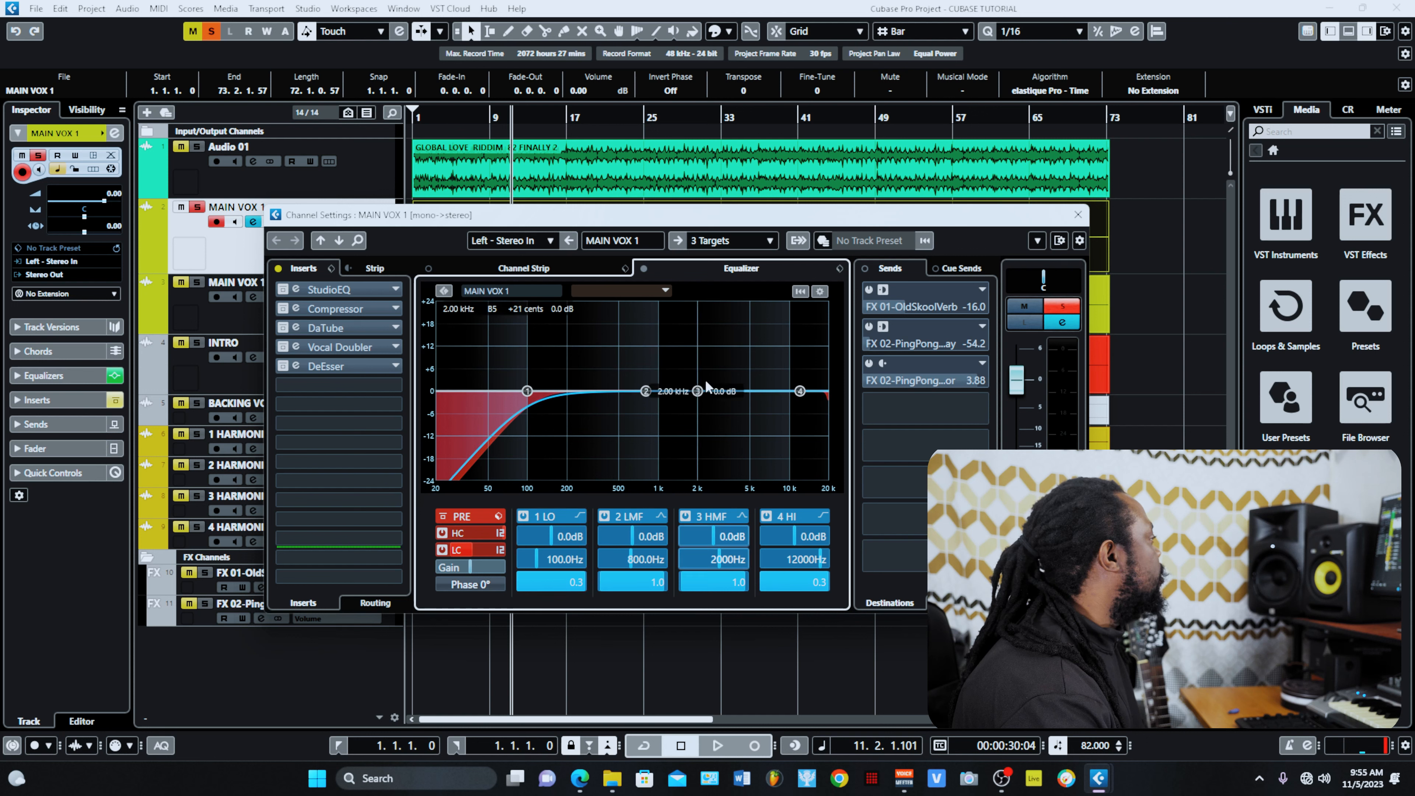
# Try Low Pass II on the 4 HI band, then make it a High Shelf II boost of about 3.3 dB at 15433 Hz
pyautogui.moveTo(808, 397); pyautogui.dragTo(815, 378)
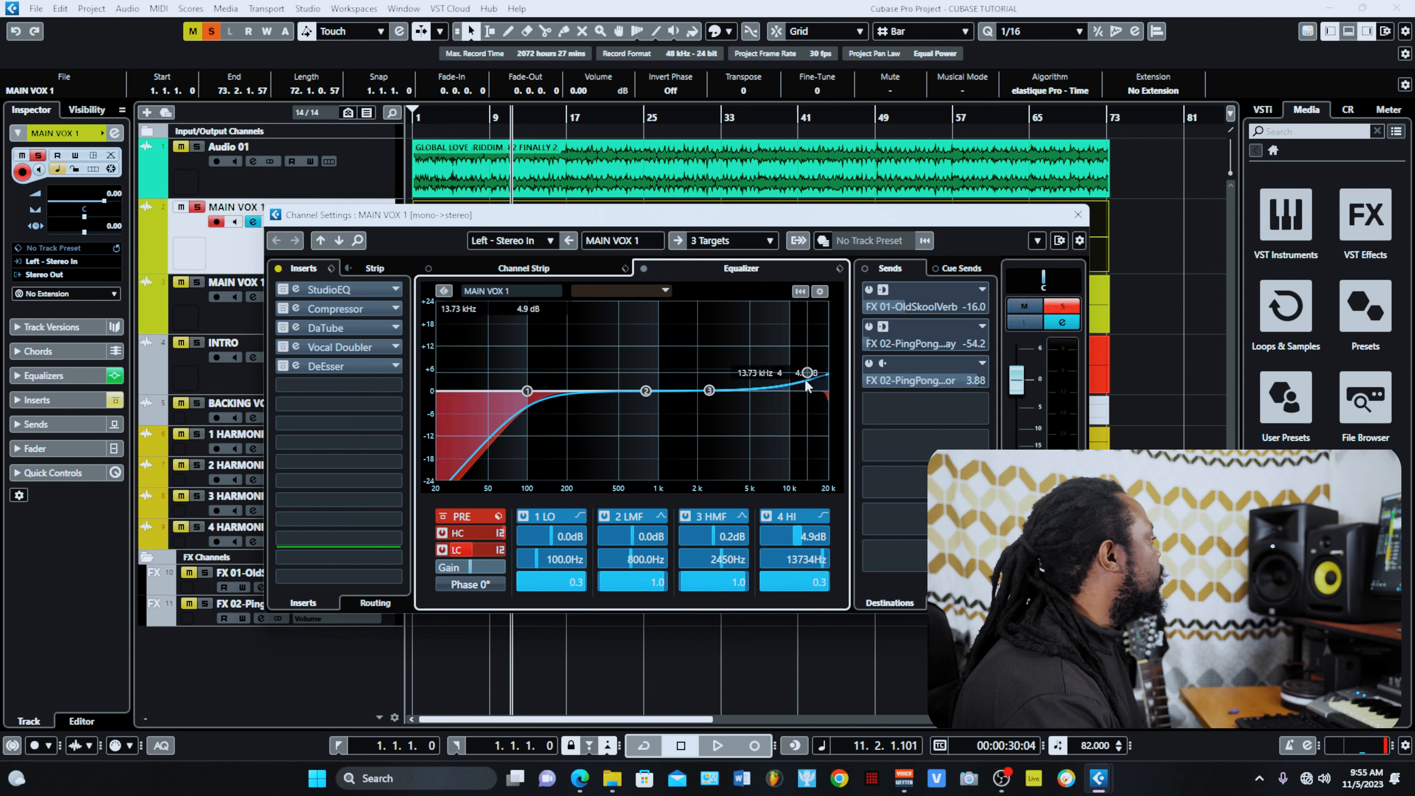
pyautogui.click(829, 517)
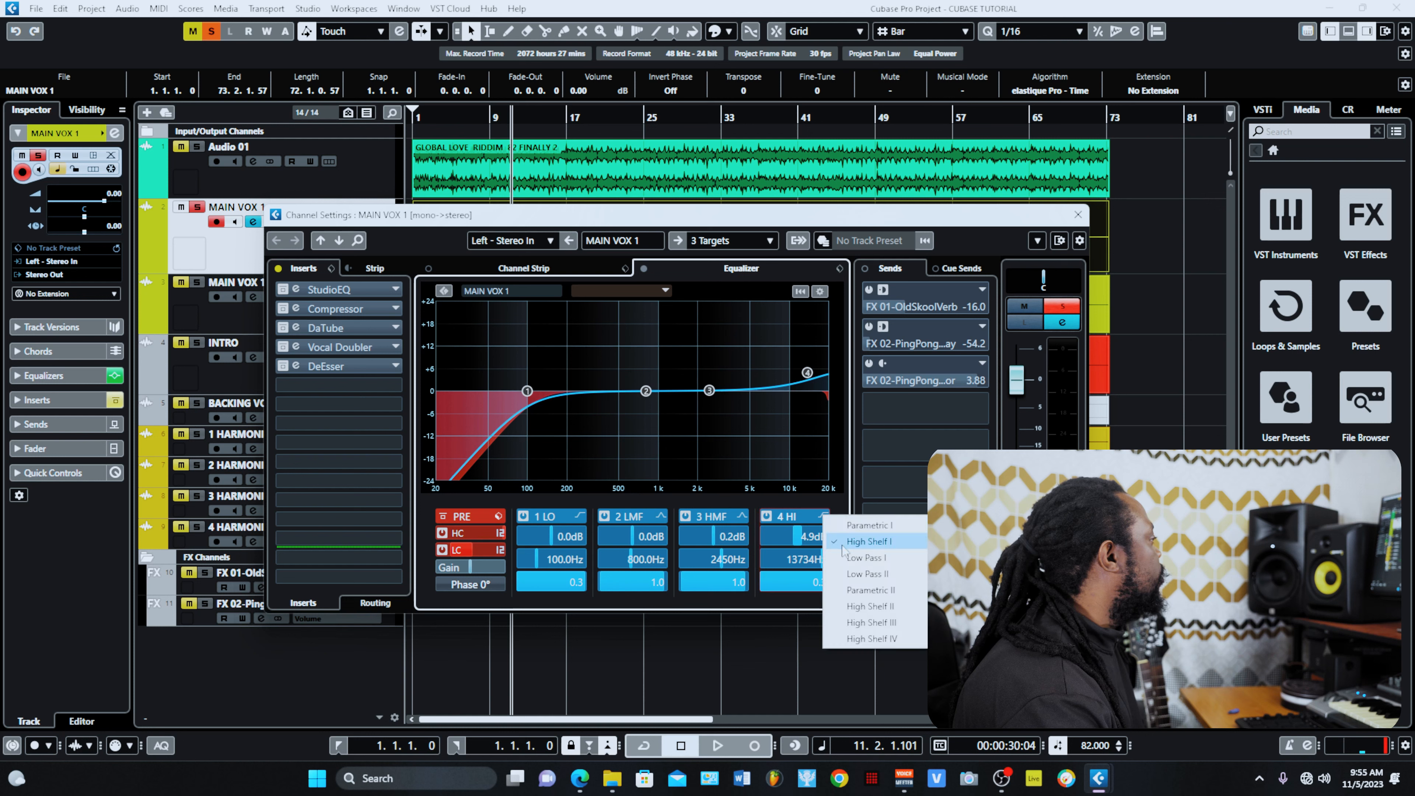
pyautogui.click(869, 573)
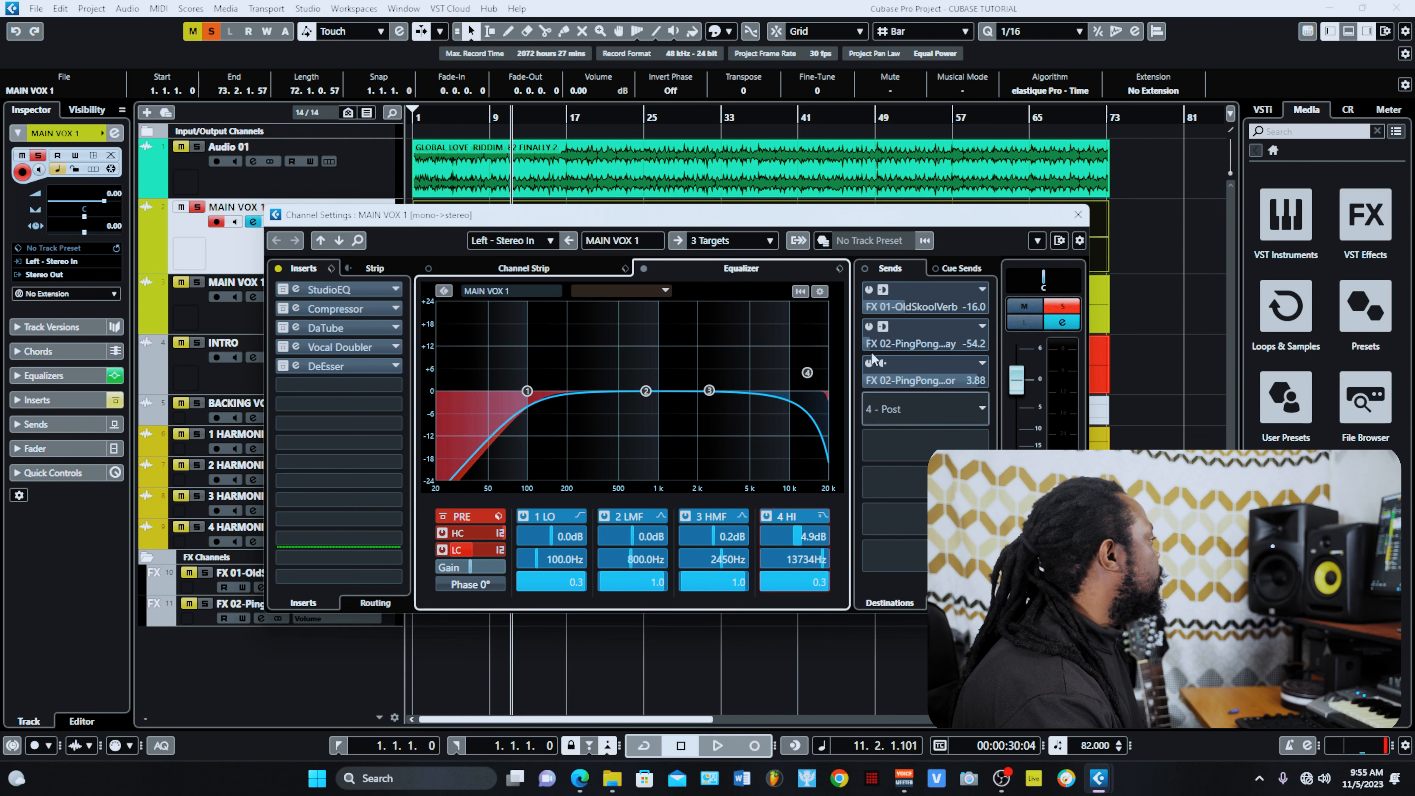
pyautogui.click(829, 516)
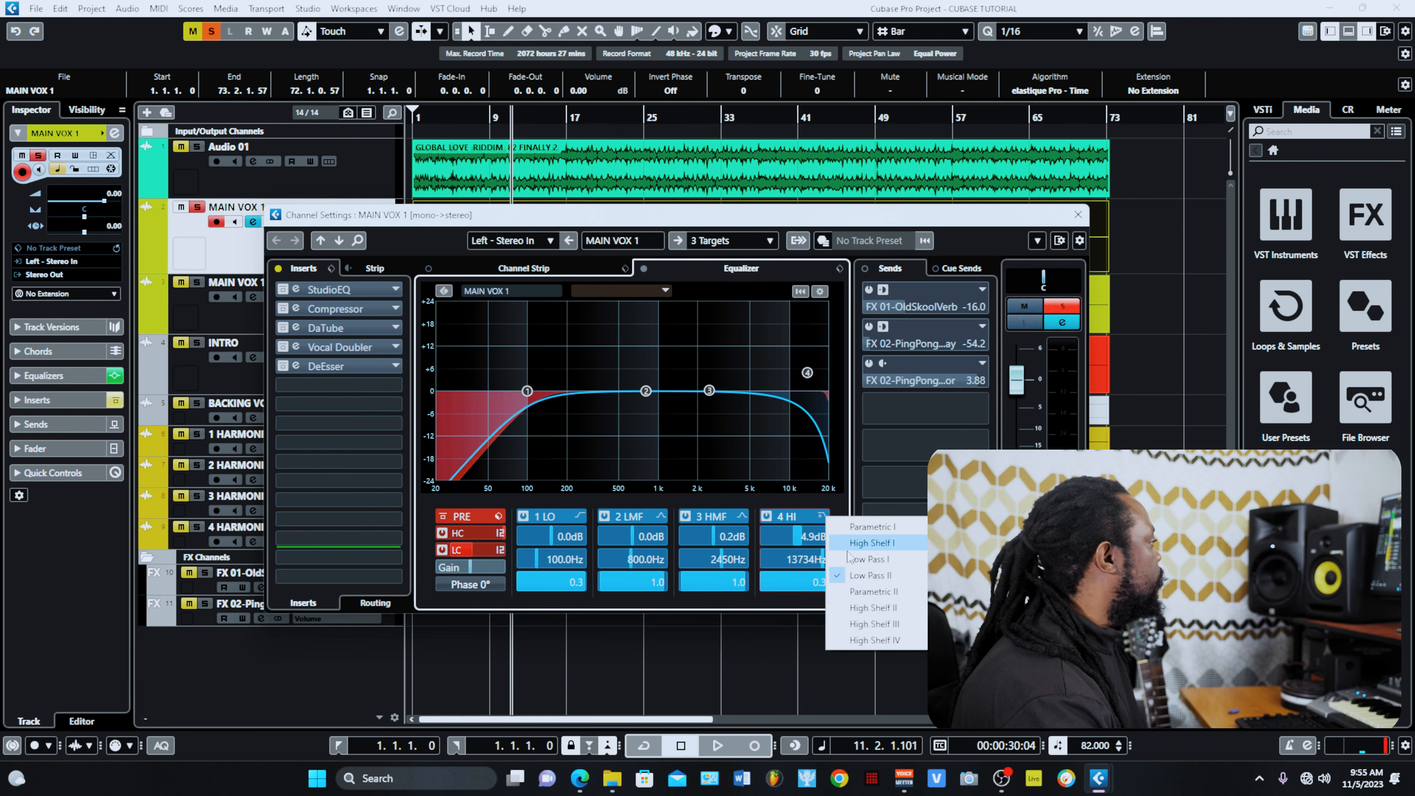
pyautogui.click(866, 607)
pyautogui.moveTo(807, 373); pyautogui.dragTo(813, 378)
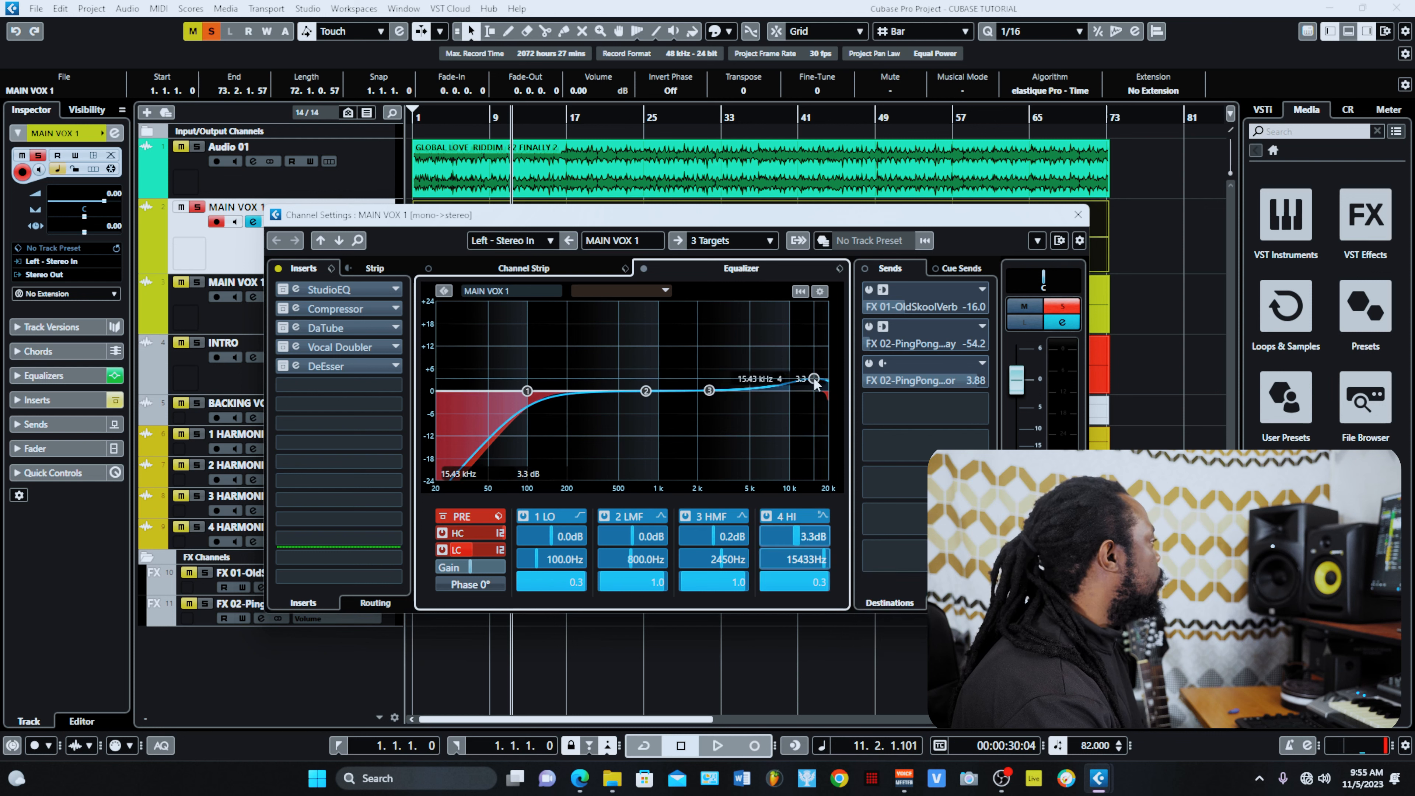
# Boost the 3 HMF band by about 2.6 dB at 4334 Hz while auditioning the vocal
pyautogui.moveTo(709, 390); pyautogui.dragTo(721, 381)
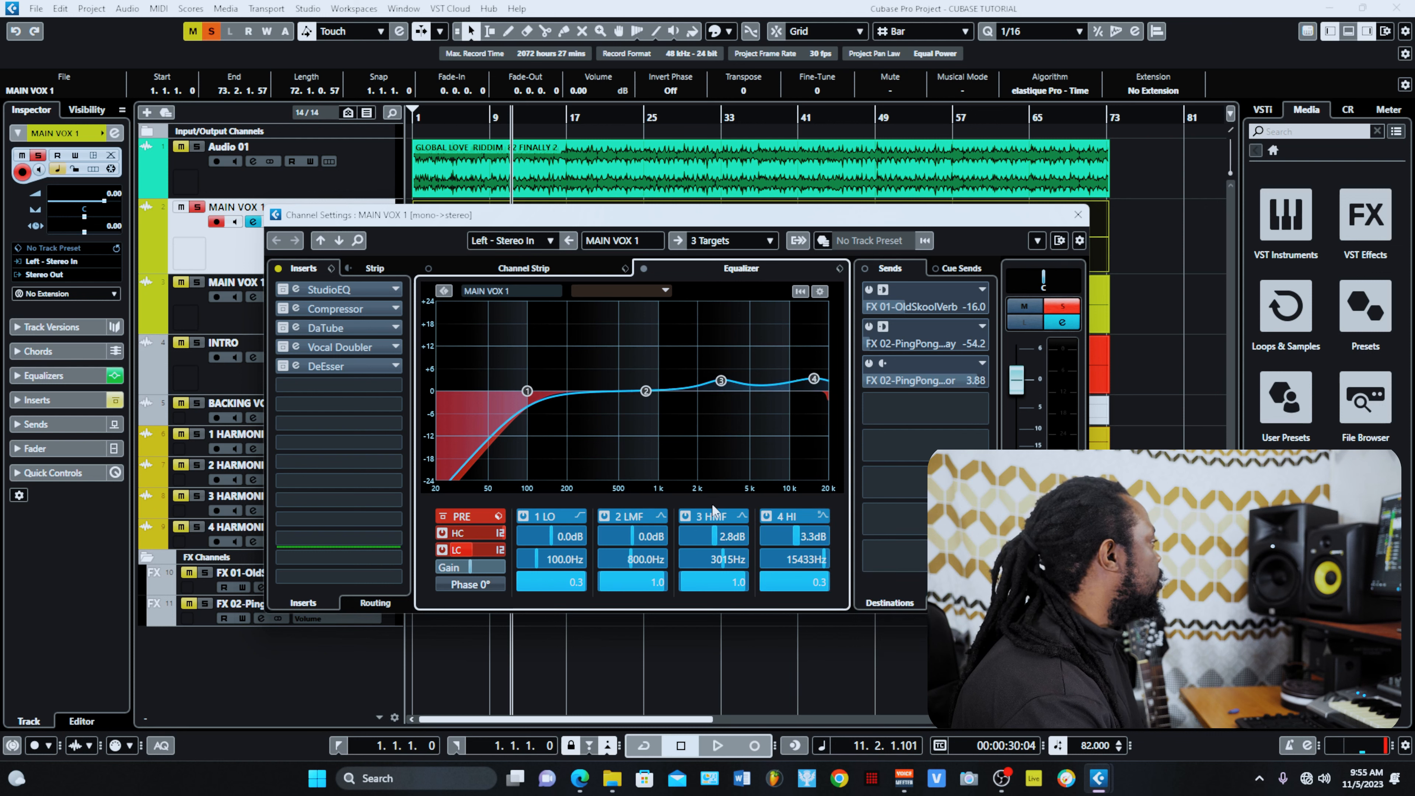
pyautogui.moveTo(728, 565); pyautogui.dragTo(788, 563)
pyautogui.press('space')
pyautogui.moveTo(774, 381); pyautogui.dragTo(742, 388)
pyautogui.press('space')
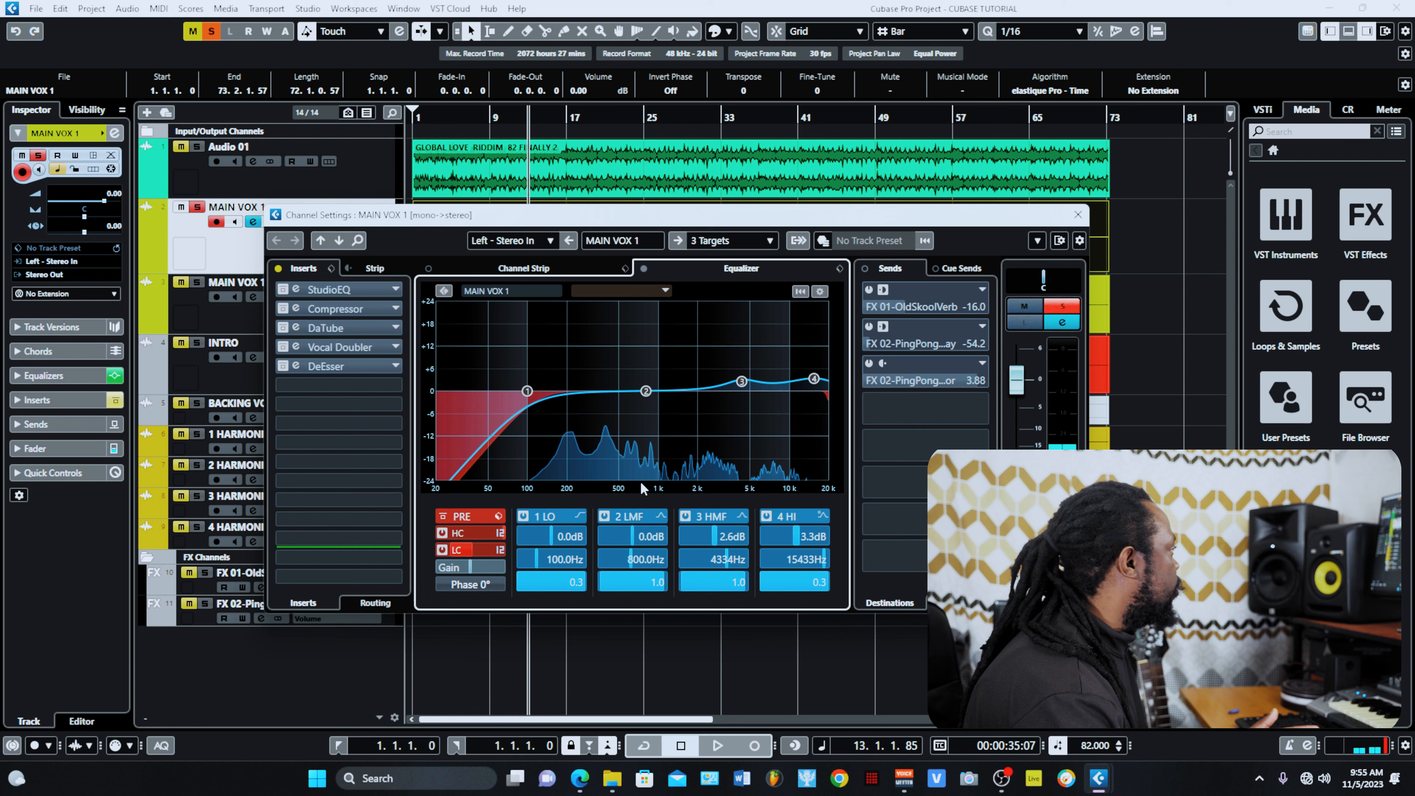
# Search the equalizer presets for MALE and load Lead Vox Male on MAIN VOX 1
pyautogui.click(839, 268)
pyautogui.scroll(-3, 674, 436)
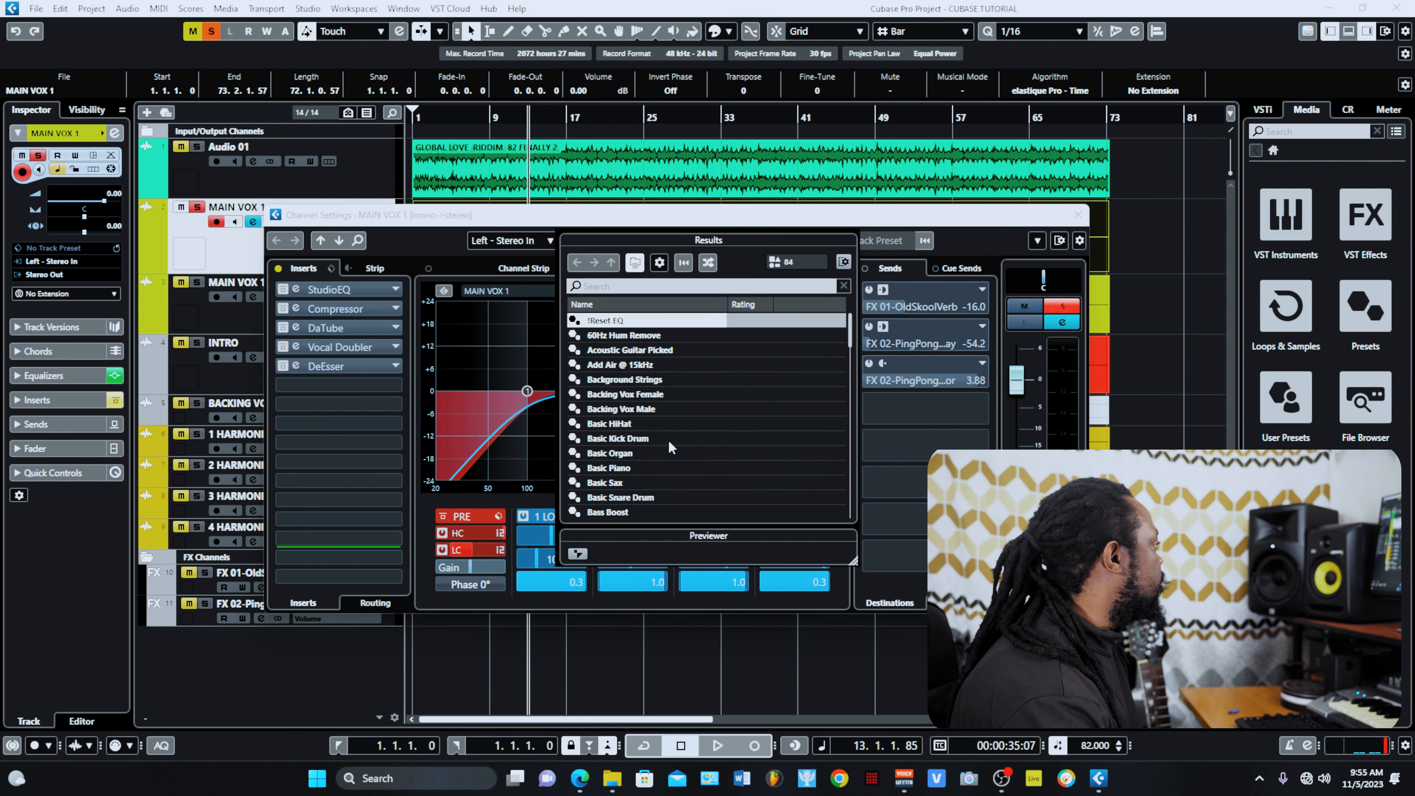
pyautogui.scroll(-7, 644, 379)
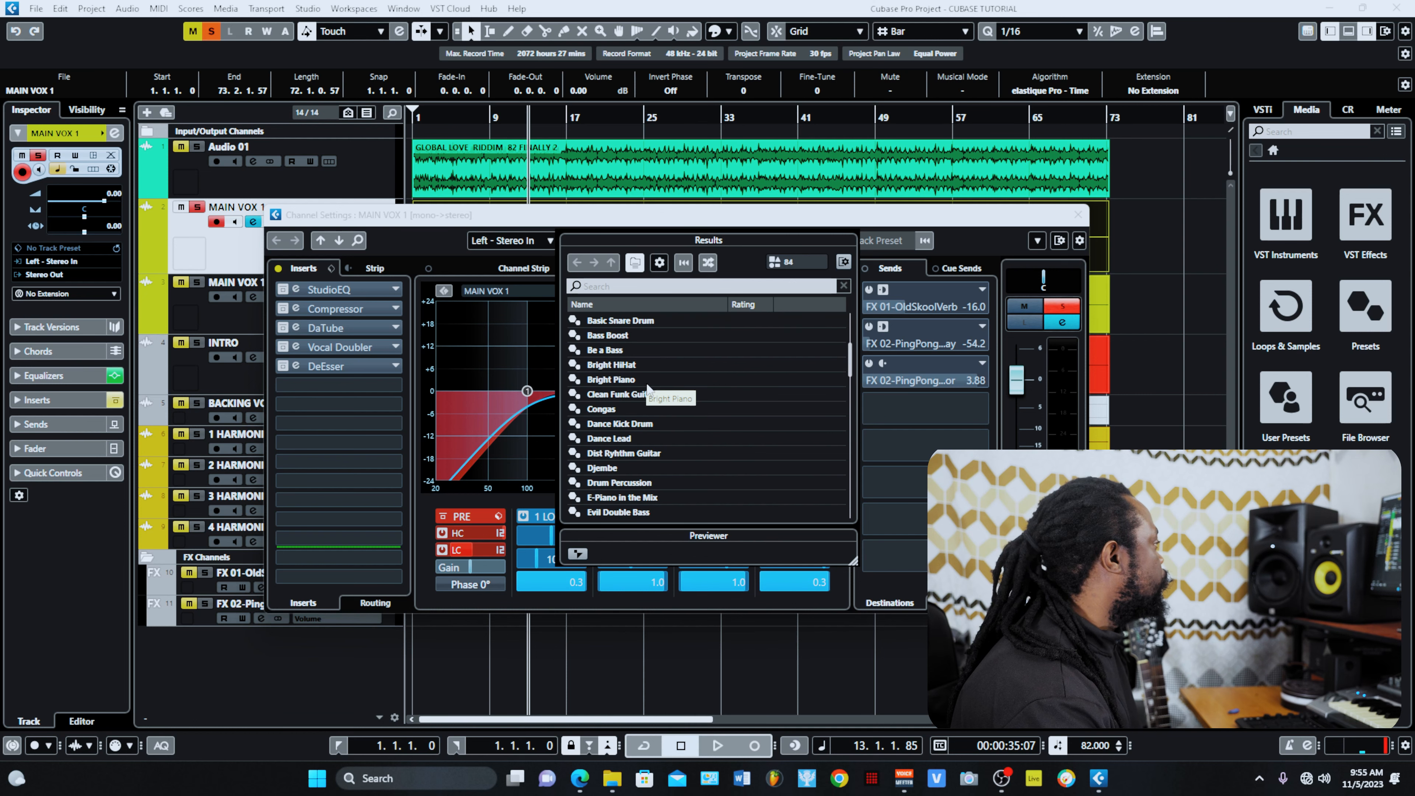
pyautogui.click(637, 287)
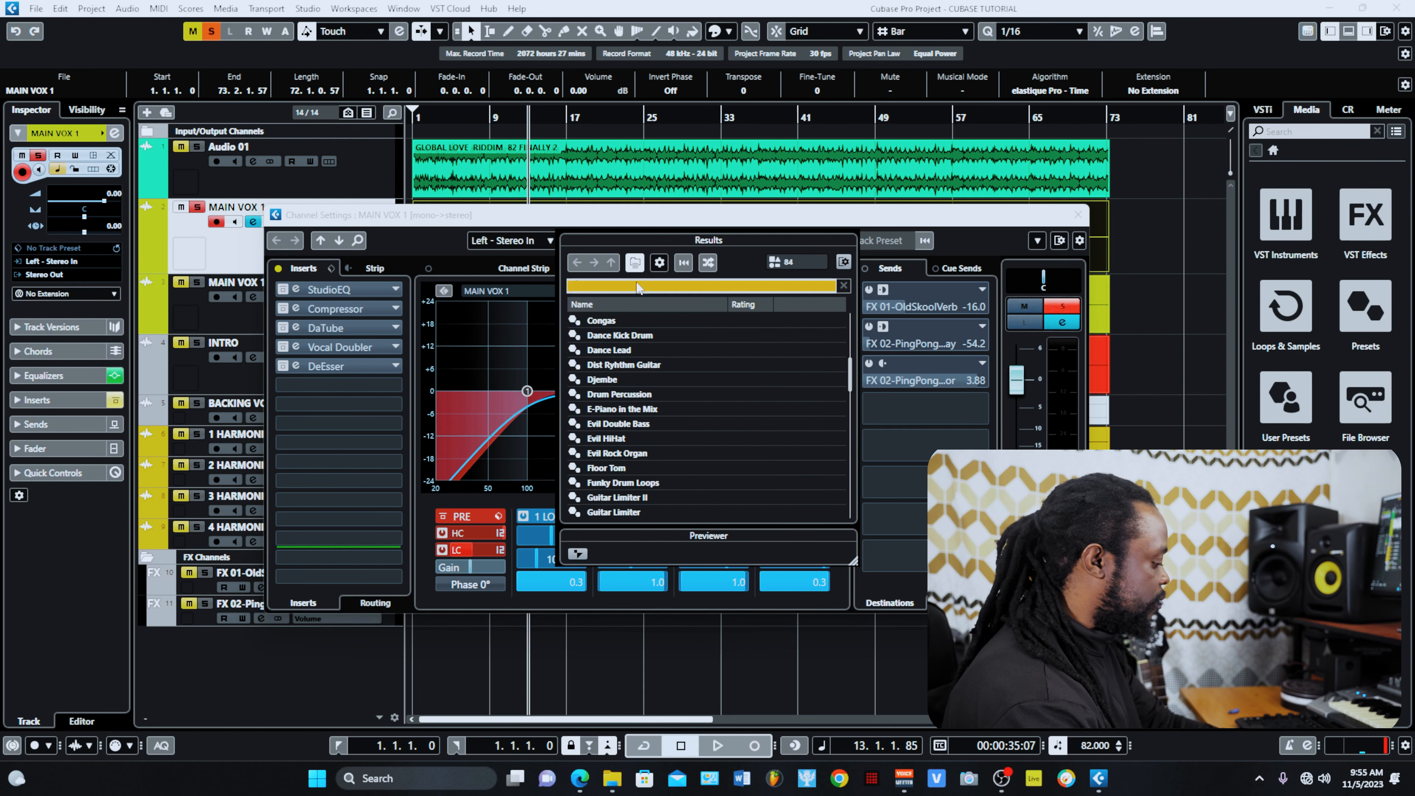
pyautogui.write('MALE')
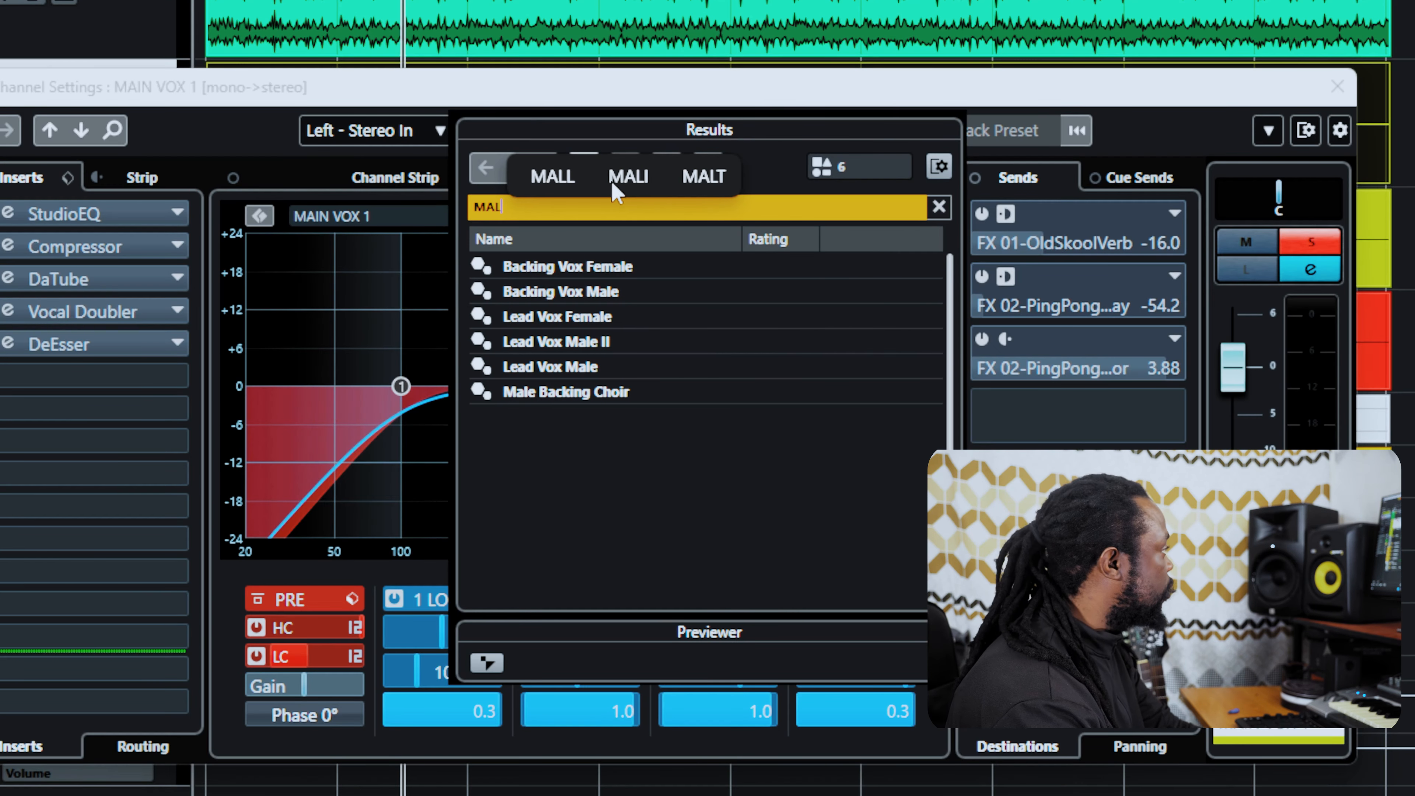
pyautogui.doubleClick(549, 368)
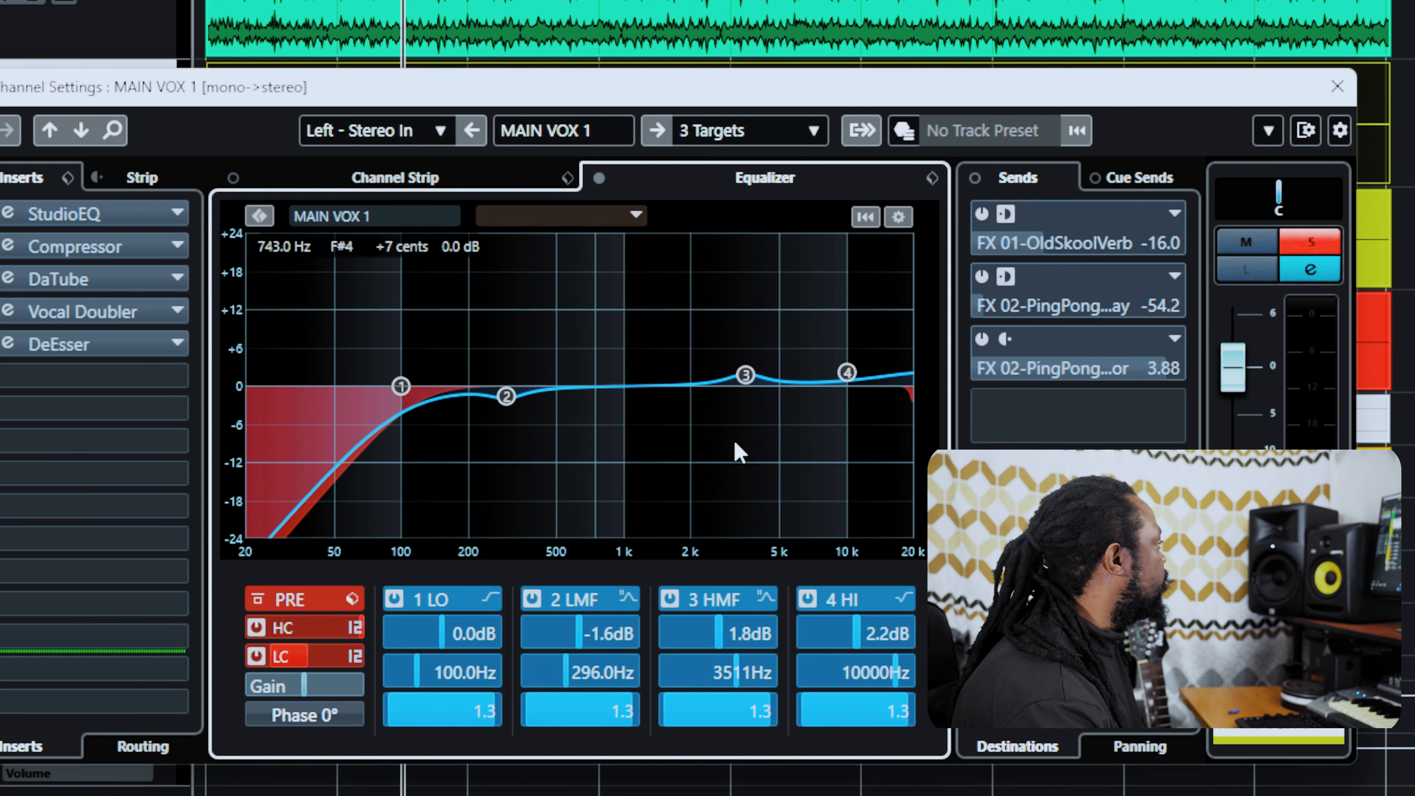
# Reload the Lead Vox Male preset from the equalizer's preset browser
pyautogui.click(922, 178)
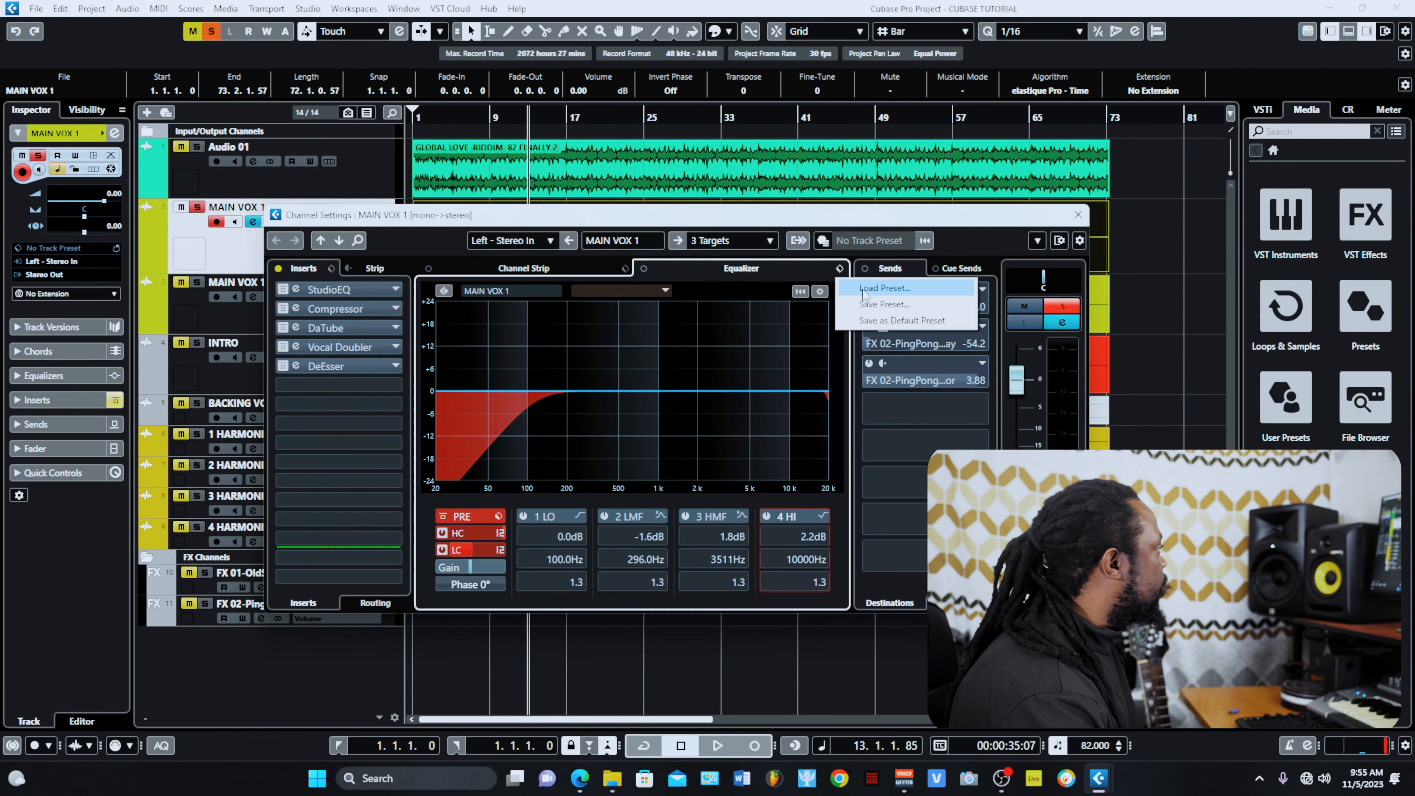
pyautogui.click(875, 288)
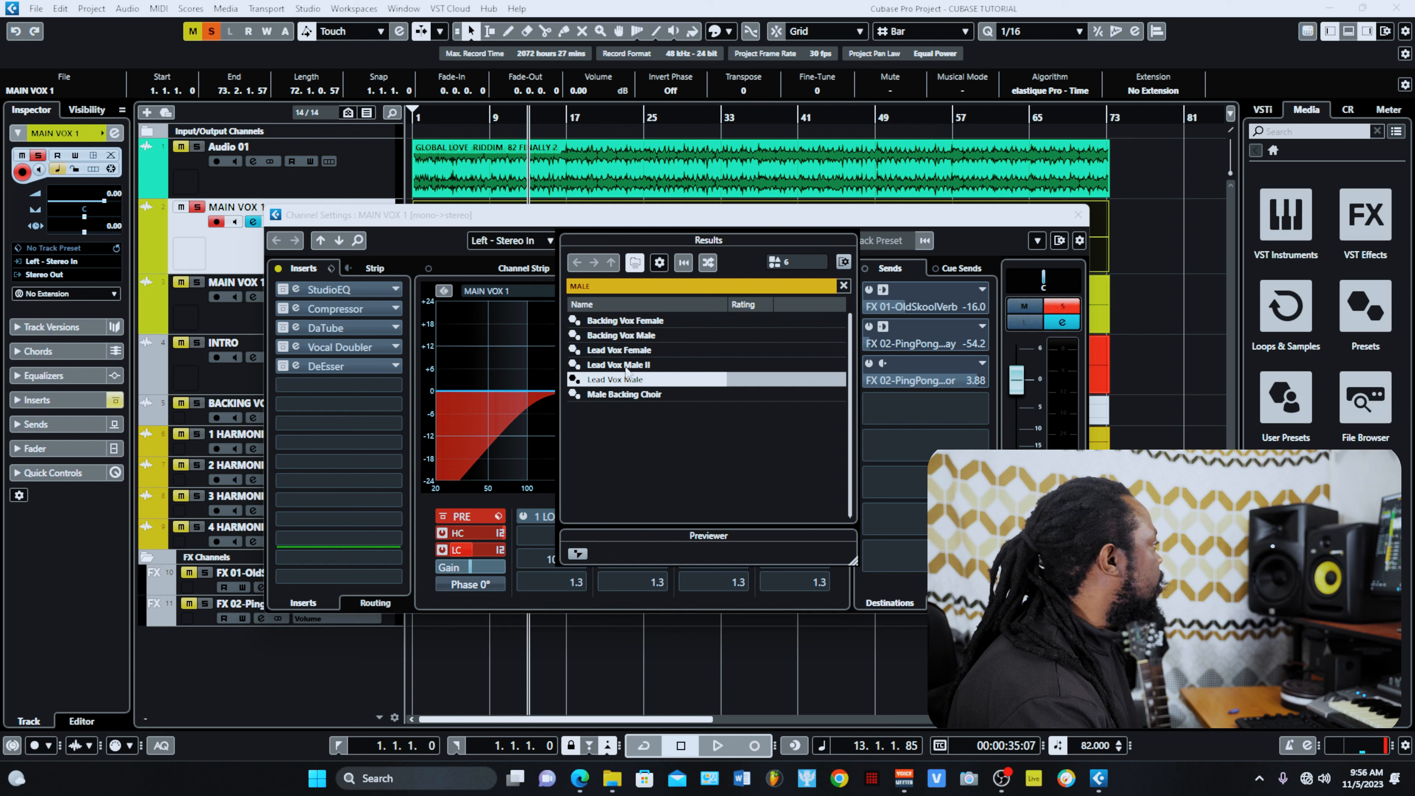
pyautogui.doubleClick(791, 380)
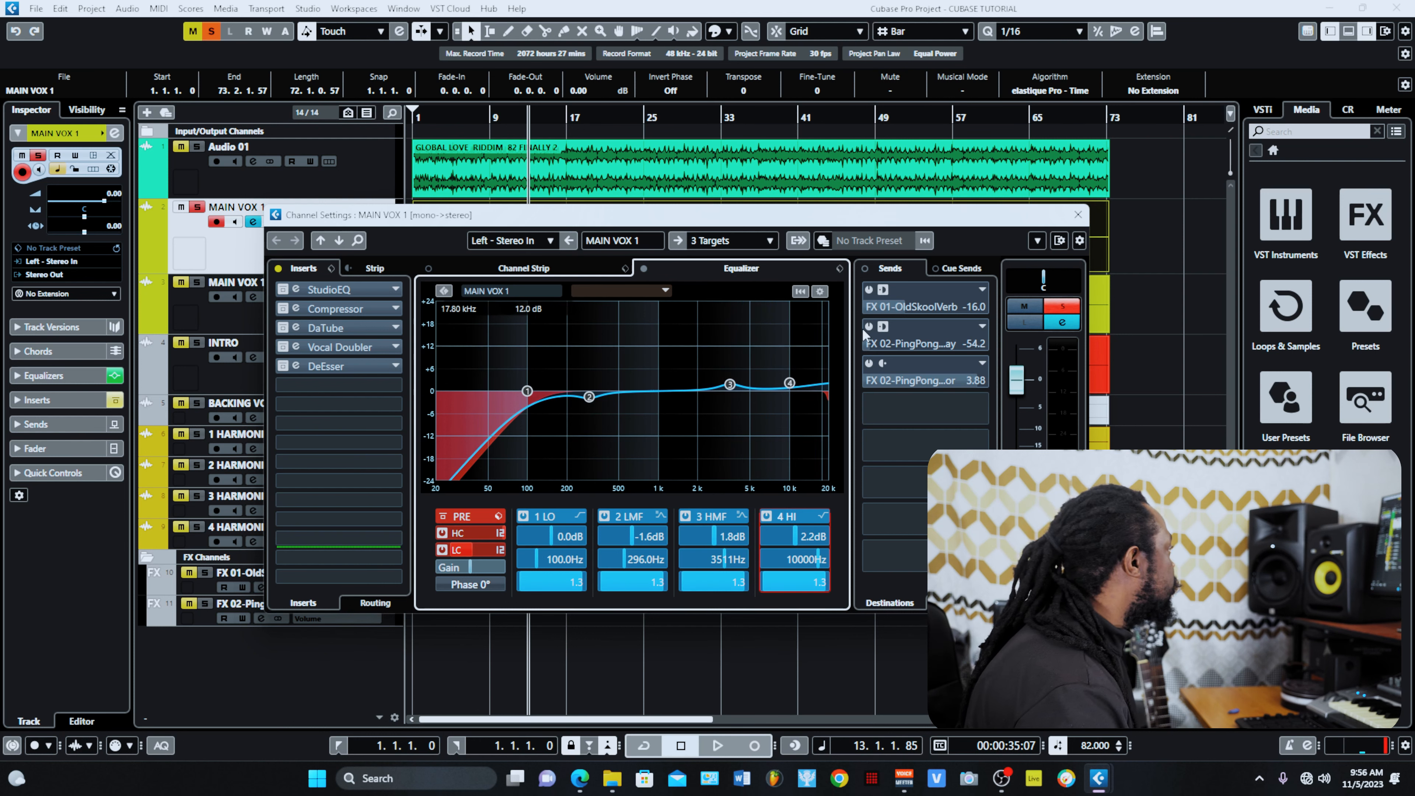
# Clear the MALE preset search and load the custom VOXXX MIALE 2 preset into the MAIN VOX 1 equalizer
pyautogui.click(841, 270)
pyautogui.click(883, 287)
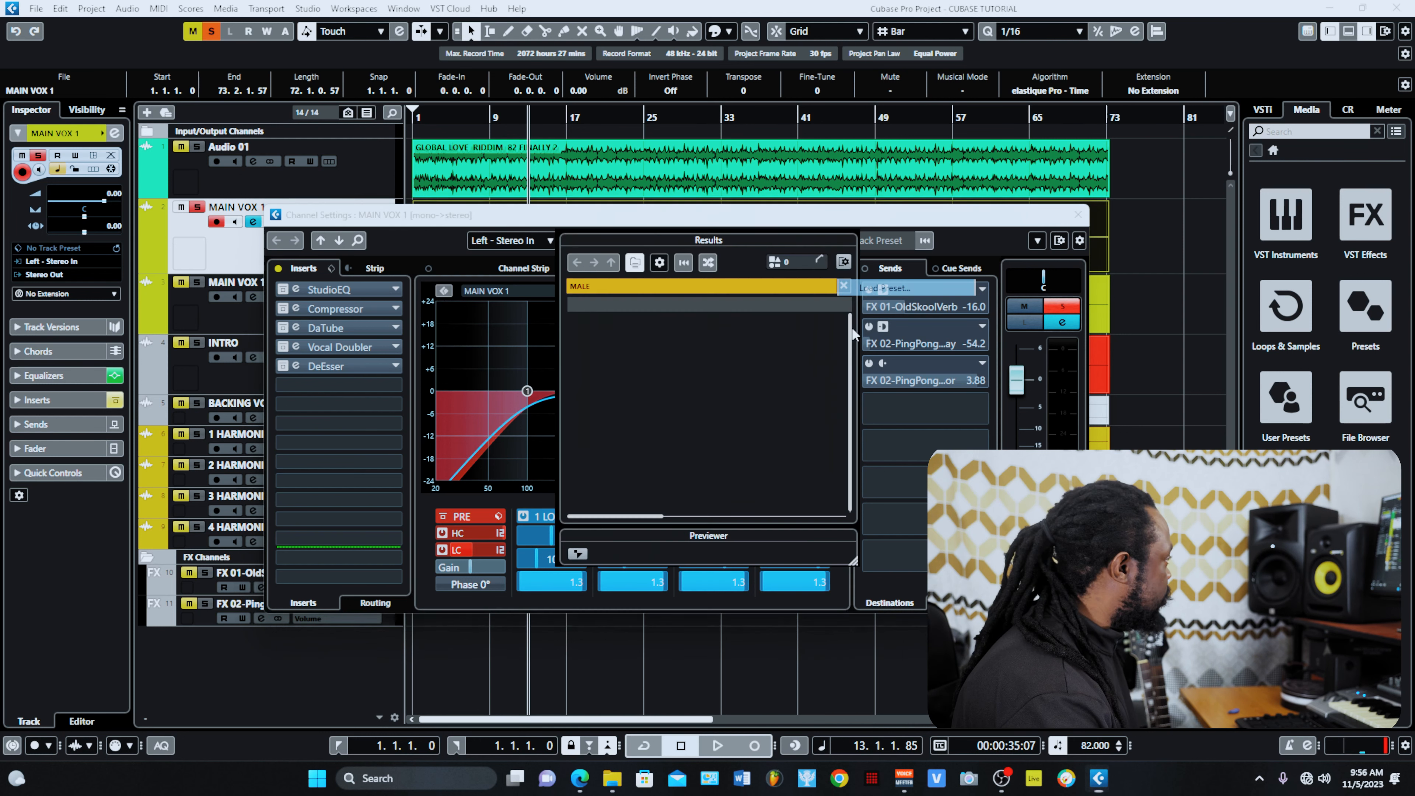
pyautogui.doubleClick(611, 291)
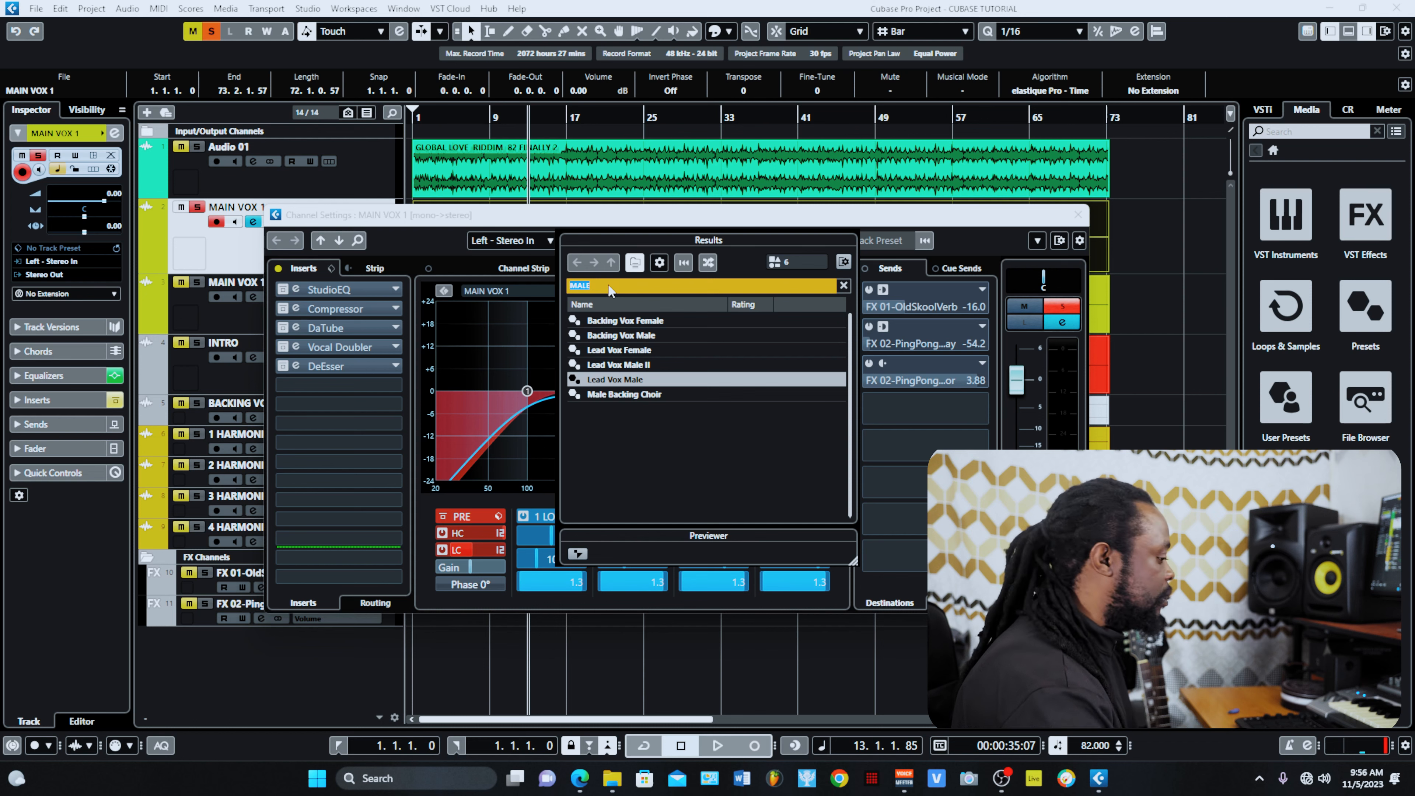
pyautogui.press('BackSpace')
pyautogui.click(657, 469)
pyautogui.scroll(-1, 830, 435)
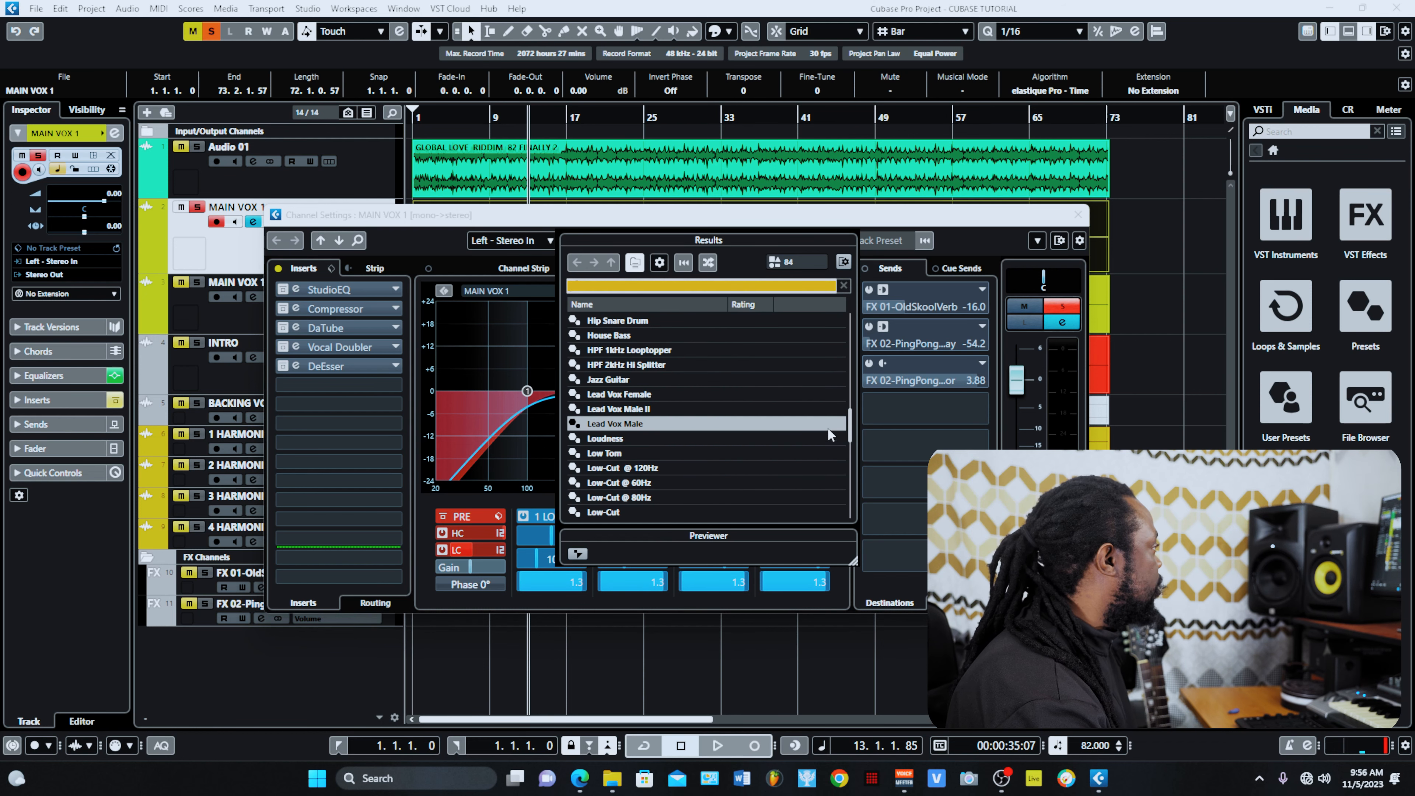
pyautogui.moveTo(850, 428); pyautogui.dragTo(828, 527)
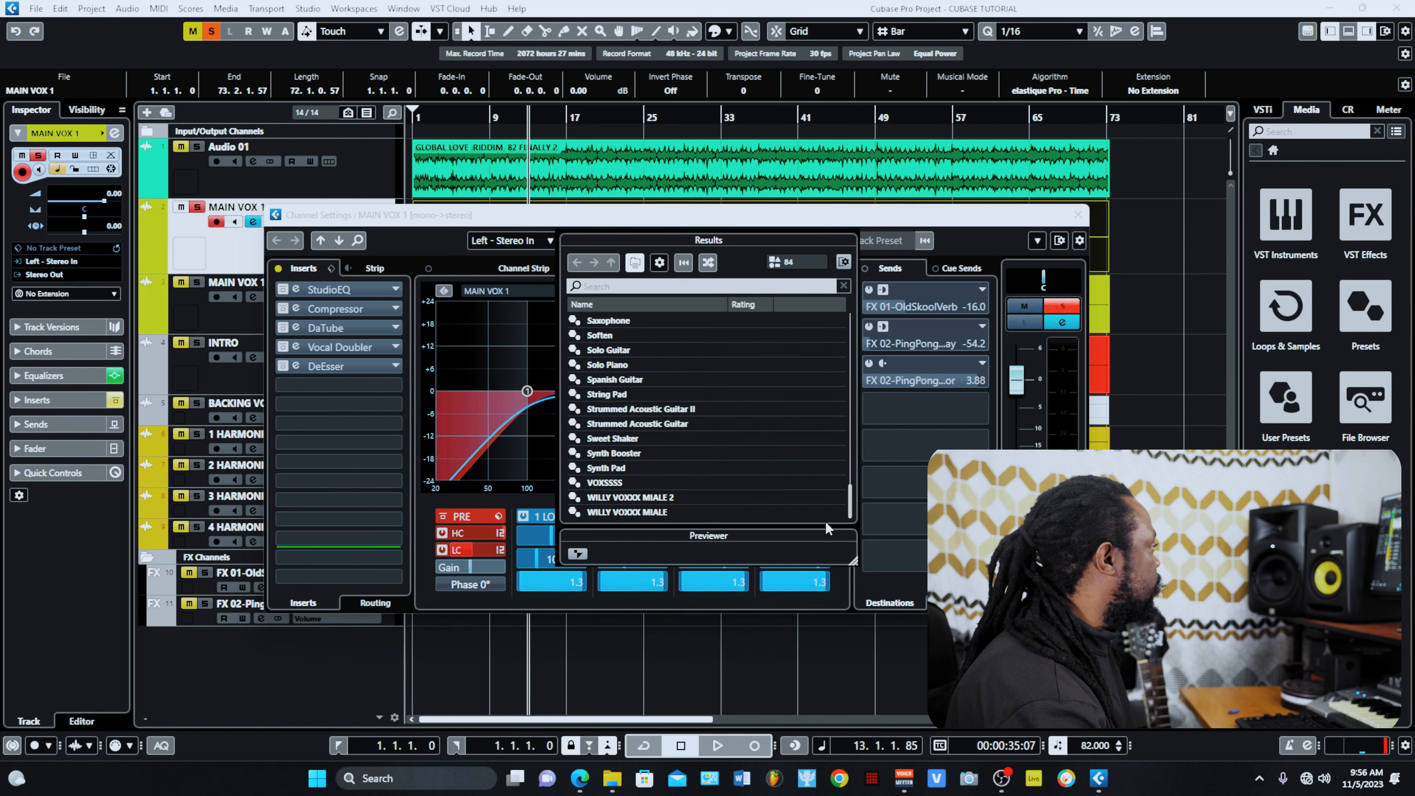
pyautogui.doubleClick(670, 496)
# Audition MAIN VOX 1 from about bar 5 with its channel equalizer in view, then stop playback
pyautogui.press('space')
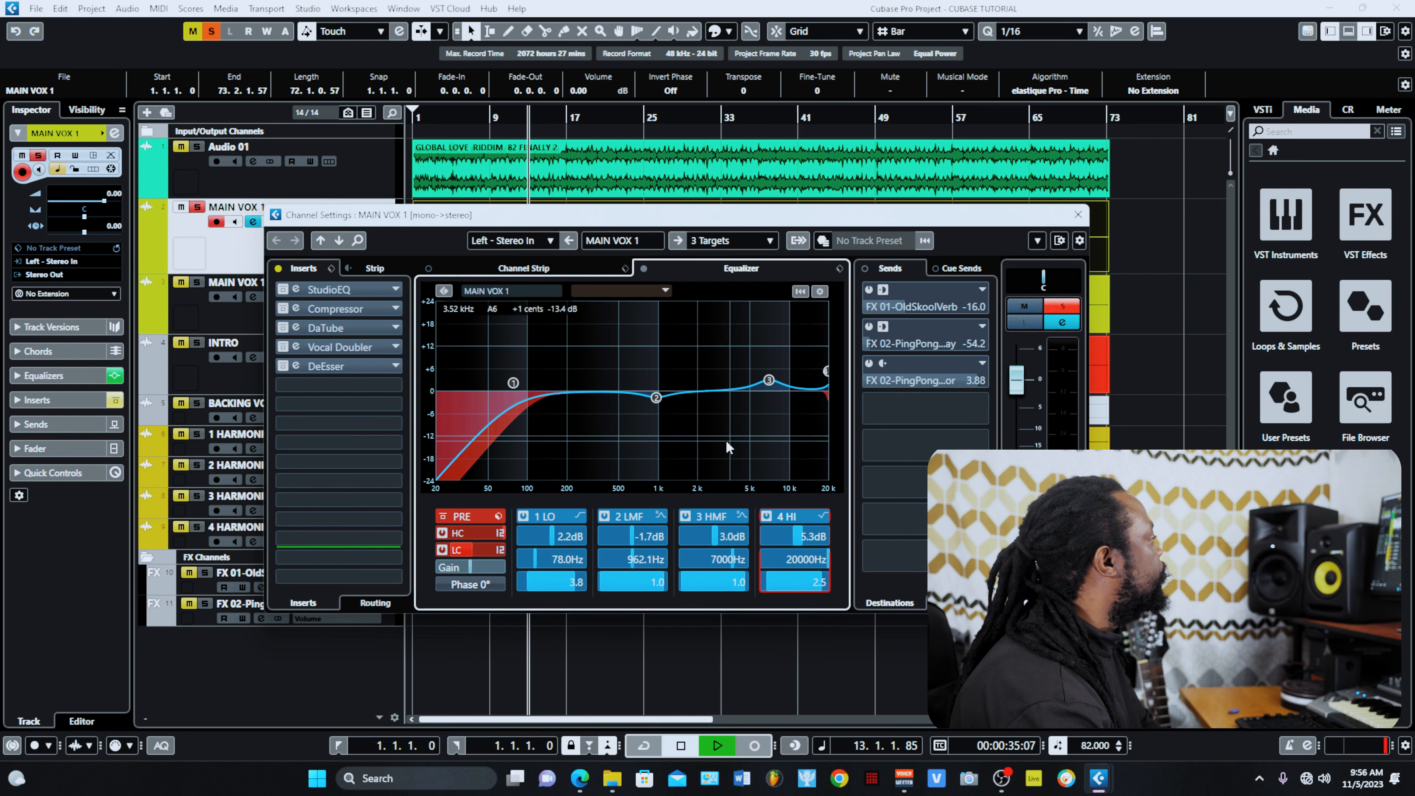
pyautogui.moveTo(589, 223); pyautogui.dragTo(583, 294)
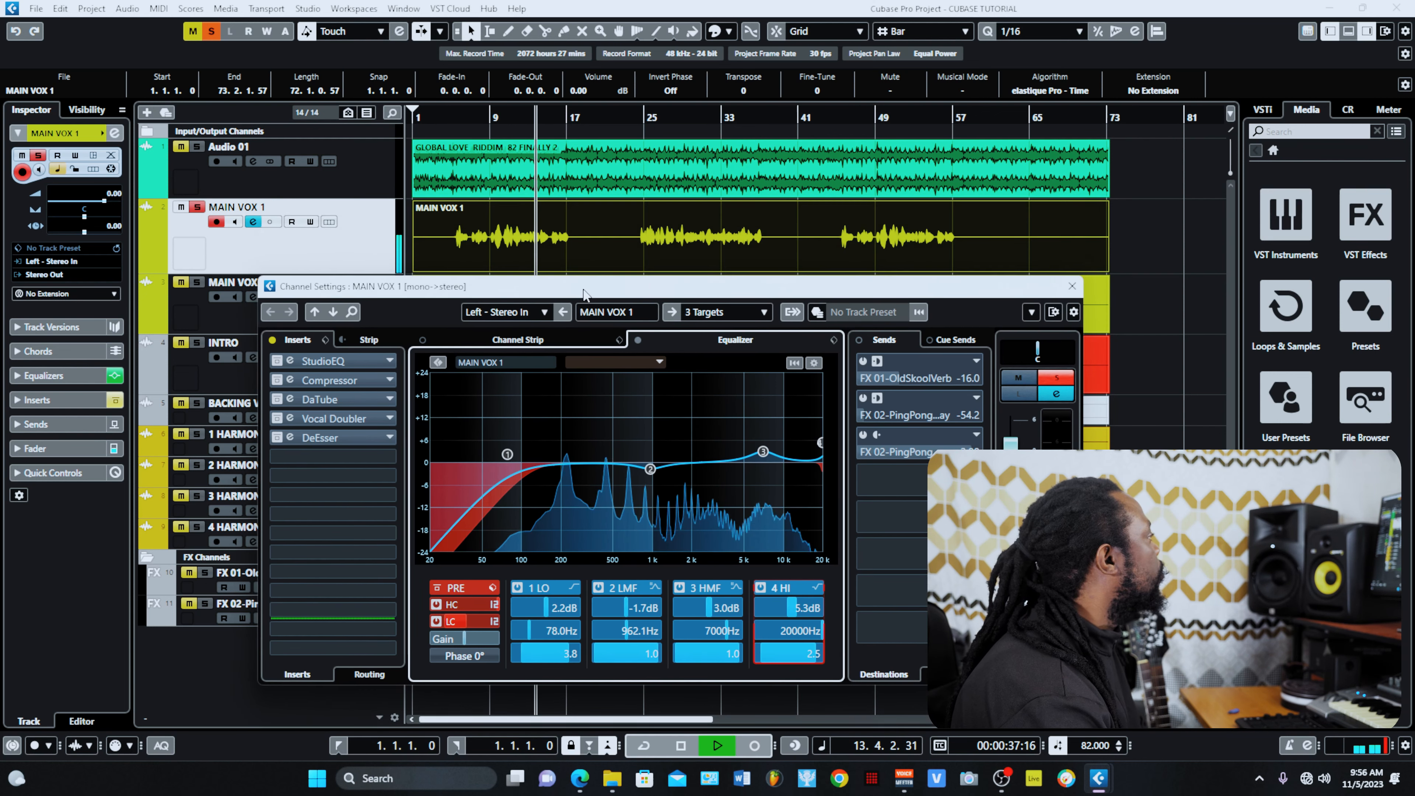
pyautogui.click(454, 118)
pyautogui.press('space')
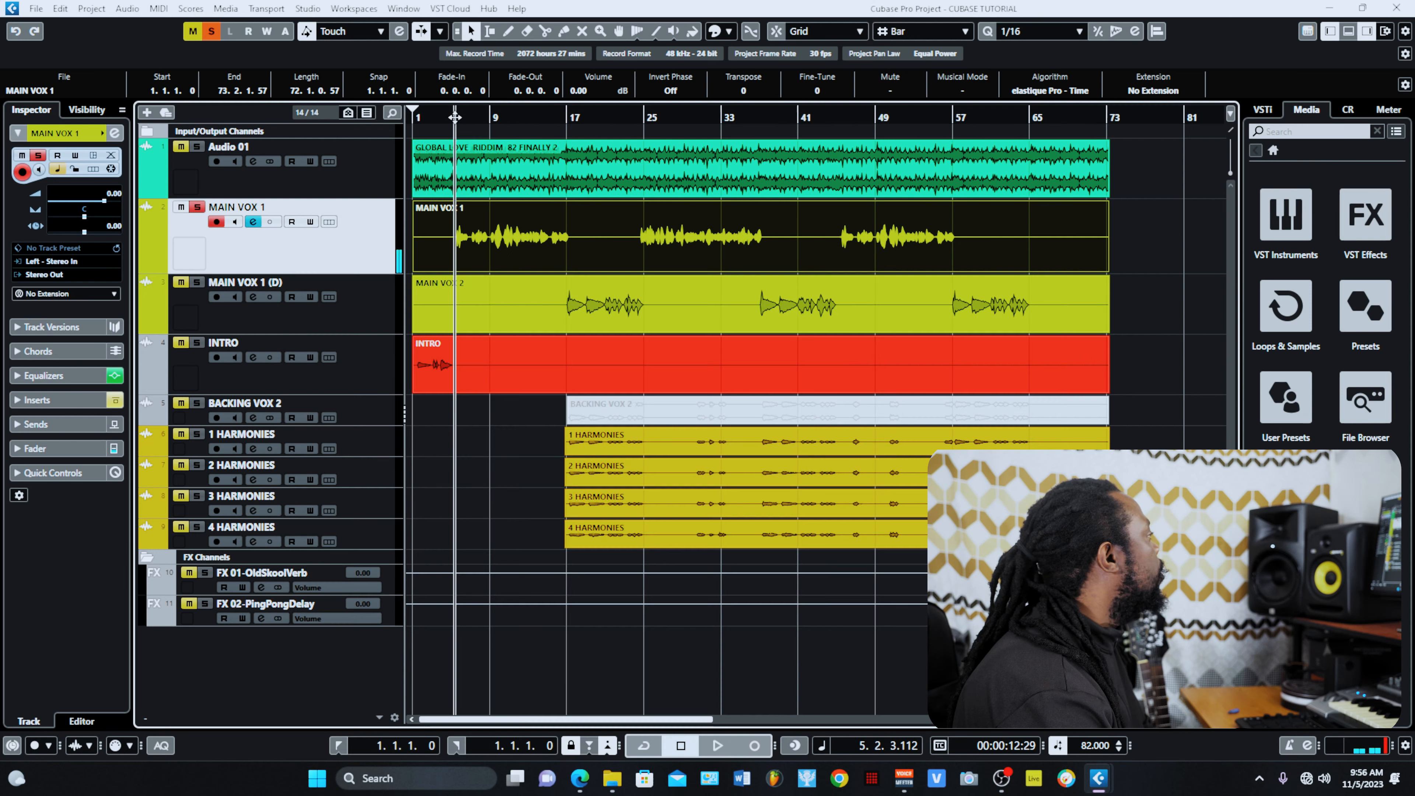
pyautogui.press('space')
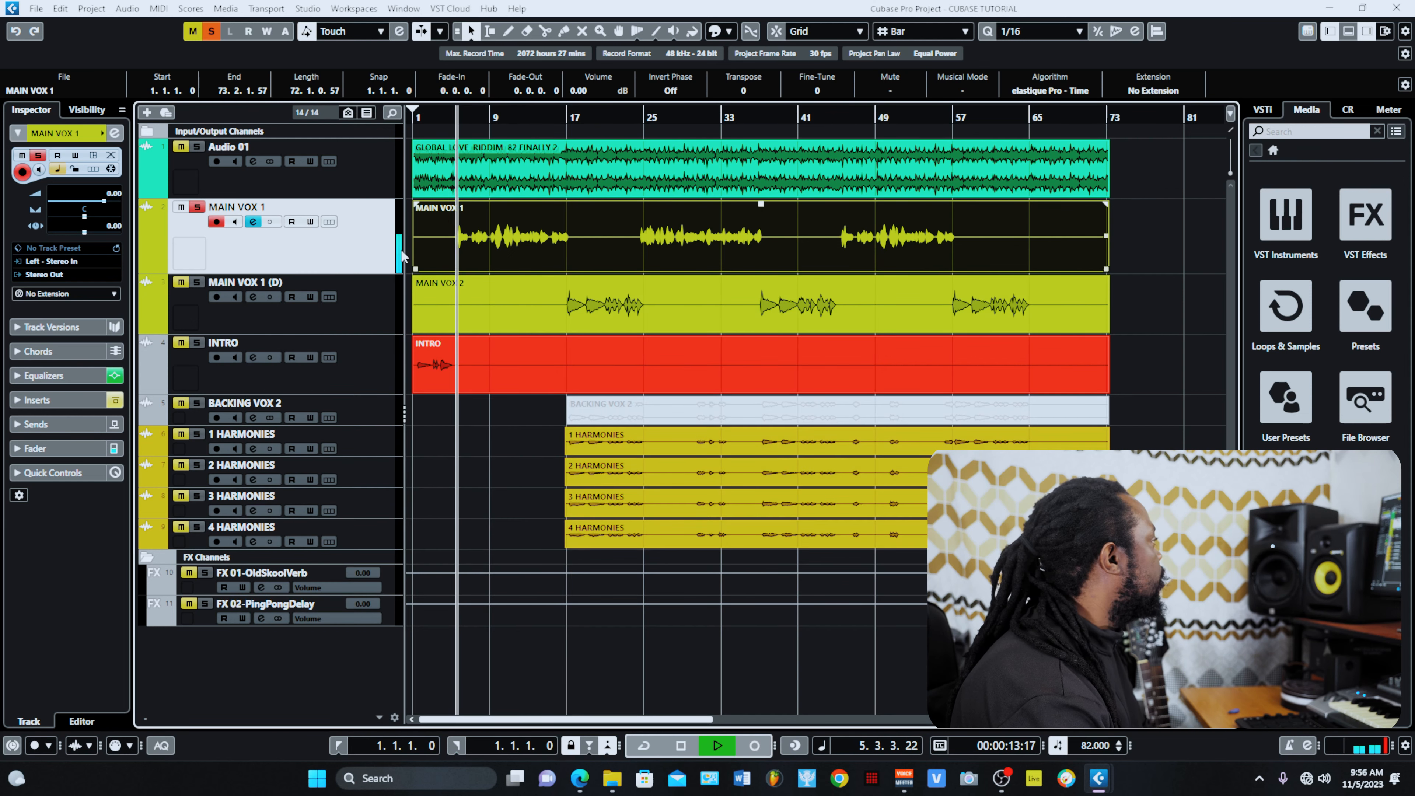
pyautogui.click(254, 223)
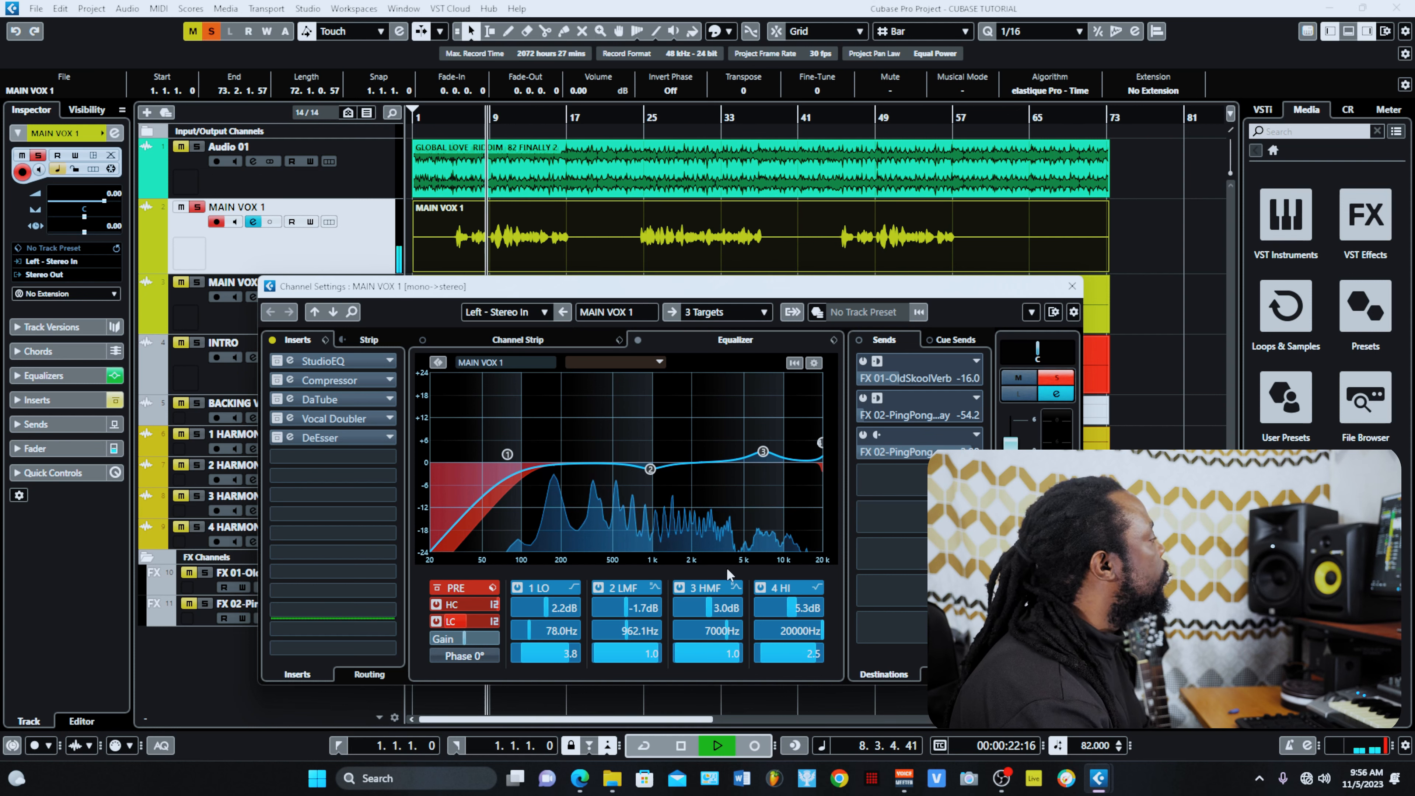
pyautogui.press('space')
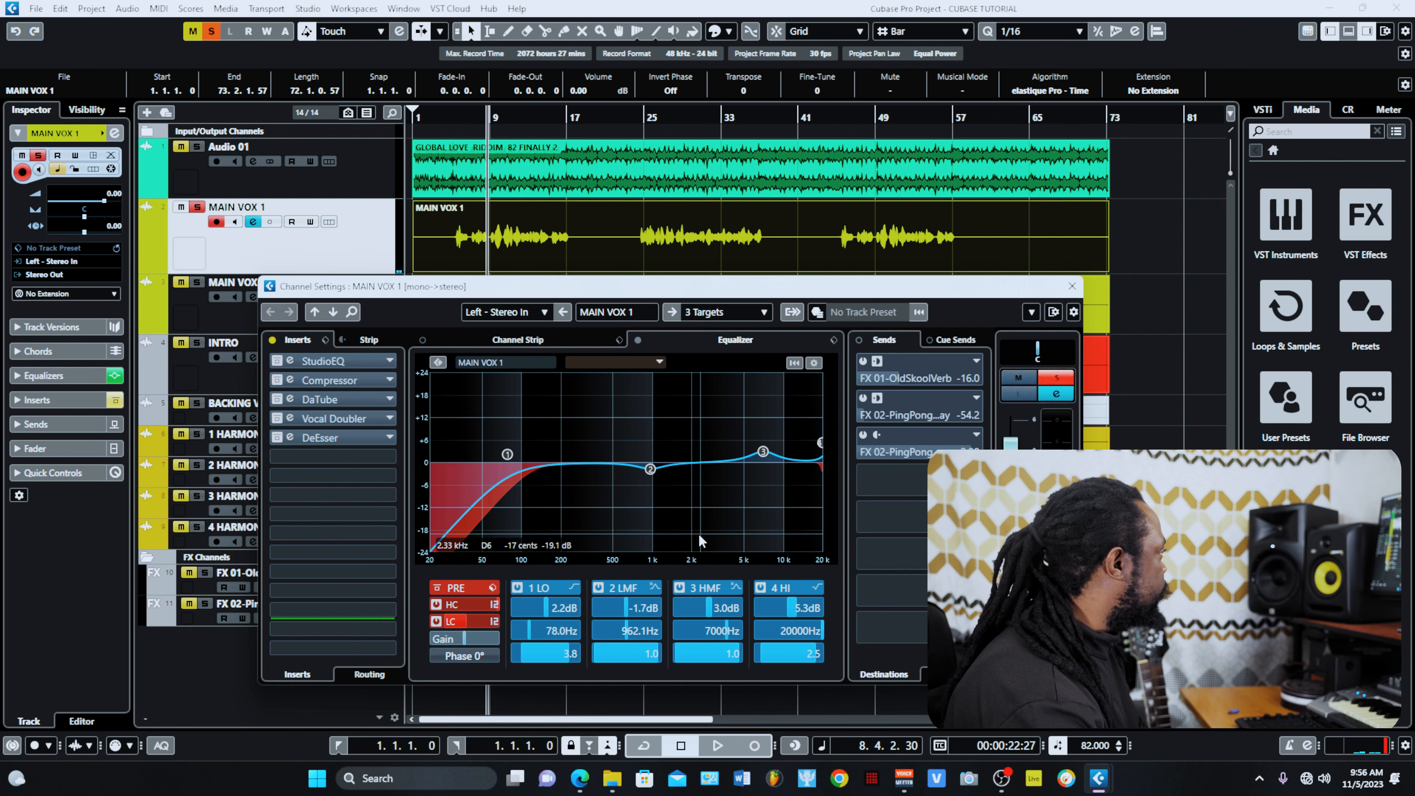
# Examine the StudioEQ and DaTube insert settings on MAIN VOX 1, then close DaTube
pyautogui.click(325, 360)
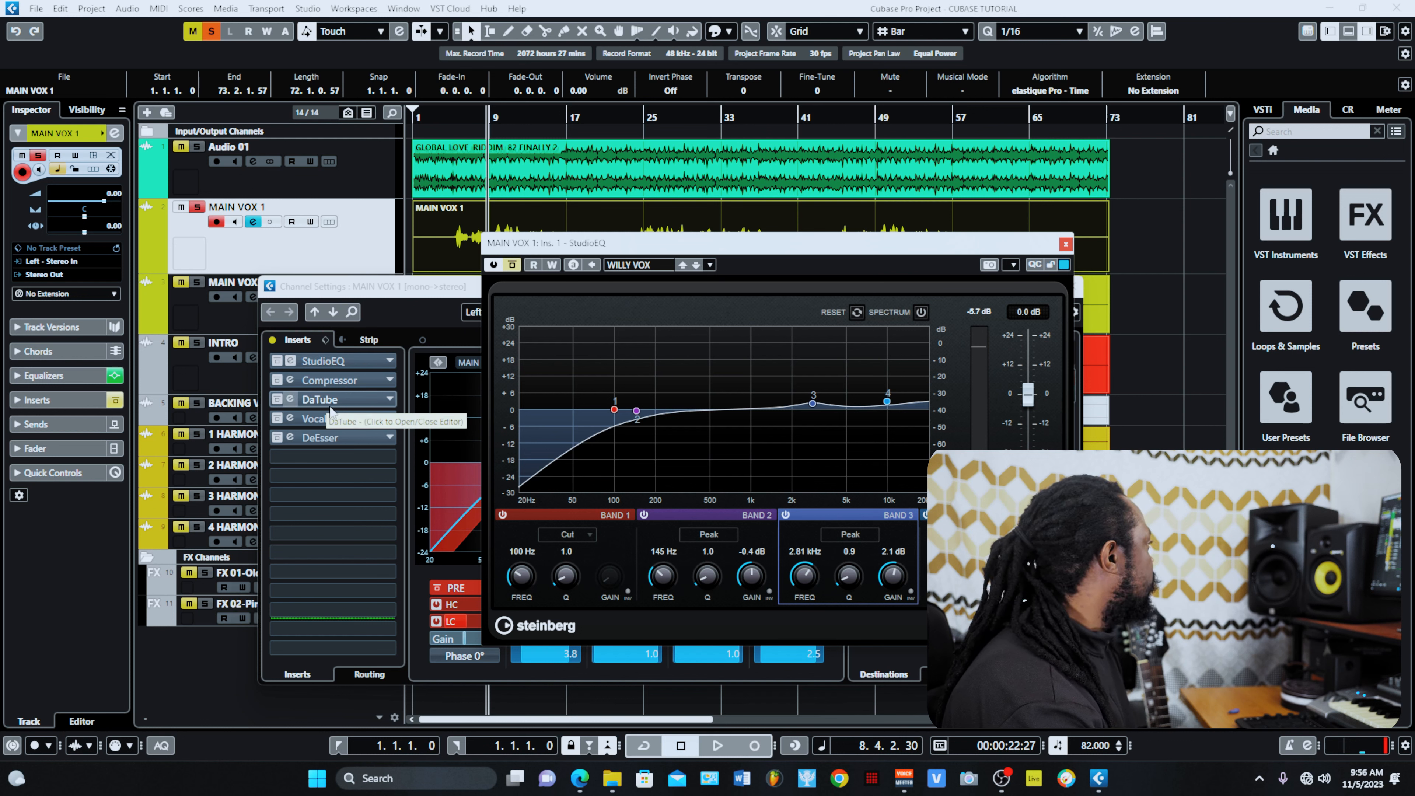
pyautogui.click(341, 405)
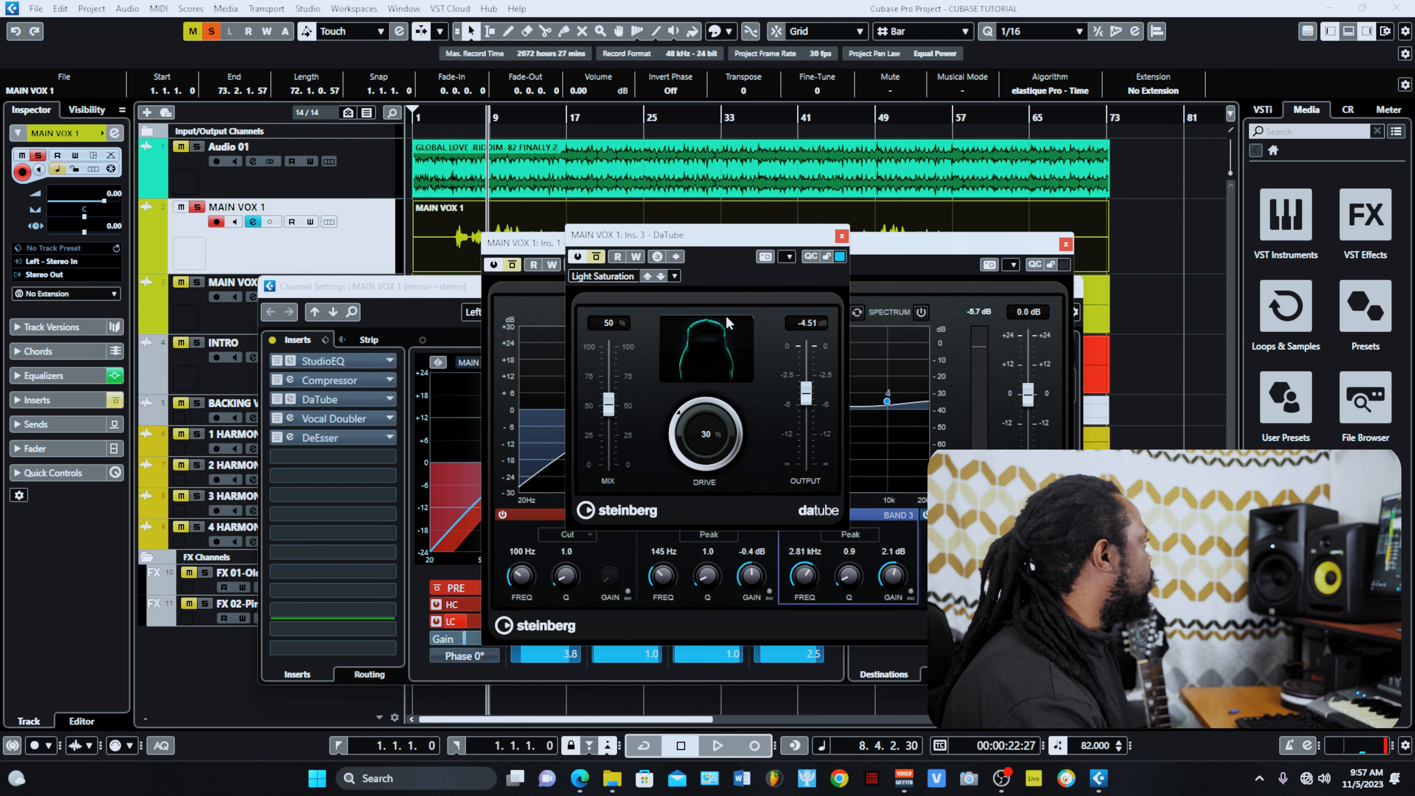
pyautogui.click(842, 236)
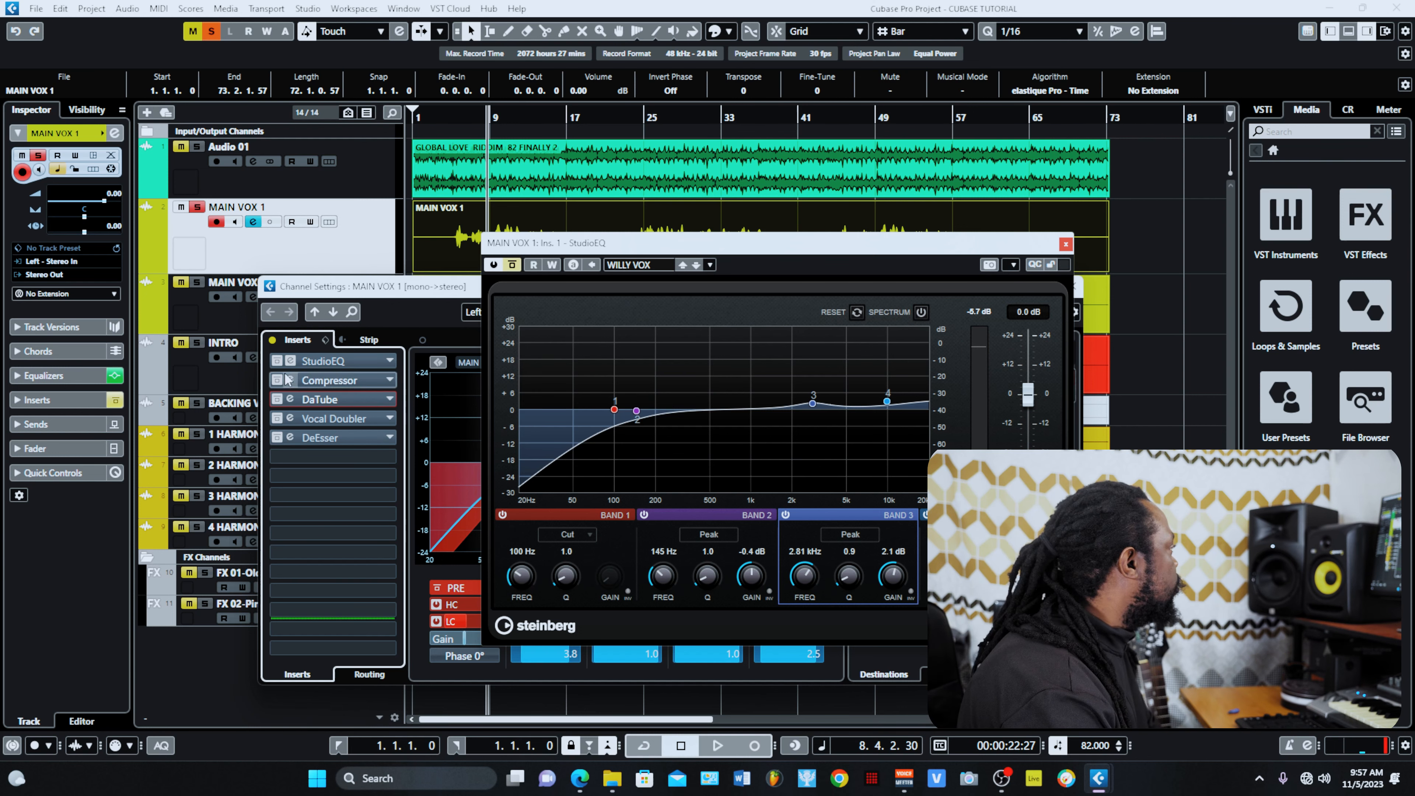
# Play MAIN VOX 1 from about bar 5, activate its Compressor insert and close the StudioEQ window
pyautogui.click(456, 116)
pyautogui.press('space')
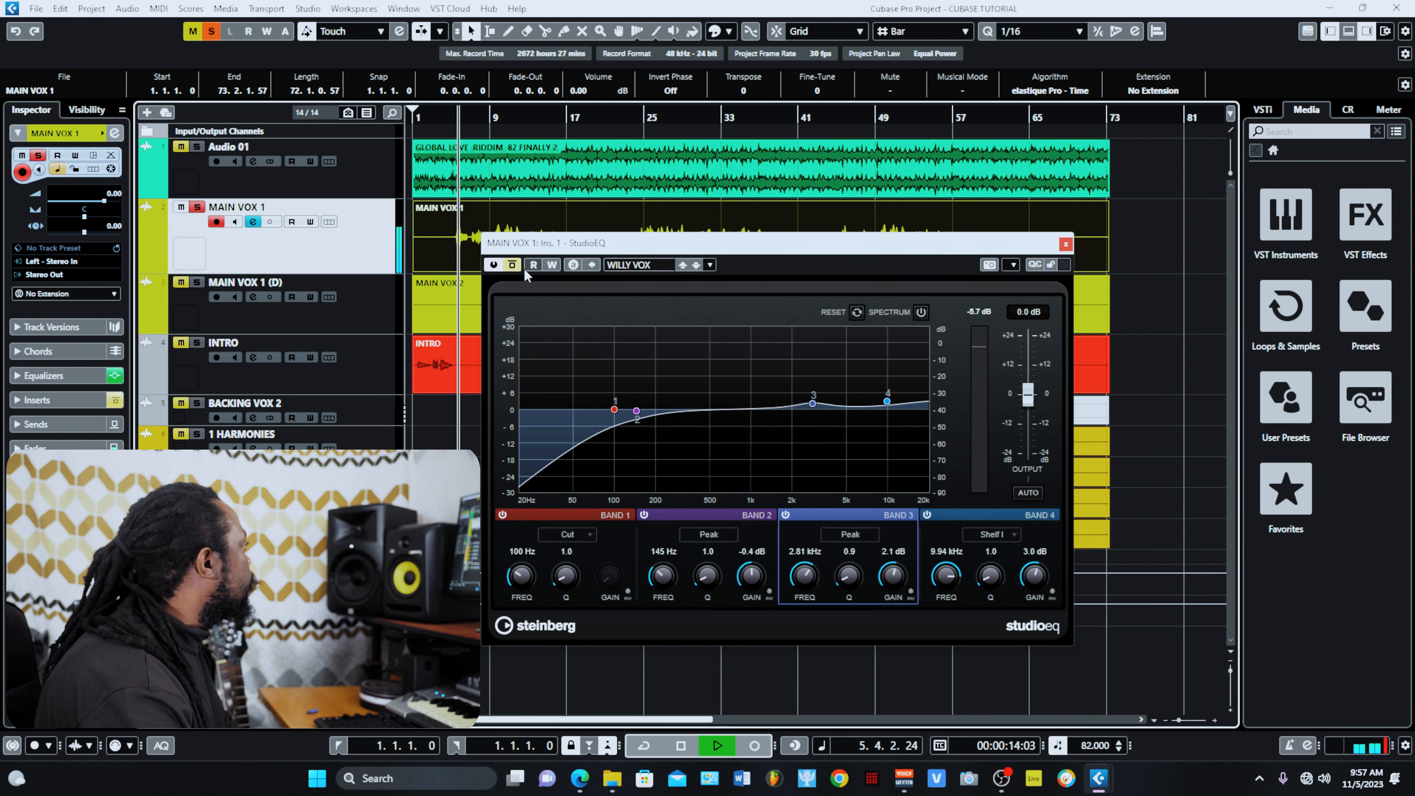
pyautogui.click(253, 221)
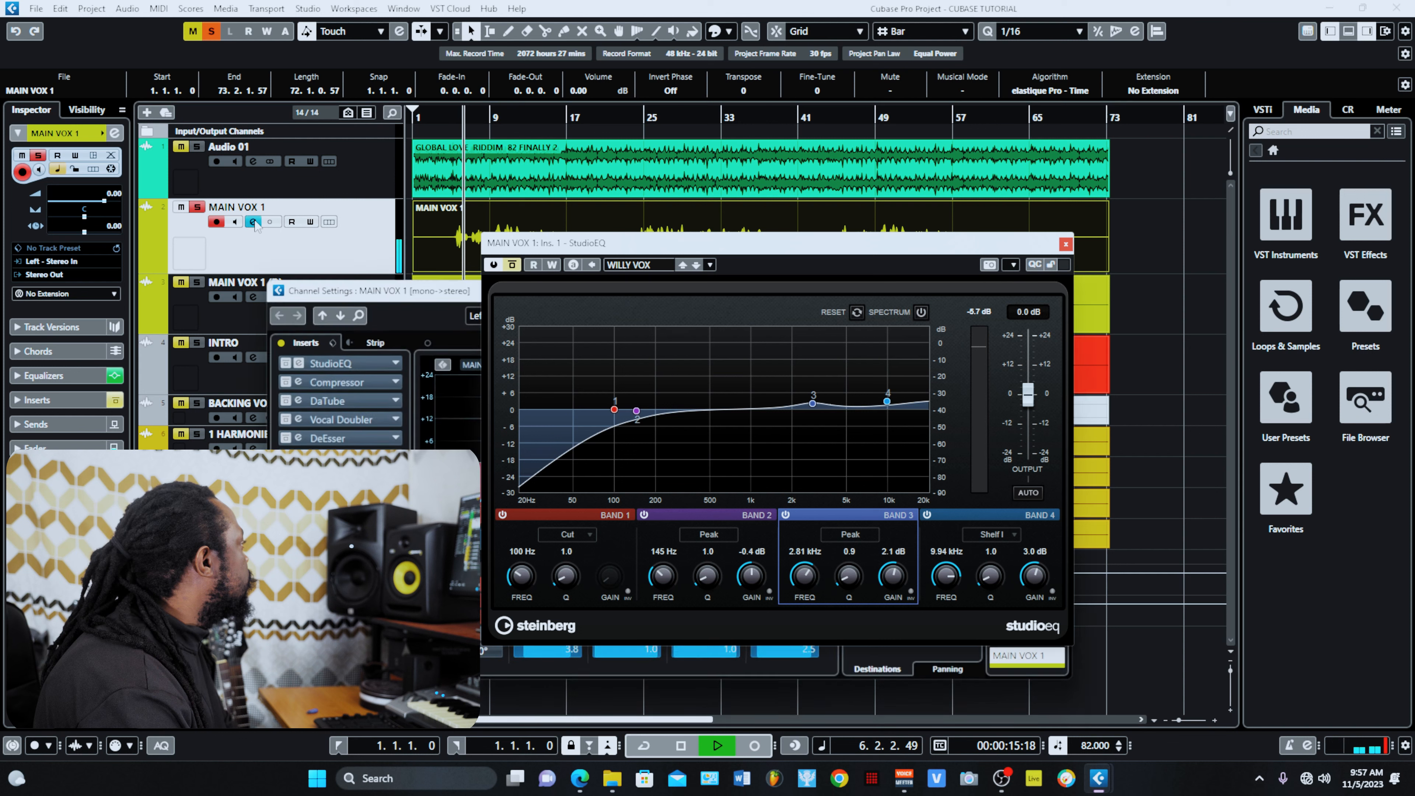
pyautogui.click(270, 380)
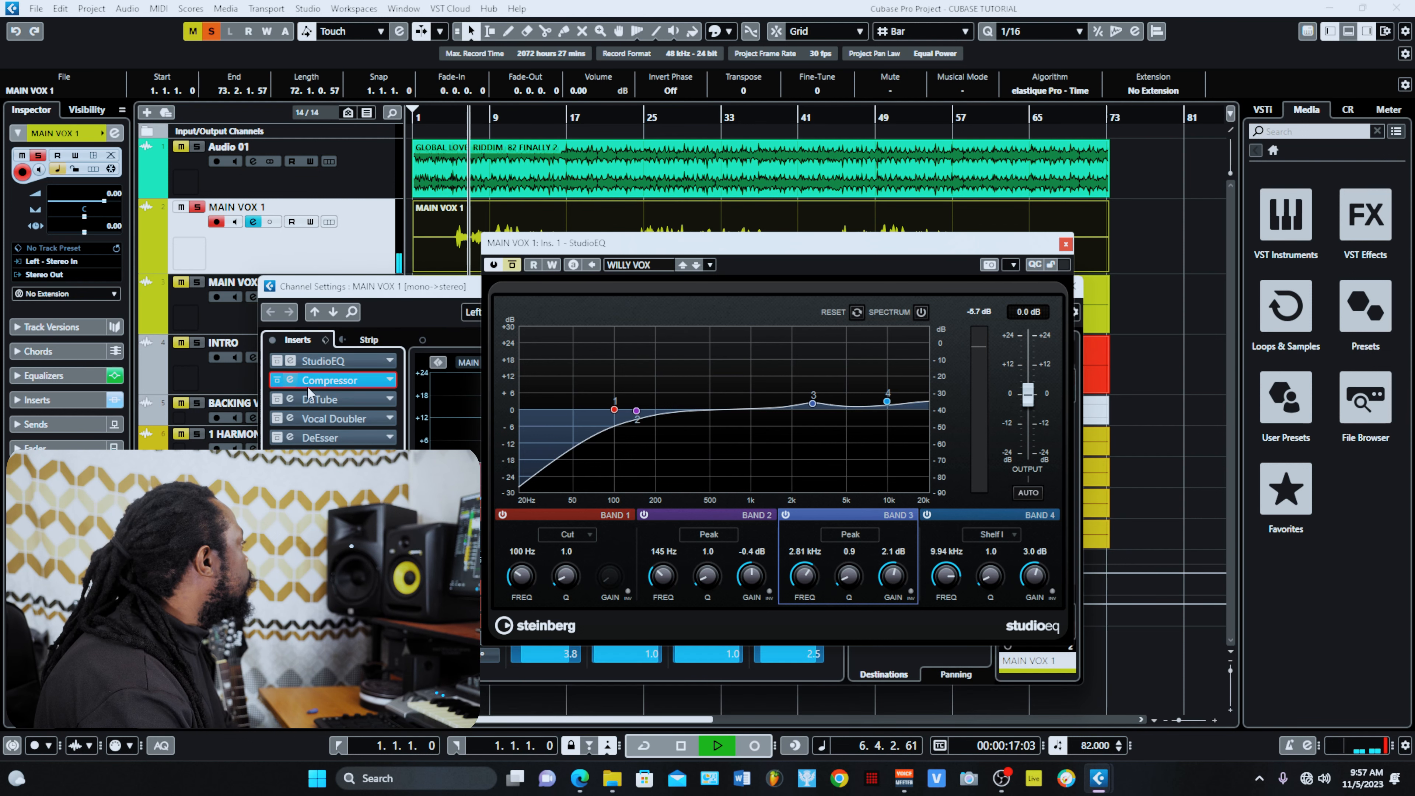
pyautogui.click(1066, 246)
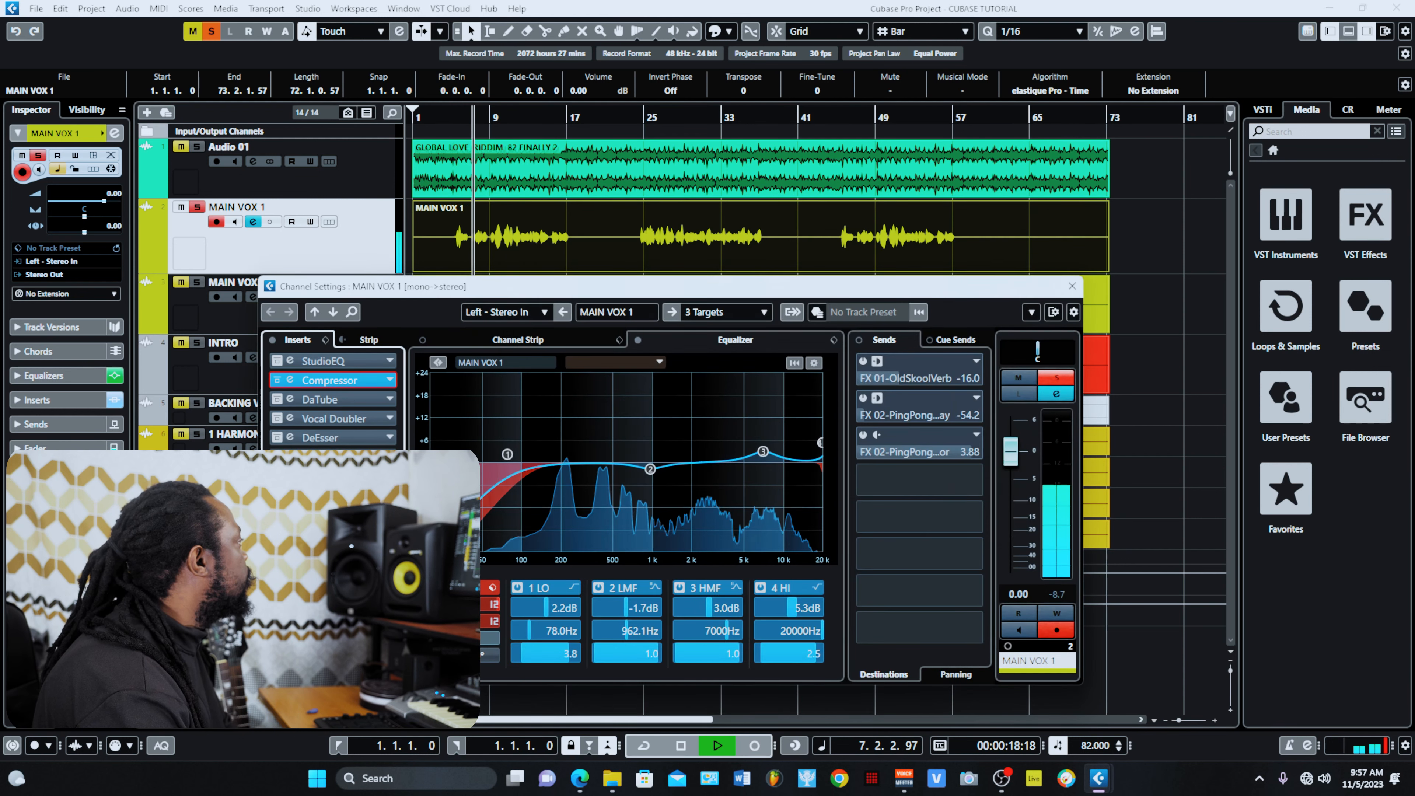
# Open the Compressor insert's settings, stop playback, set the release to about 491 ms and toggle auto release
pyautogui.click(337, 380)
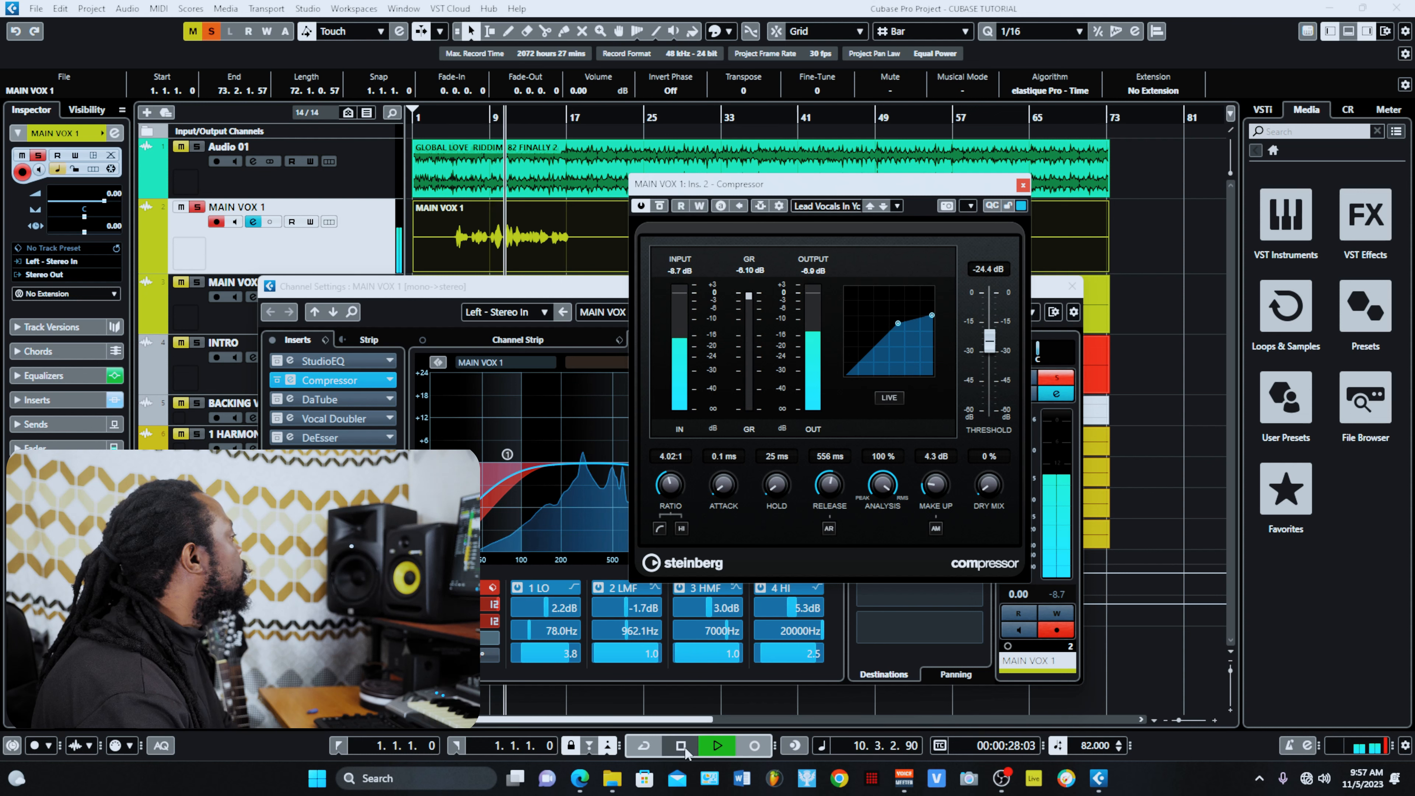
pyautogui.click(686, 748)
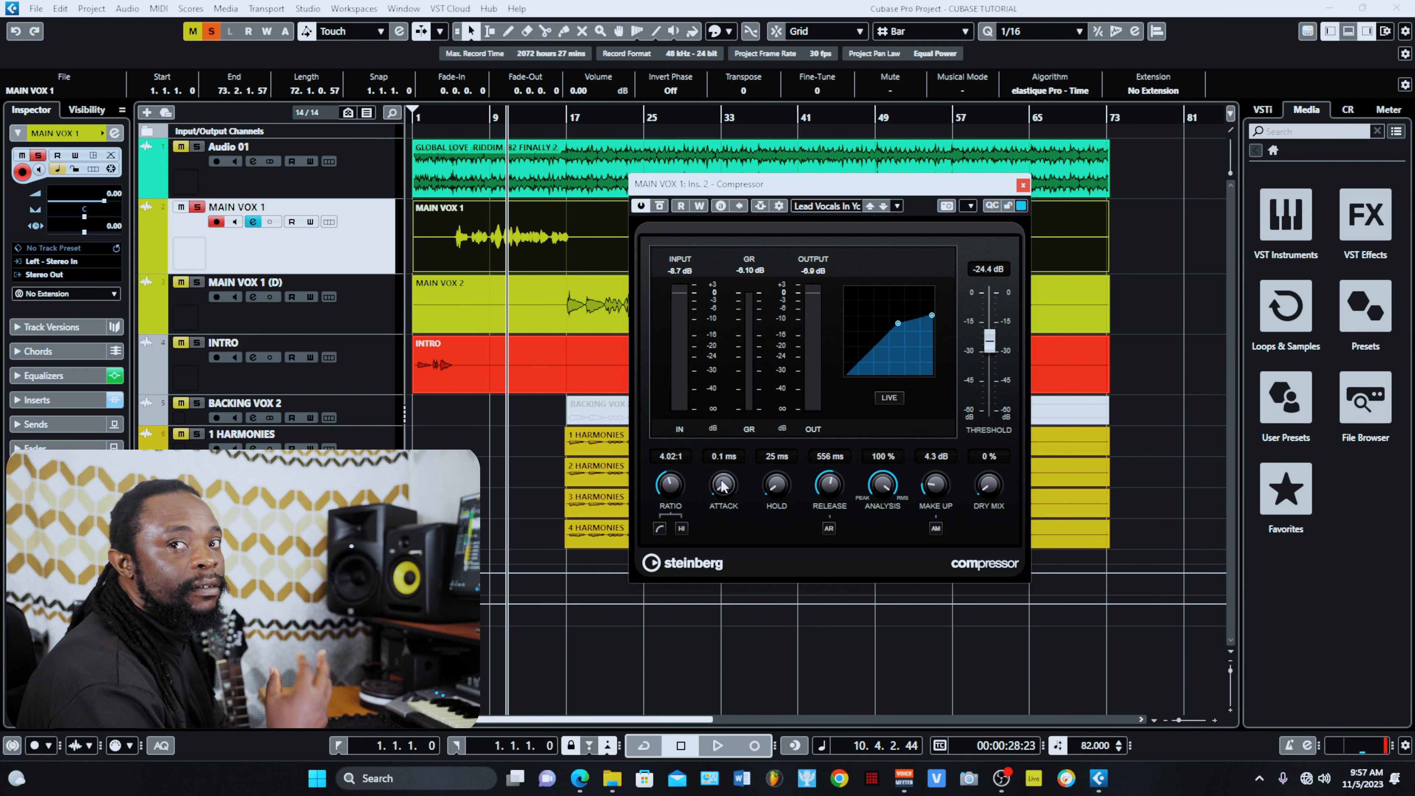
pyautogui.moveTo(834, 488)
pyautogui.mouseDown()
pyautogui.moveTo(817, 490)
pyautogui.moveTo(829, 494)
pyautogui.mouseUp()
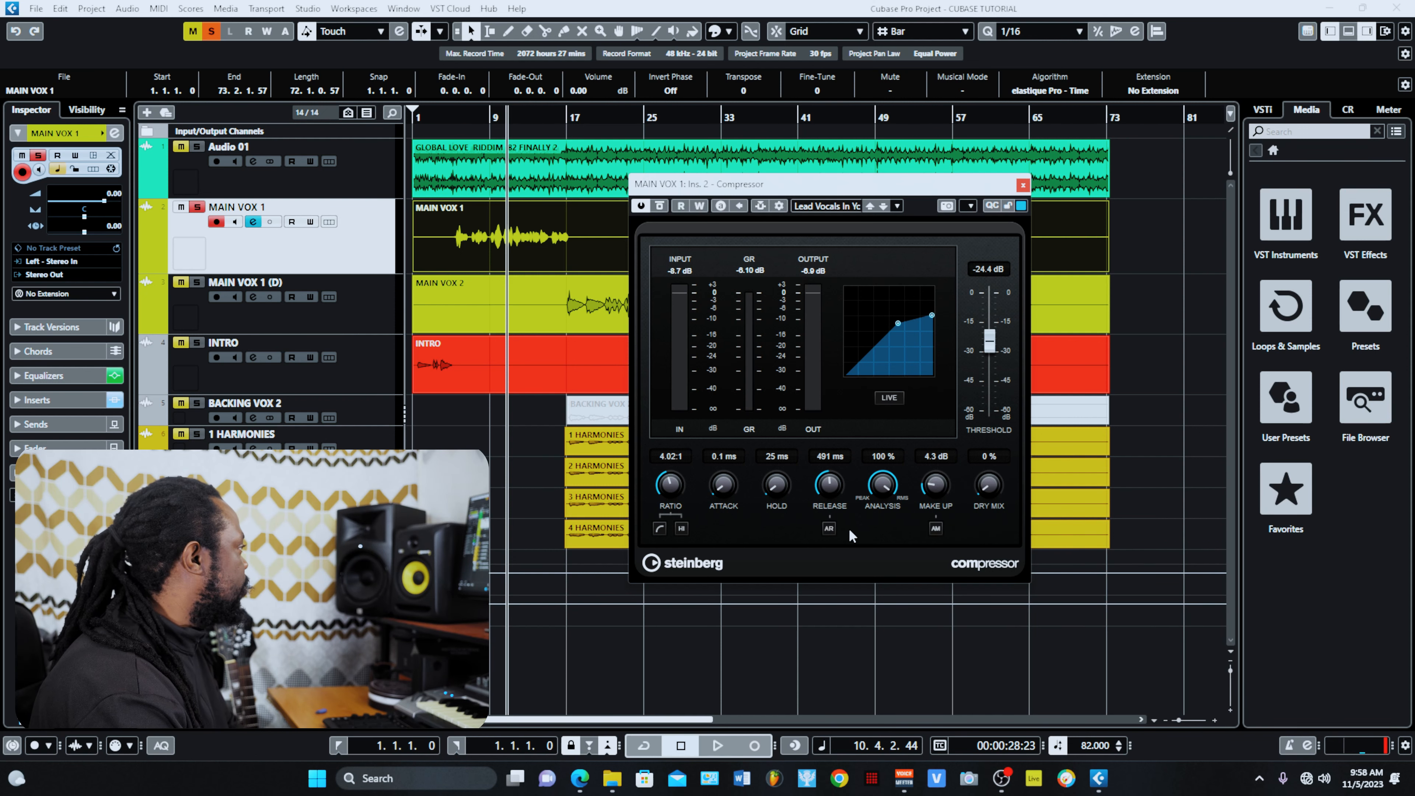
pyautogui.click(830, 529)
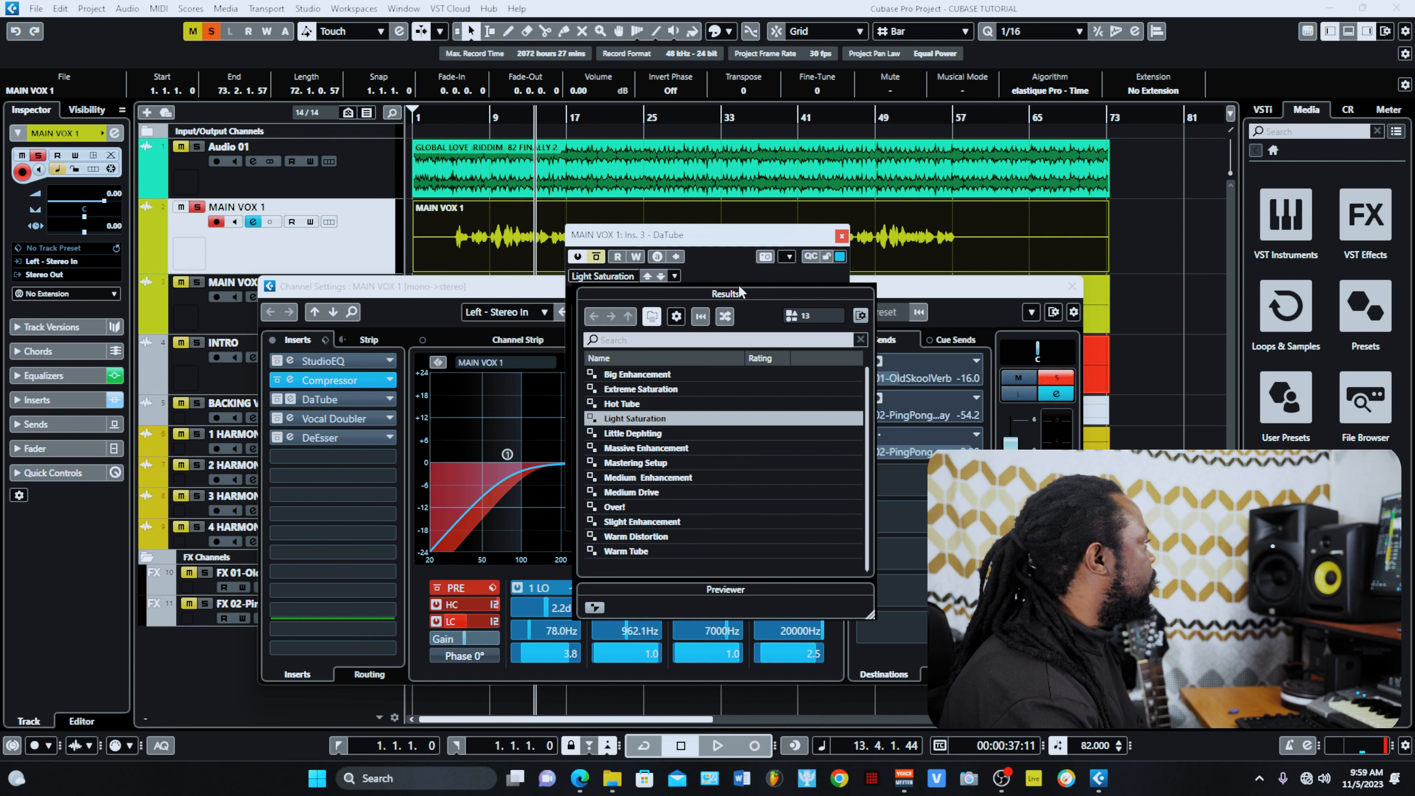
# Dismiss DaTube's preset browser and set its mix to 45% and drive to 6%
pyautogui.click(733, 247)
pyautogui.moveTo(607, 411); pyautogui.dragTo(609, 376)
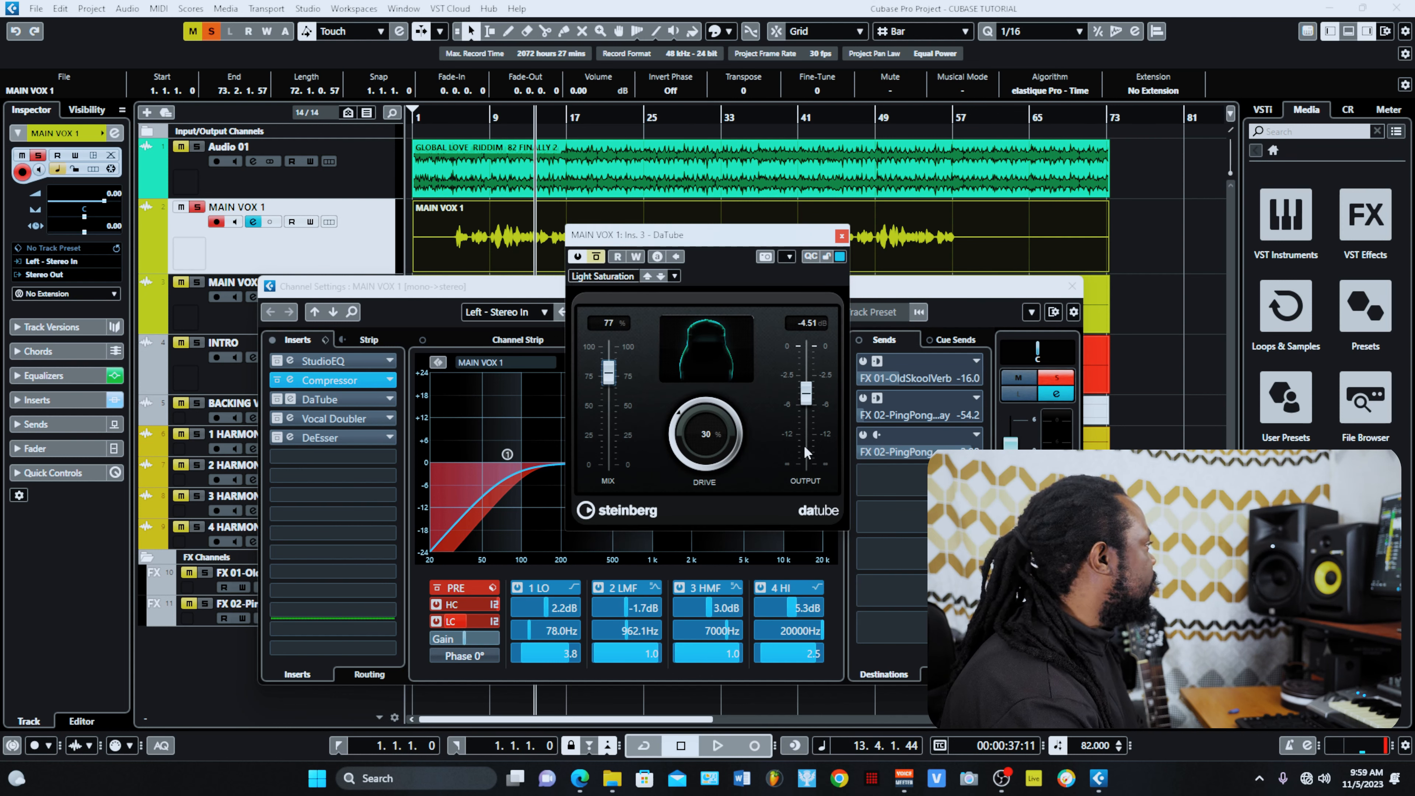
pyautogui.moveTo(623, 388); pyautogui.dragTo(610, 400)
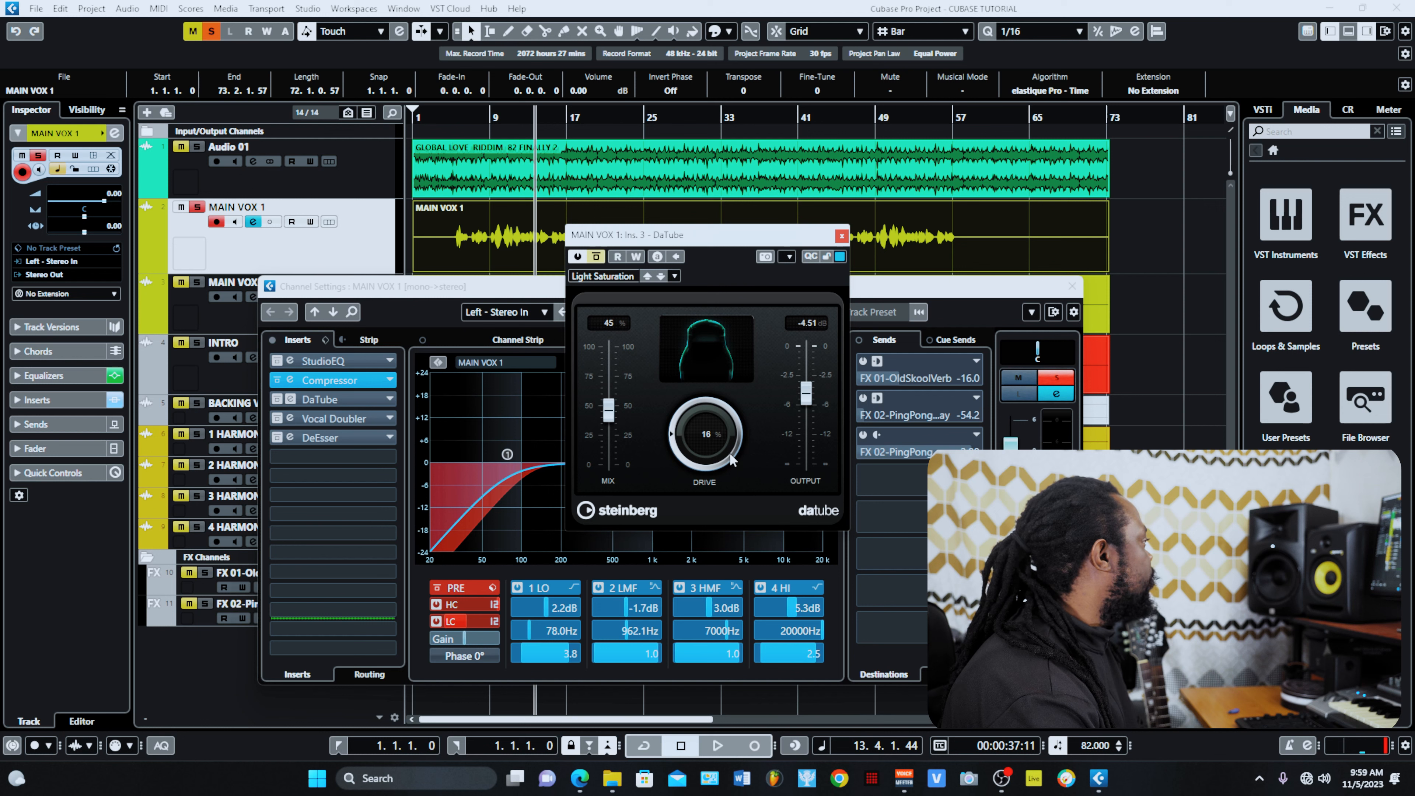
pyautogui.scroll(1, 710, 451)
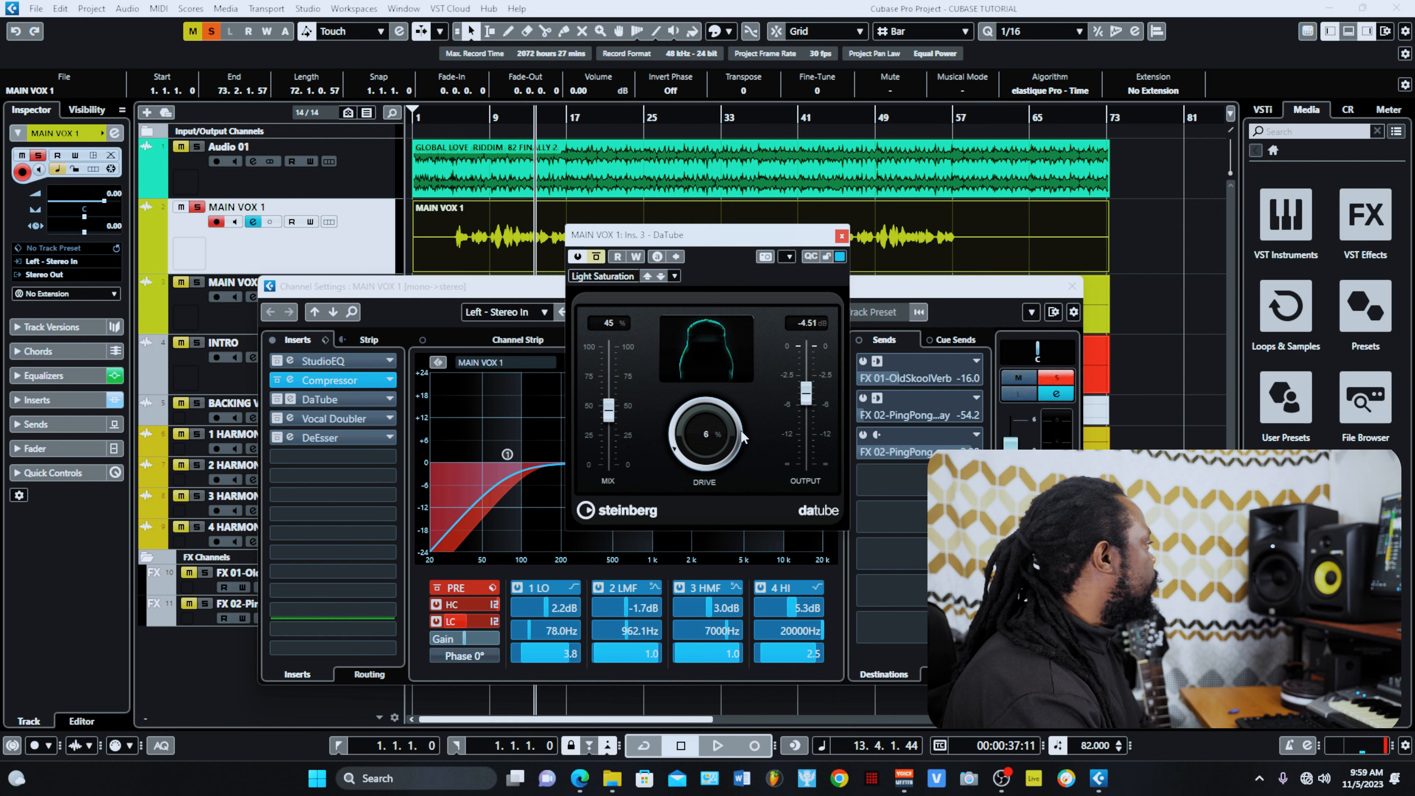
# Set DaTube's drive to 8% and raise its mix to 95% while auditioning the vocal from about bar 8
pyautogui.click(486, 114)
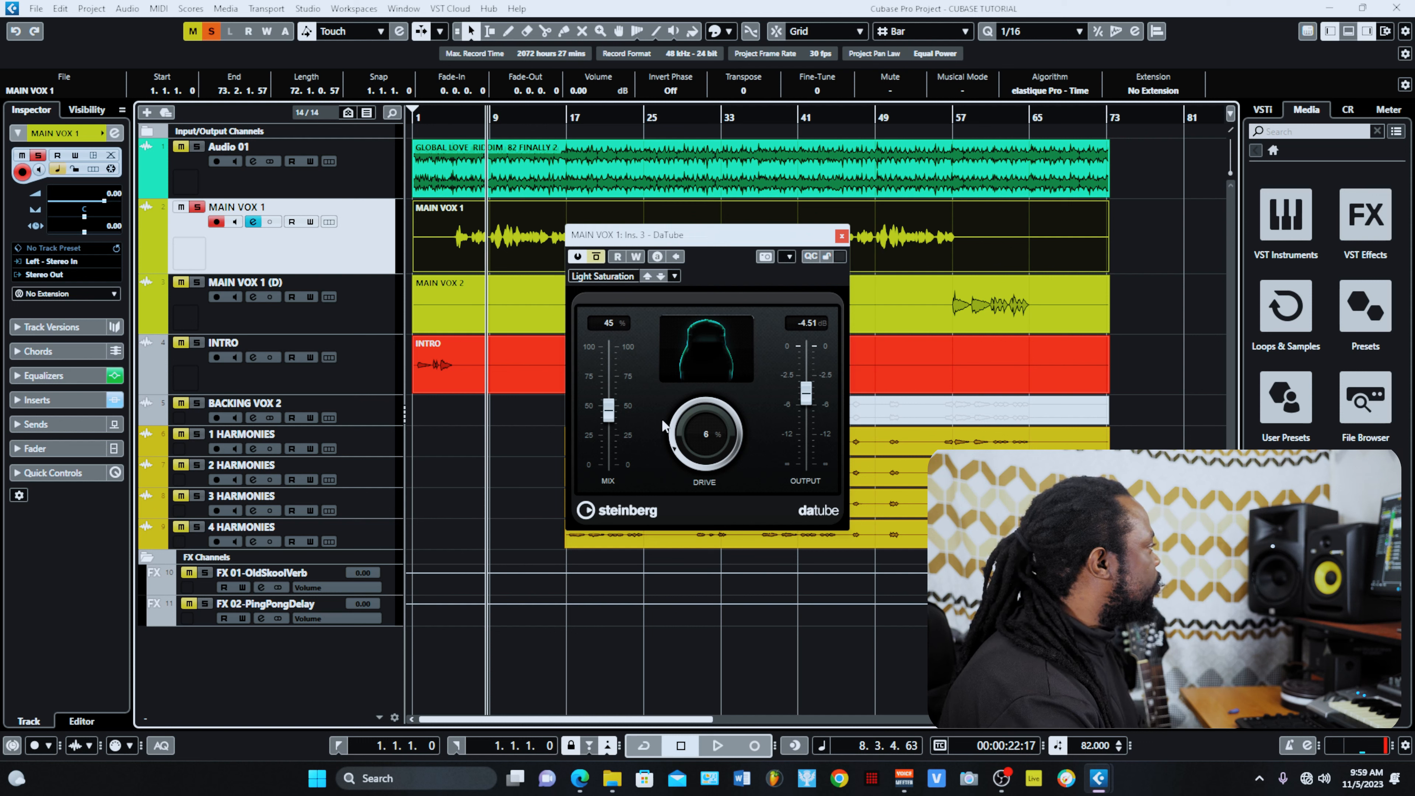
pyautogui.click(684, 435)
pyautogui.moveTo(685, 445); pyautogui.dragTo(684, 442)
pyautogui.press('space')
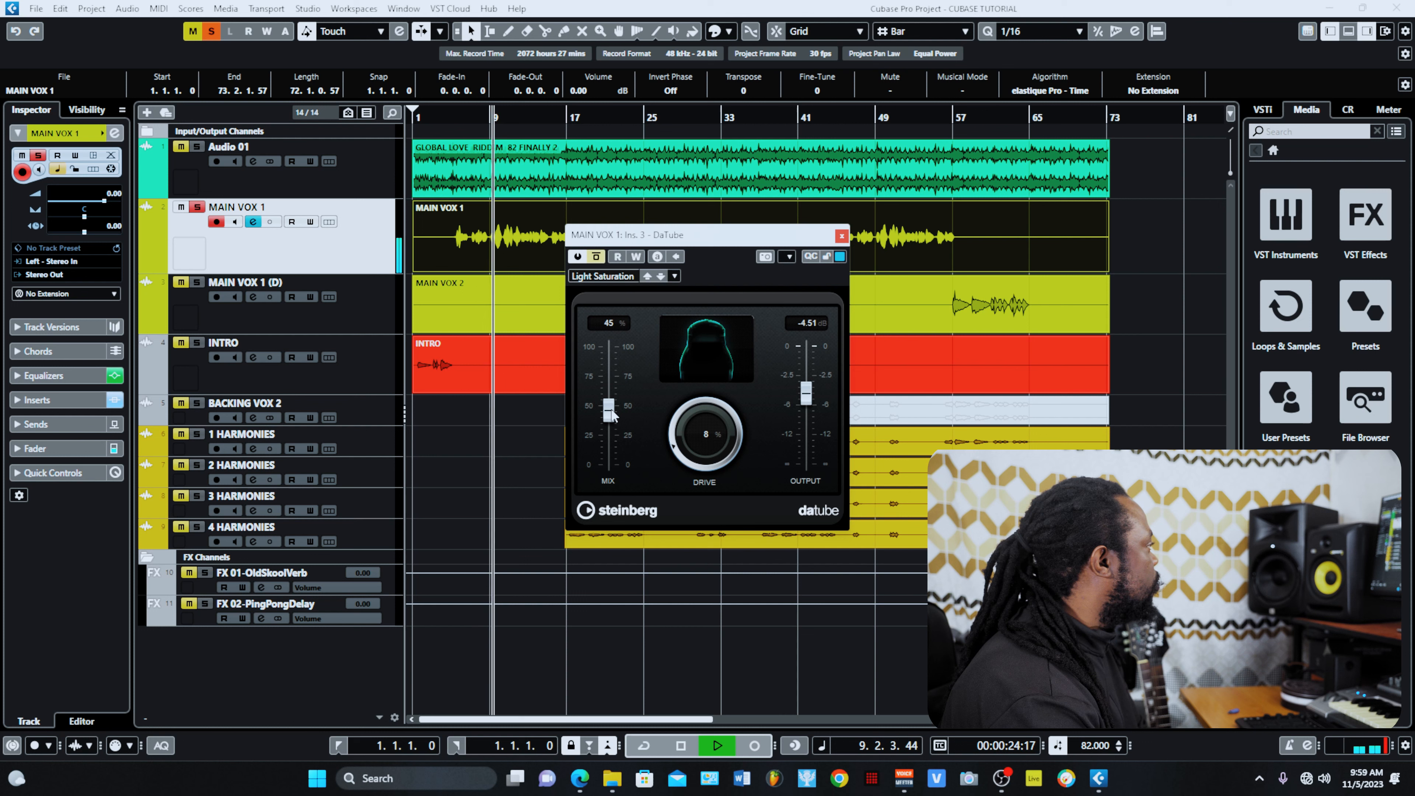
pyautogui.moveTo(611, 416); pyautogui.dragTo(617, 354)
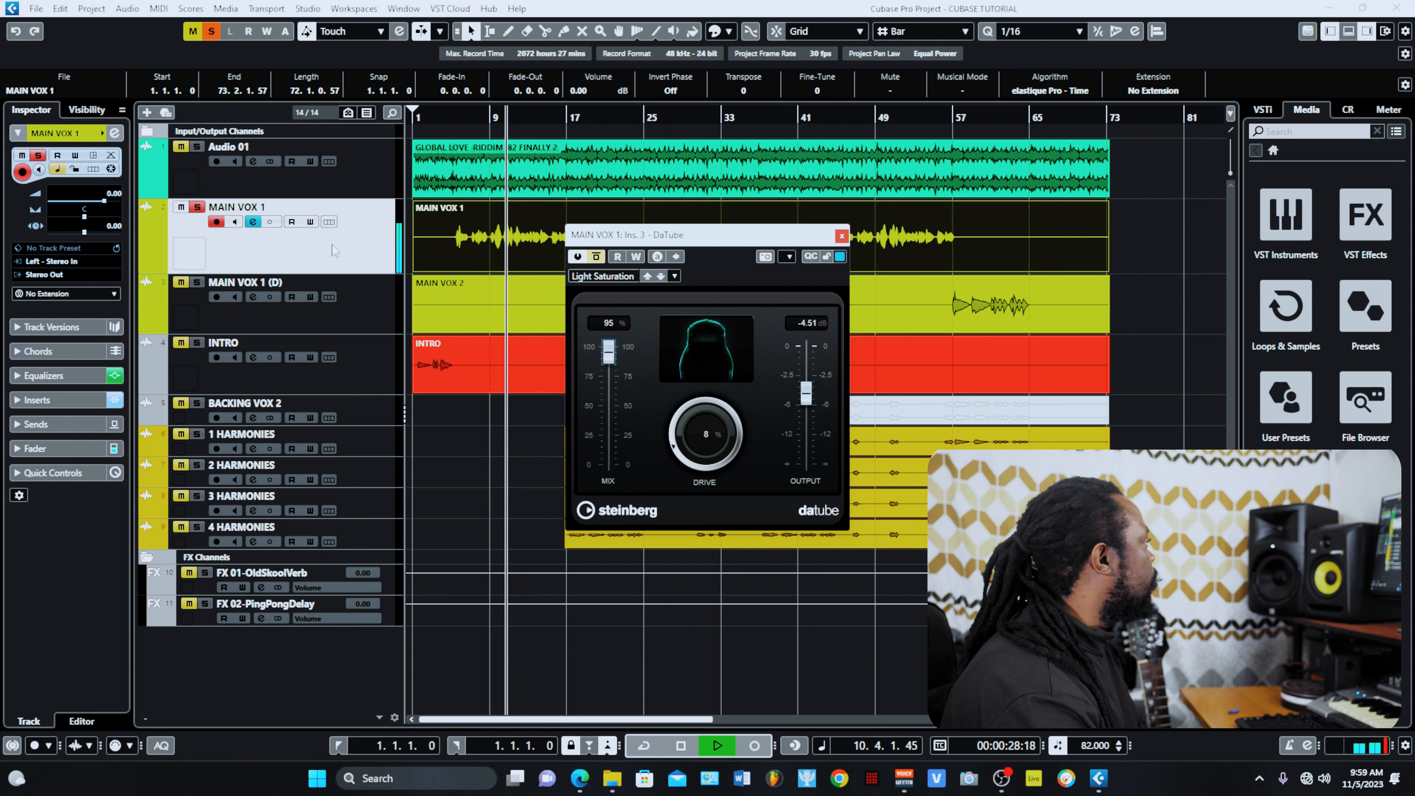
# Activate MAIN VOX 1's DaTube insert and audition it with the drive at 100% and the mix at 38%, then at 83%
pyautogui.click(253, 222)
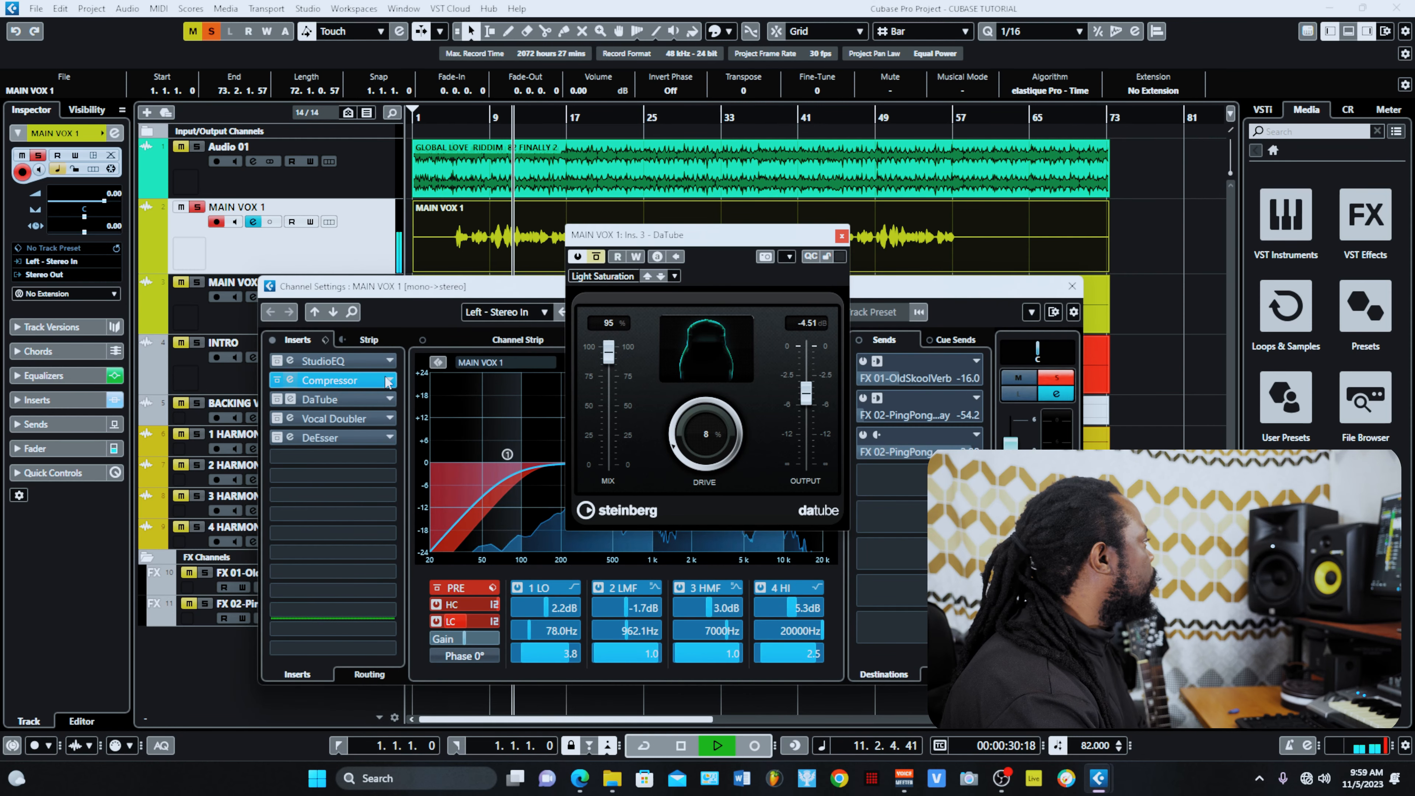
pyautogui.click(278, 400)
pyautogui.moveTo(611, 362); pyautogui.dragTo(613, 426)
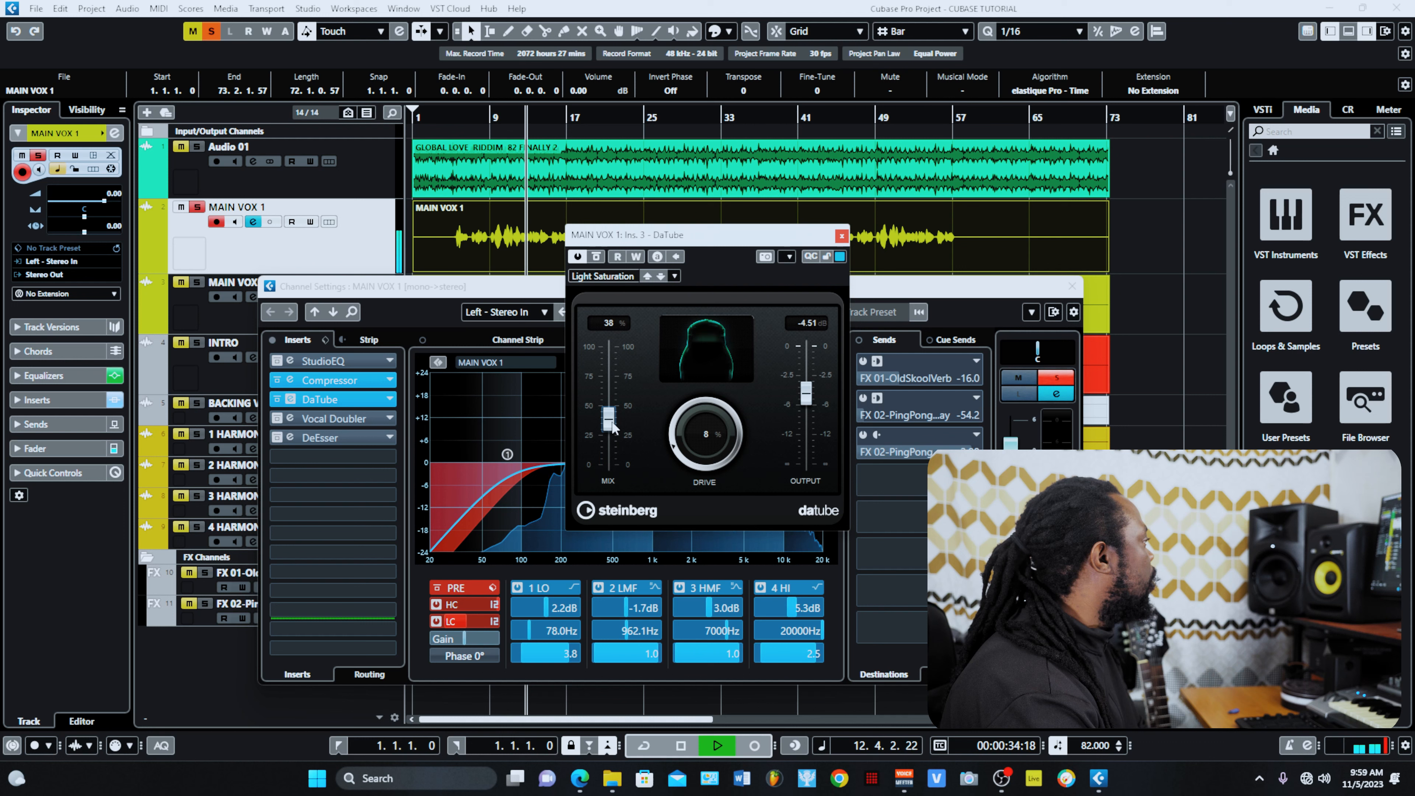
pyautogui.moveTo(705, 435); pyautogui.dragTo(740, 355)
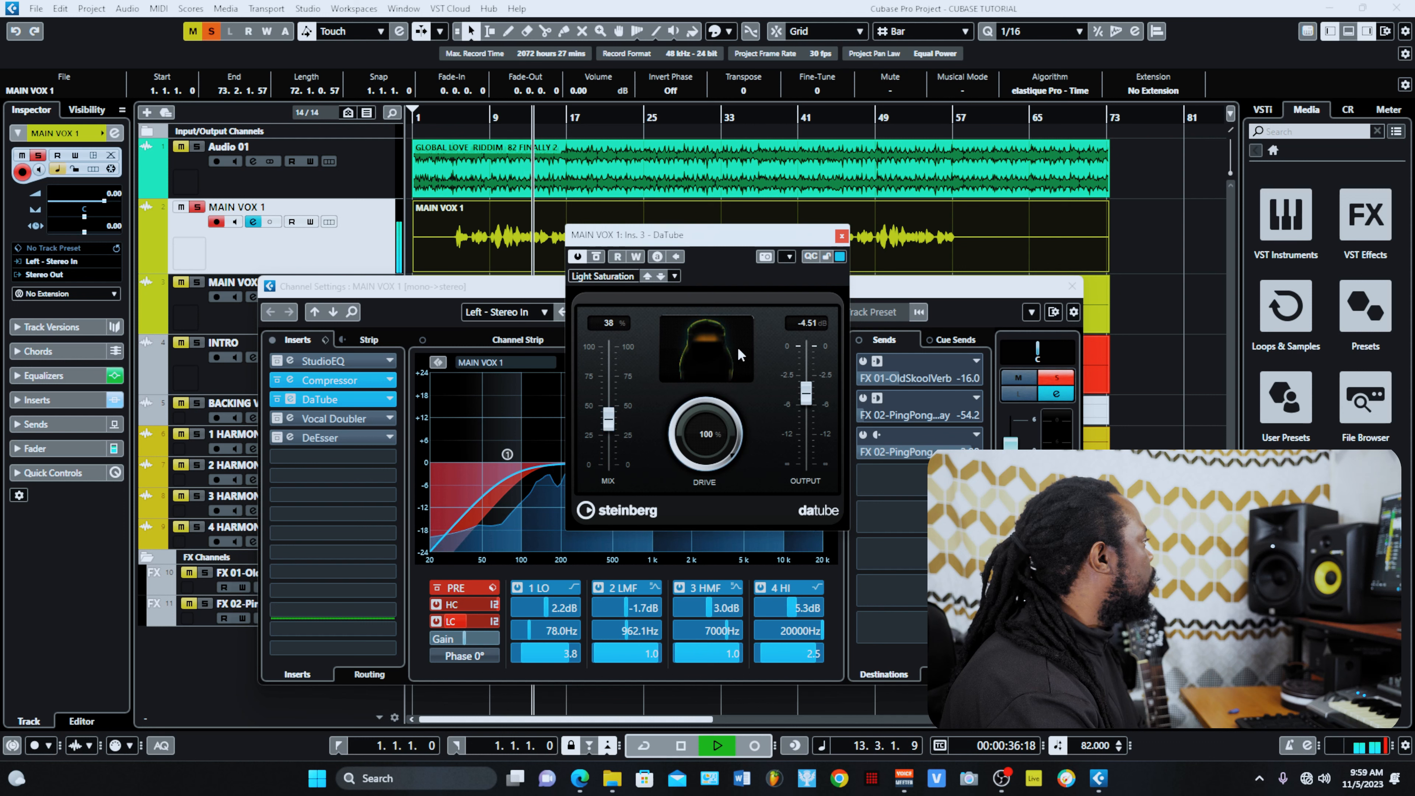
pyautogui.moveTo(608, 419); pyautogui.dragTo(609, 372)
pyautogui.press('space')
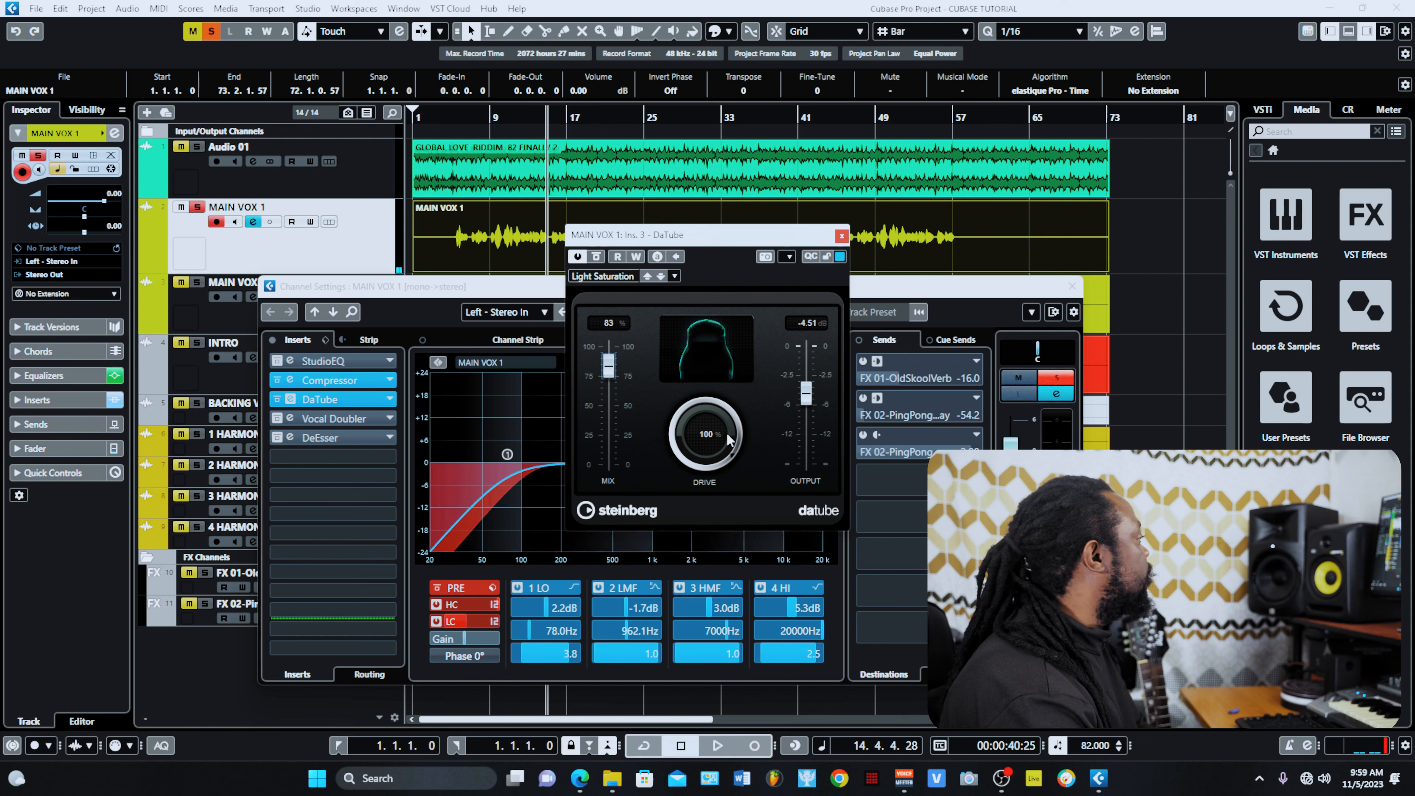
# Set DaTube's drive to 24% and its mix to 57% while auditioning MAIN VOX 1 from about bar 5
pyautogui.moveTo(724, 439); pyautogui.dragTo(703, 530)
pyautogui.moveTo(616, 375); pyautogui.dragTo(617, 406)
pyautogui.click(462, 118)
pyautogui.moveTo(462, 118); pyautogui.dragTo(454, 117)
pyautogui.moveTo(609, 413); pyautogui.dragTo(610, 411)
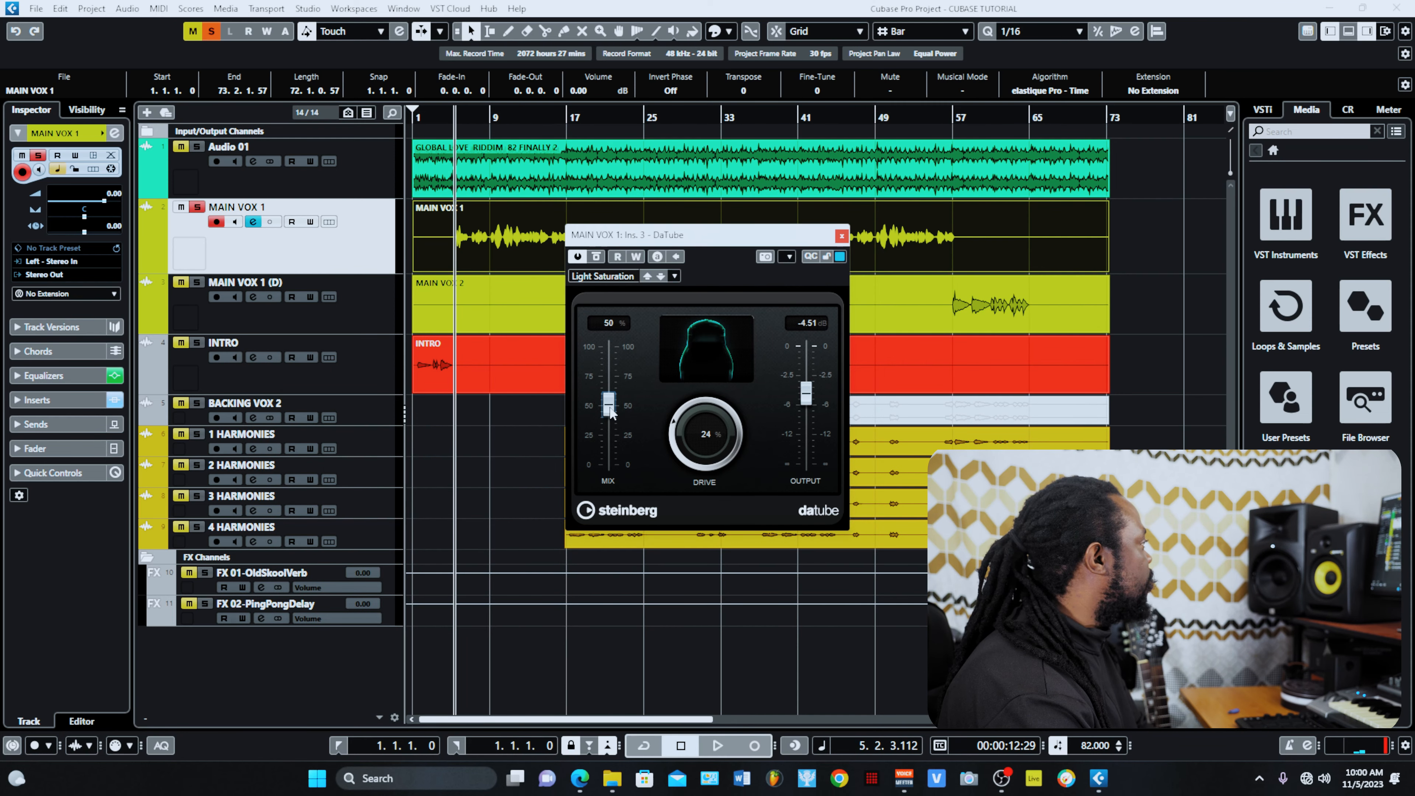
pyautogui.press('space')
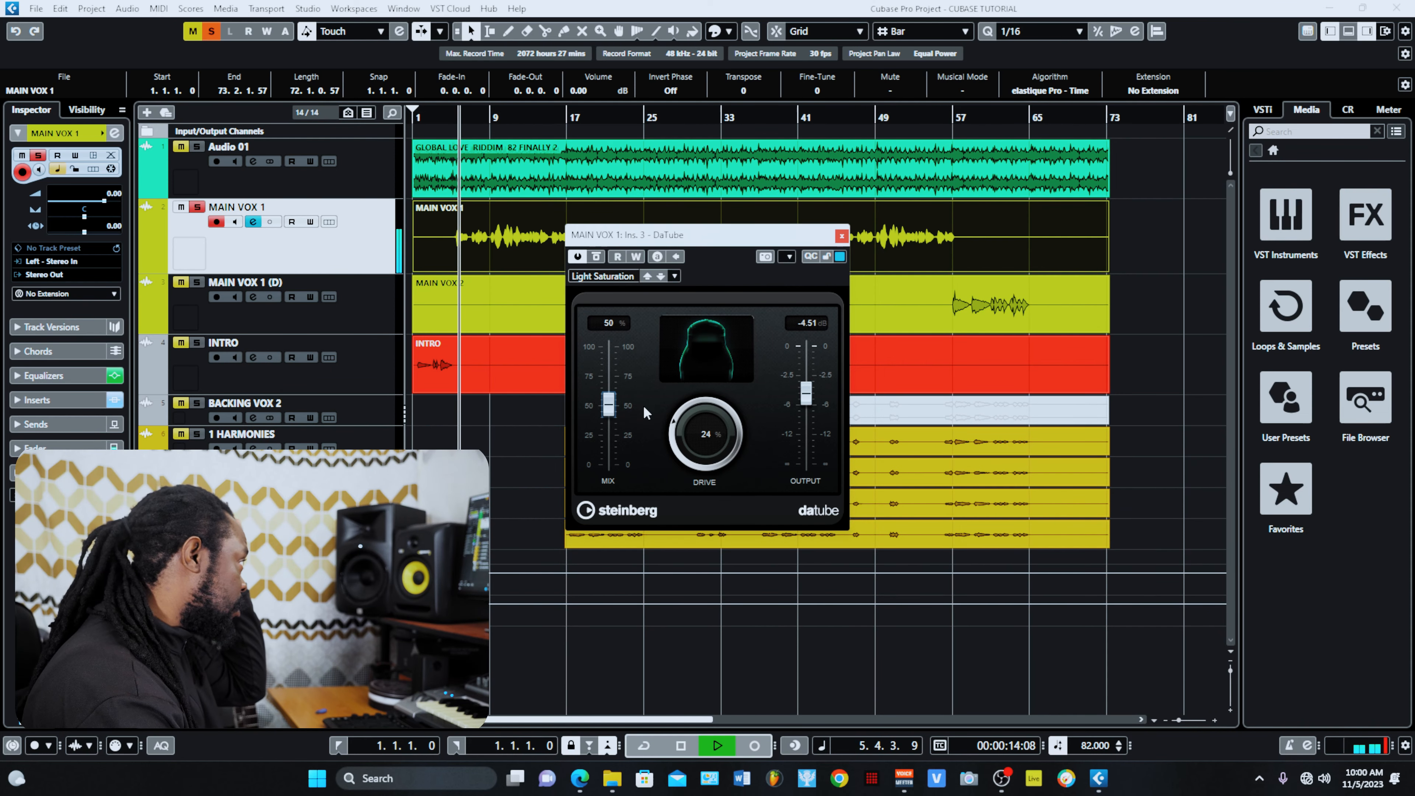
pyautogui.moveTo(610, 405); pyautogui.dragTo(610, 397)
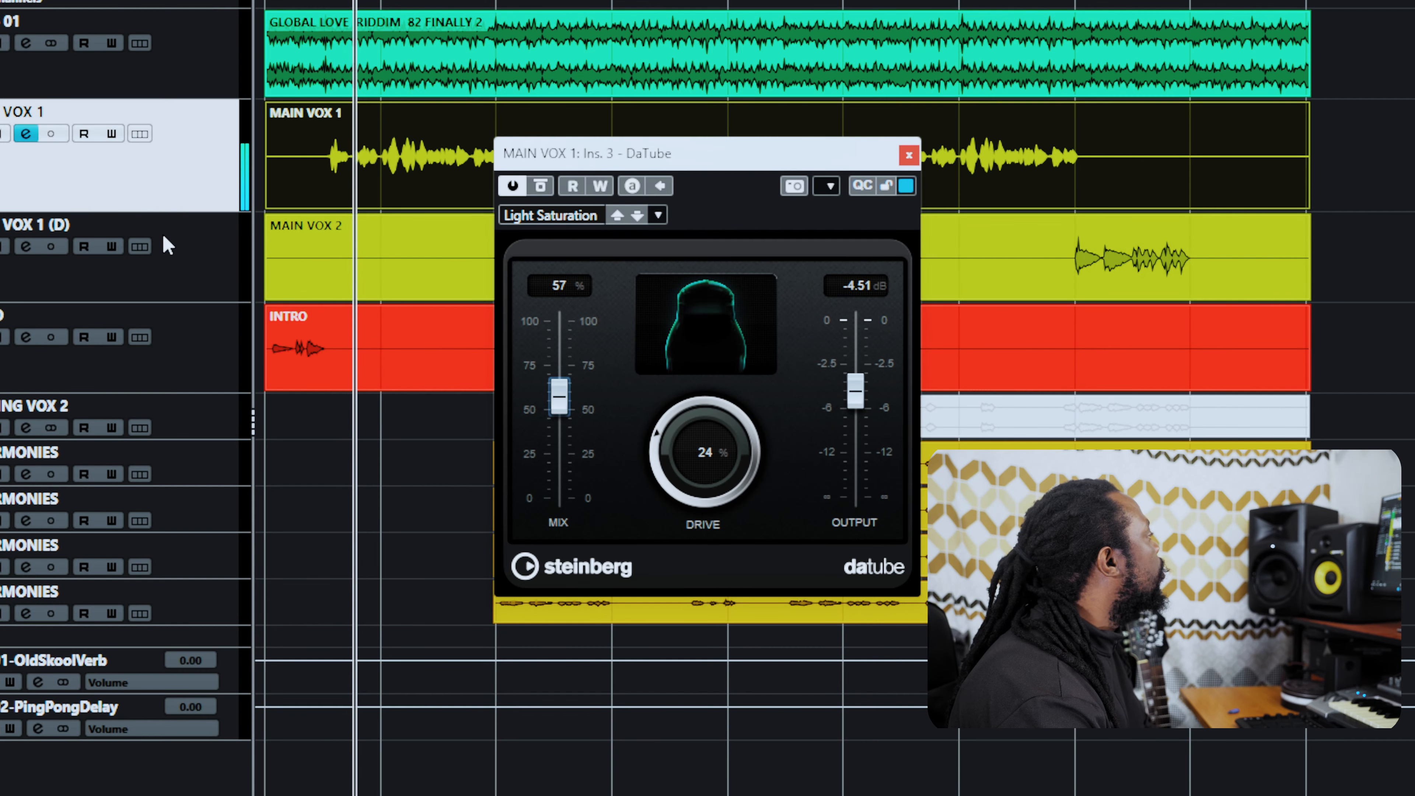
# Activate MAIN VOX 1's Vocal Doubler insert, audition it with its settings open, and close the Vocal Doubler and DaTube windows
pyautogui.click(25, 133)
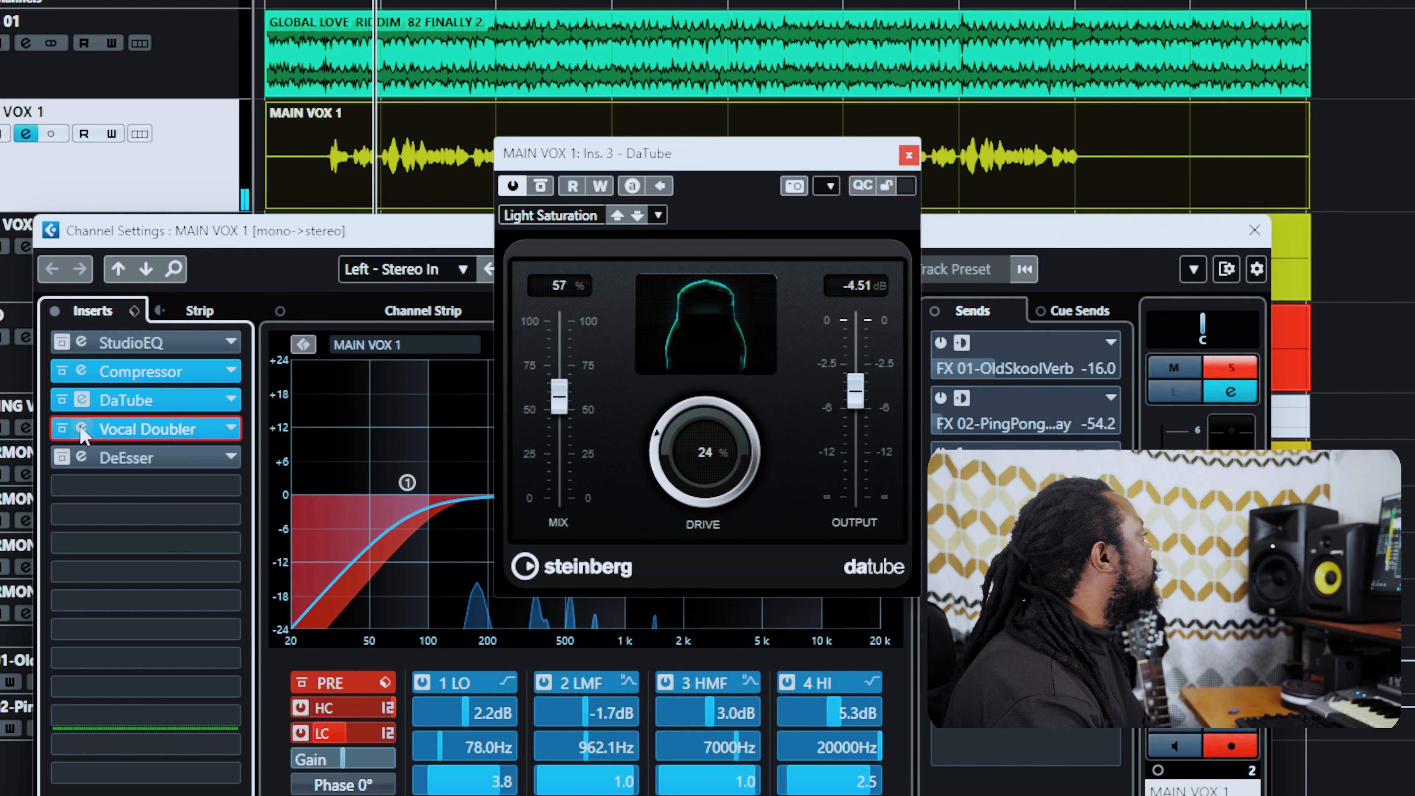
pyautogui.click(161, 430)
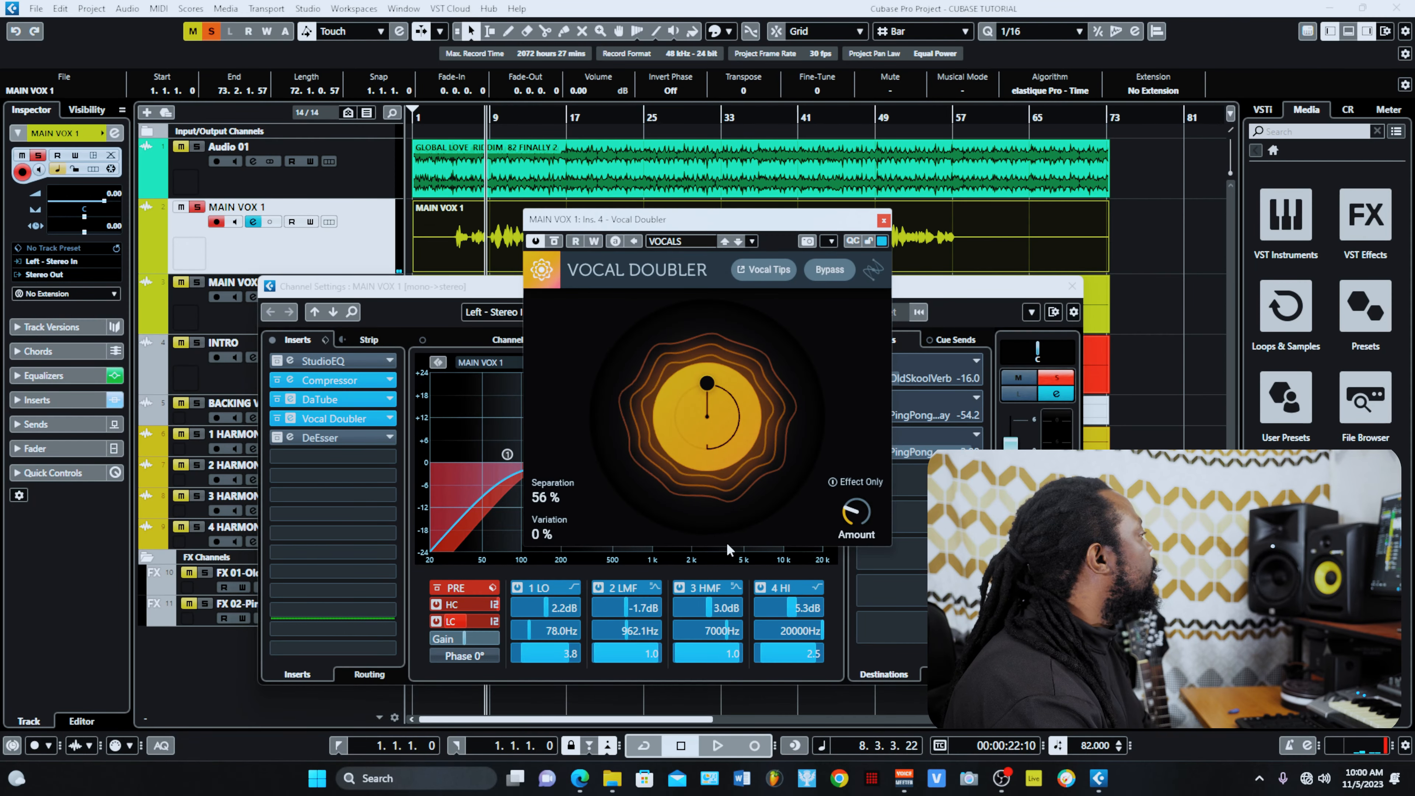
pyautogui.moveTo(848, 510)
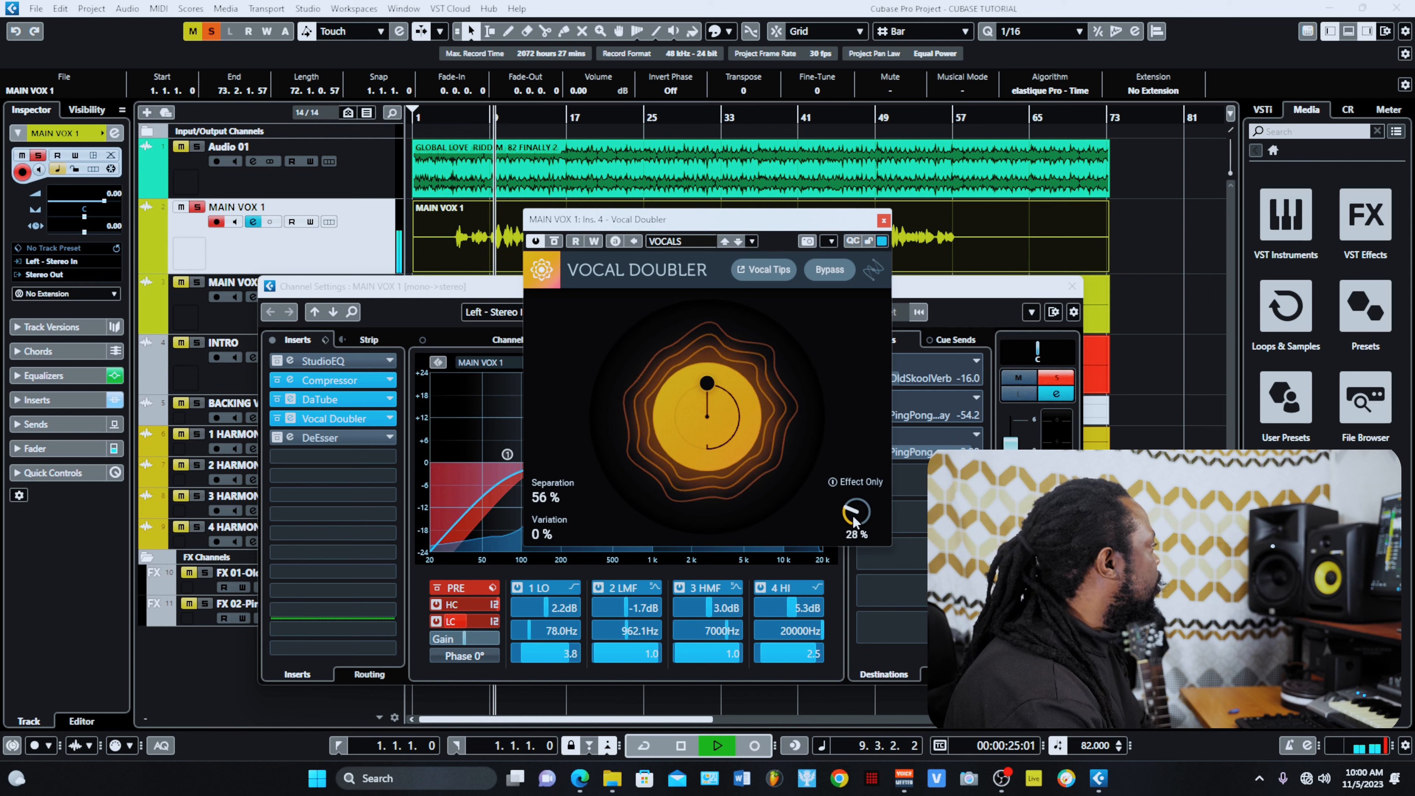
pyautogui.click(884, 220)
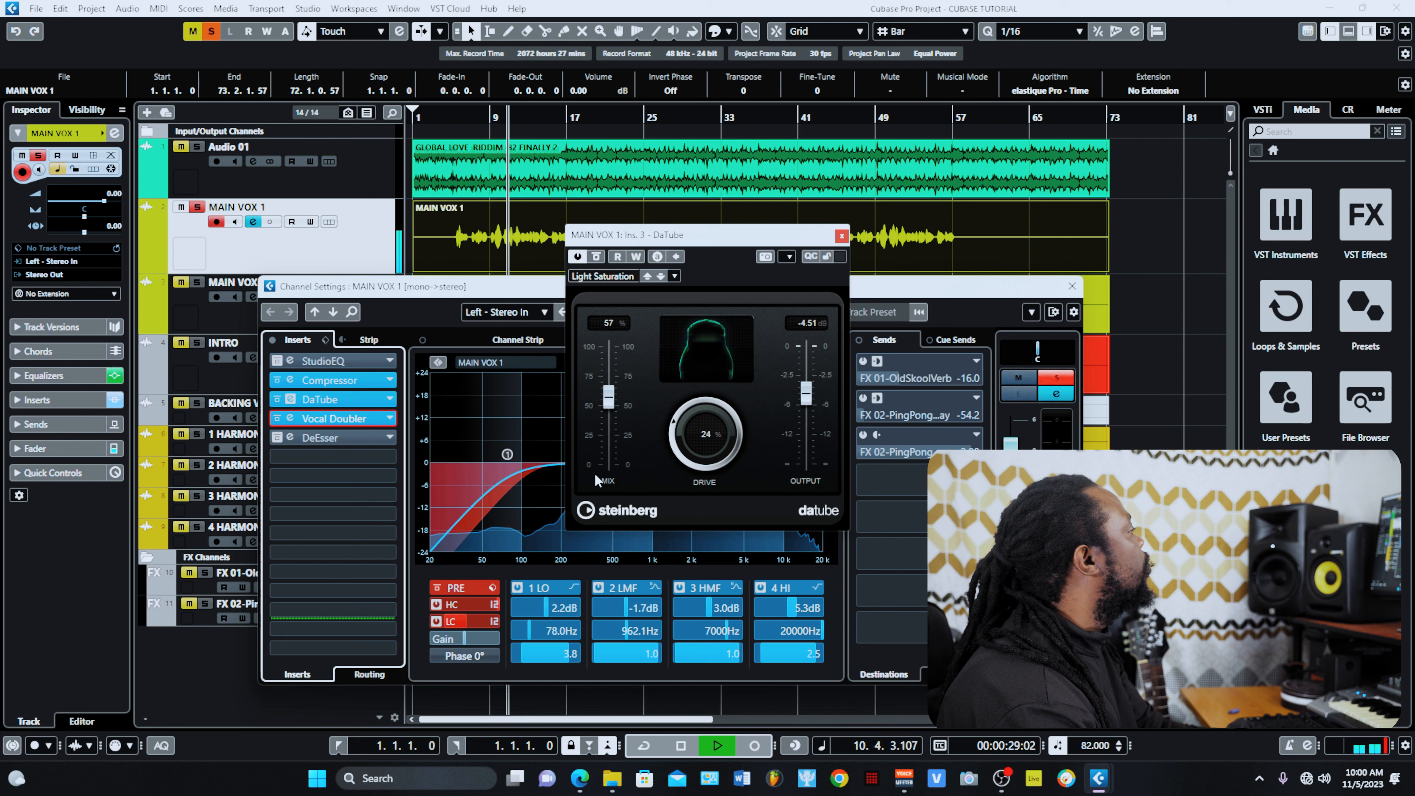
pyautogui.press('space')
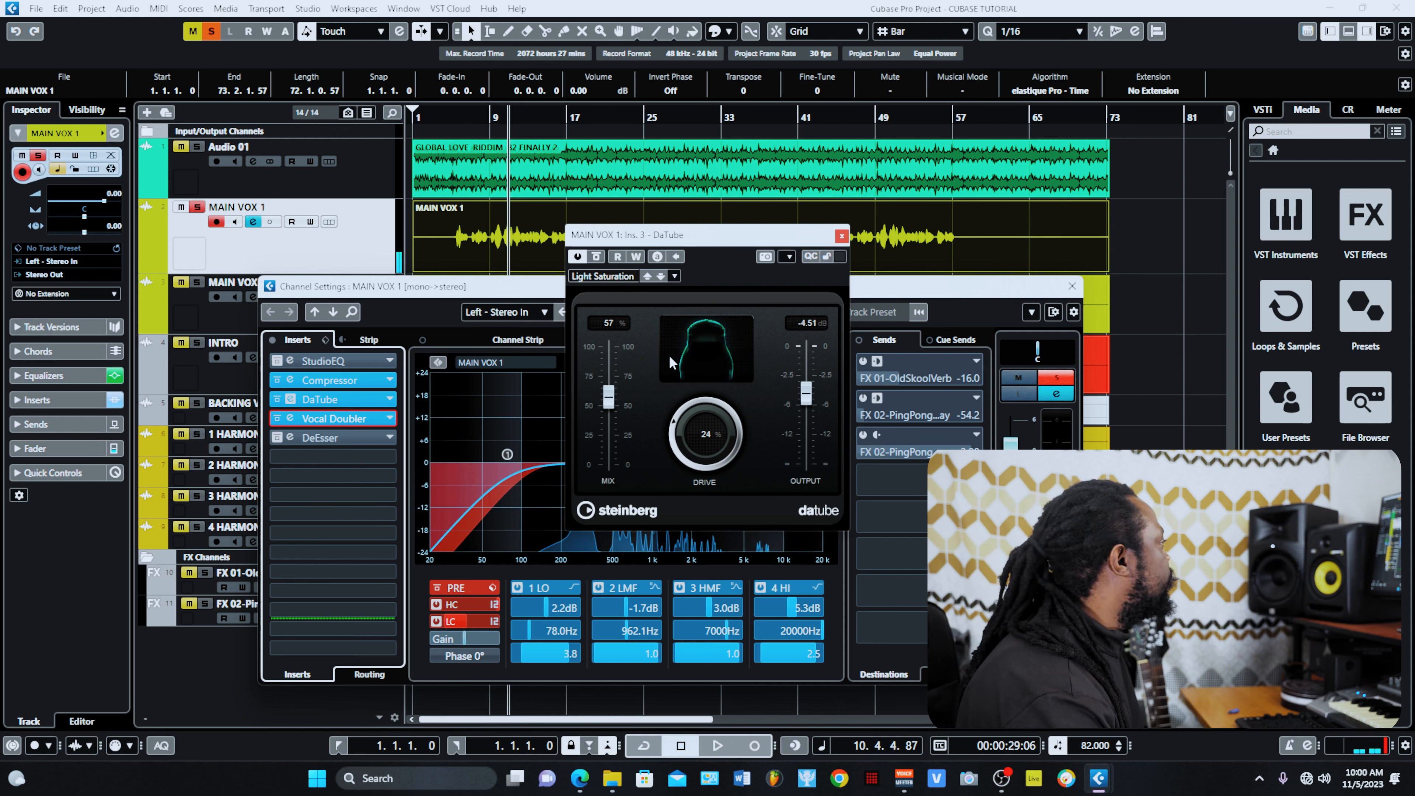
pyautogui.click(842, 236)
# Add a second Compressor in the insert slot below DeEsser on MAIN VOX 1, and briefly open its settings
pyautogui.click(384, 457)
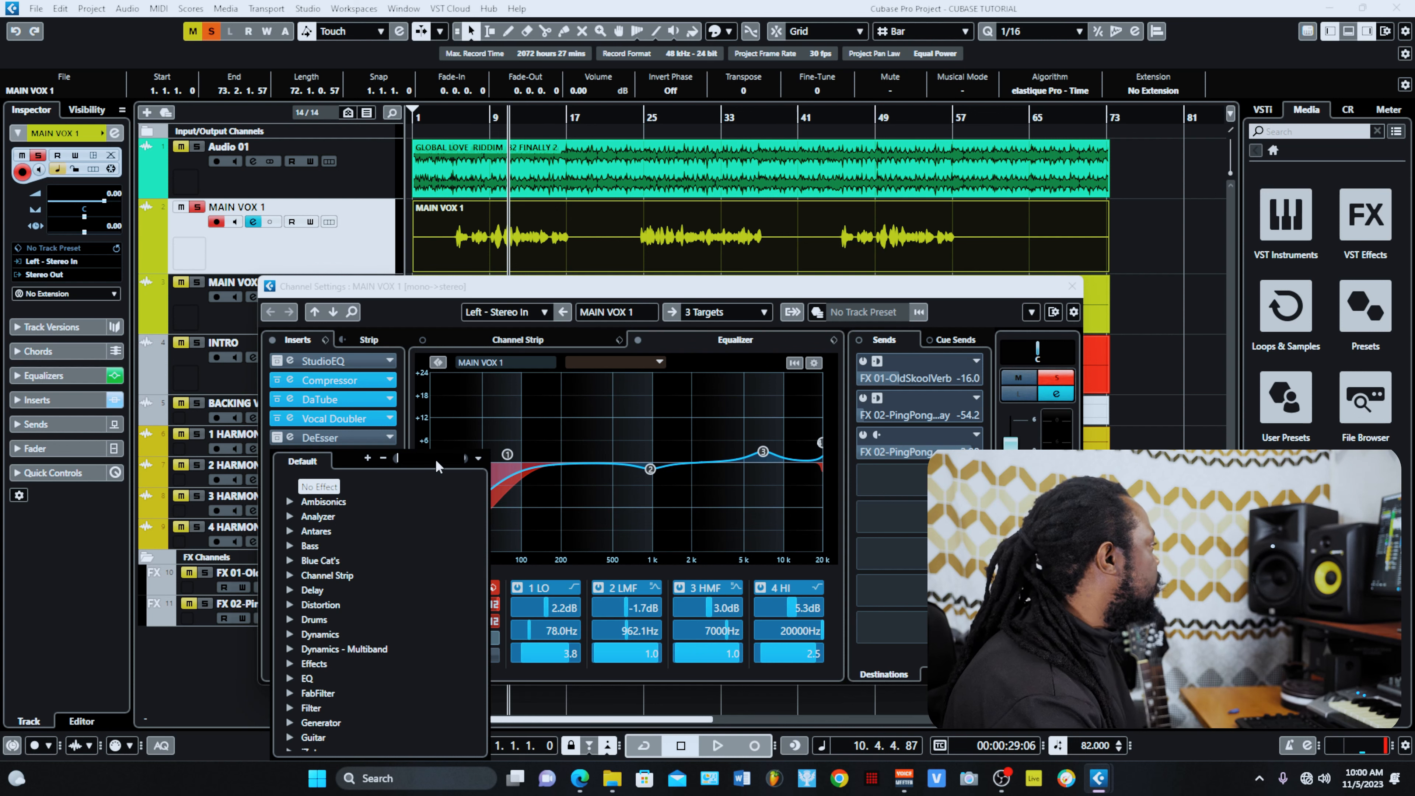
pyautogui.write('co')
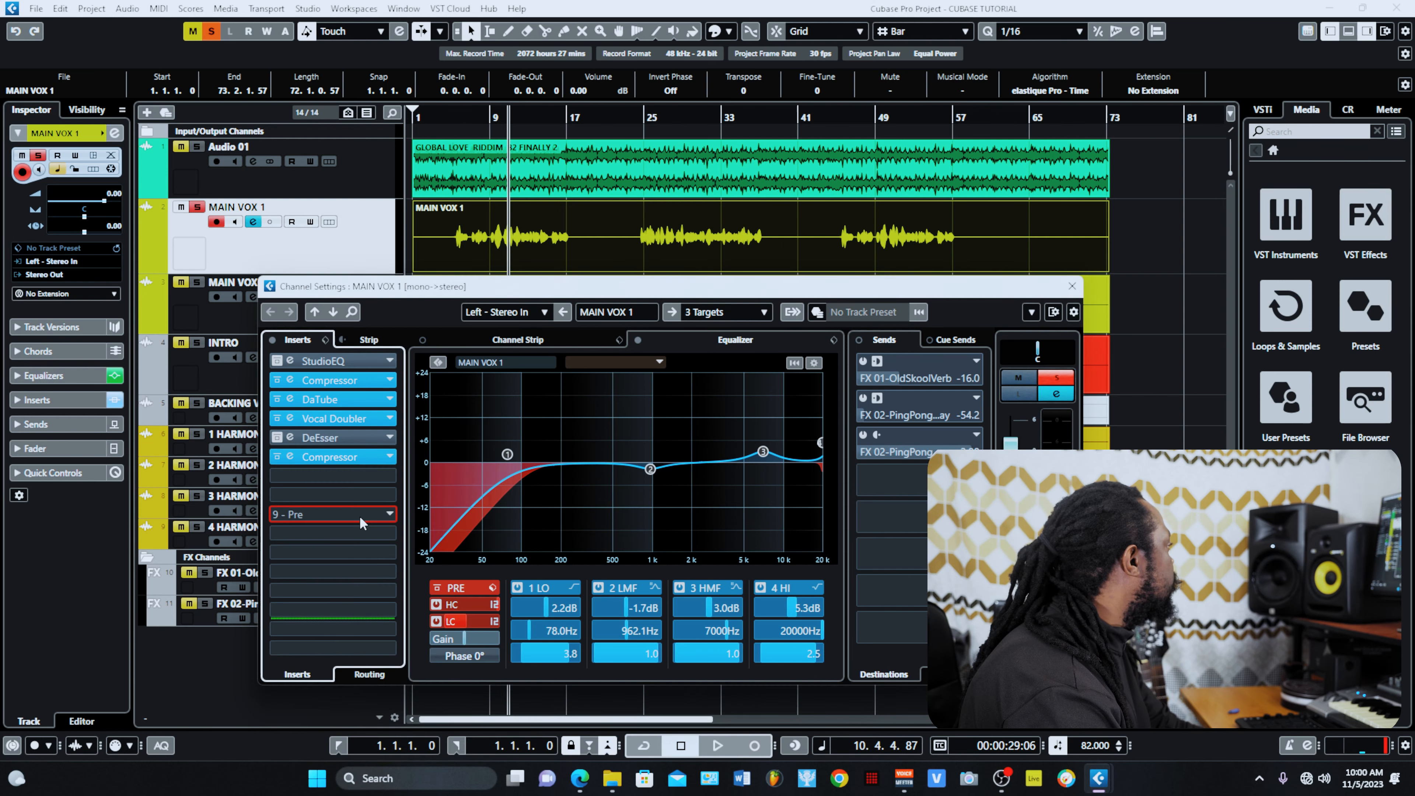
pyautogui.click(360, 515)
pyautogui.click(367, 457)
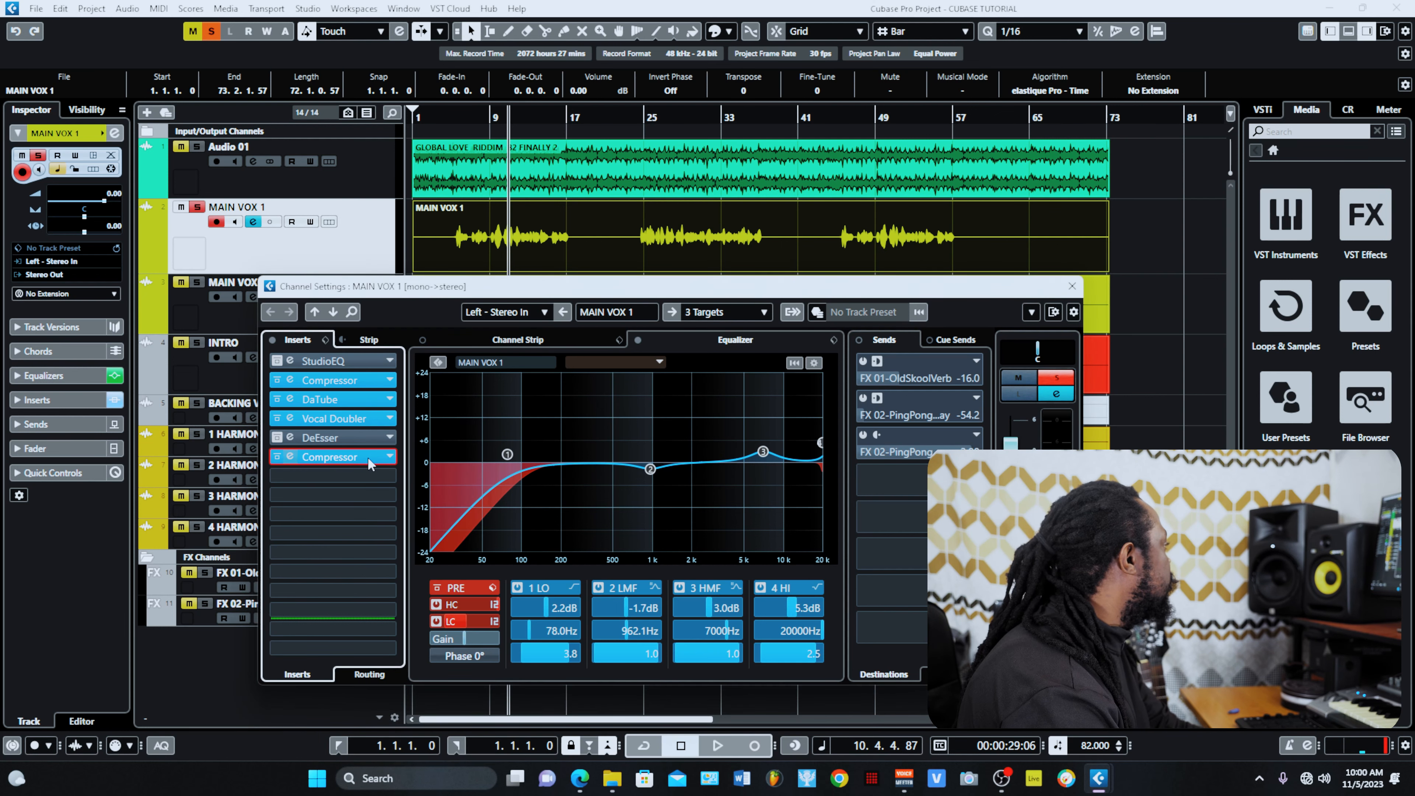
pyautogui.click(367, 457)
pyautogui.click(900, 189)
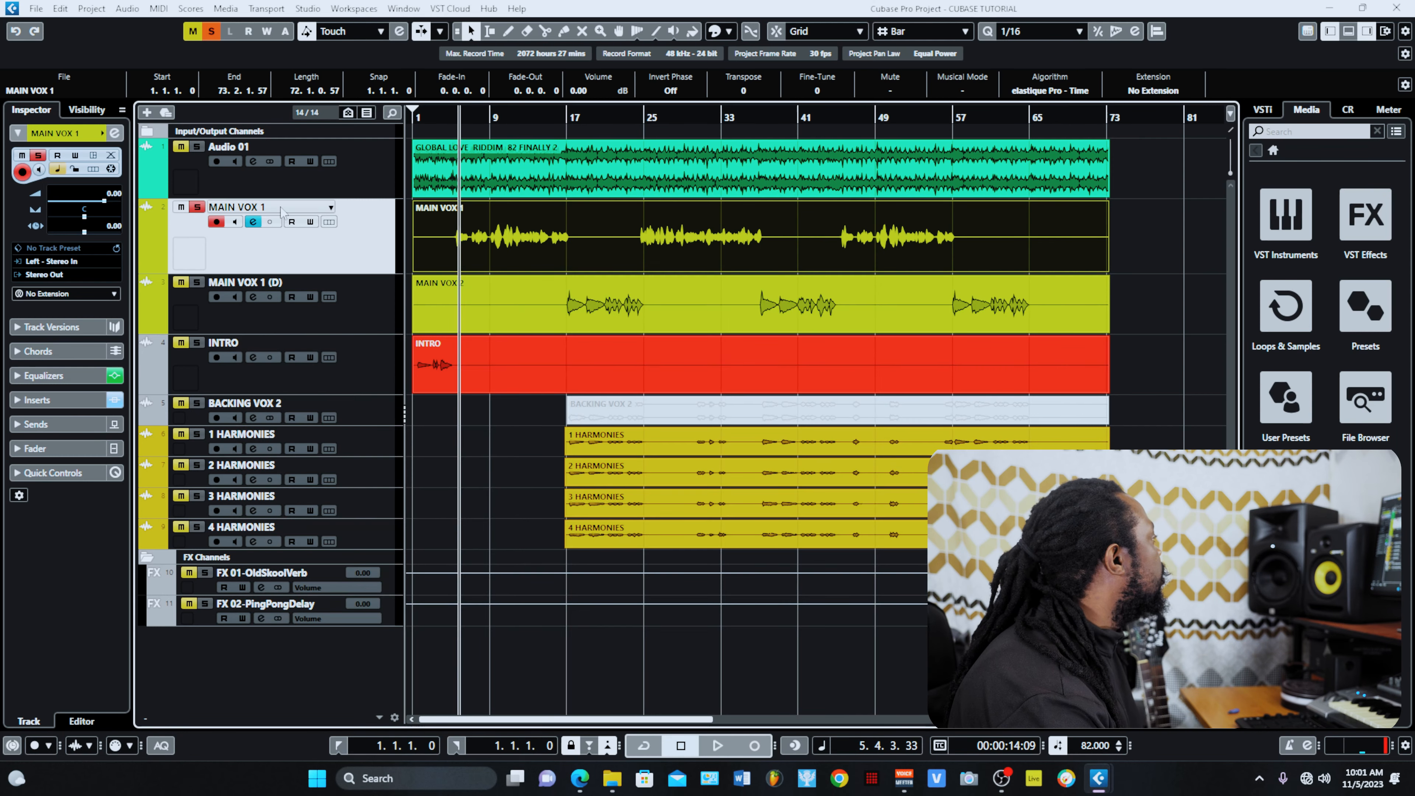
# Open MAIN VOX 1's DeEsser insert and set its release to 305 ms and reduction to 0.0 during playback
pyautogui.click(253, 222)
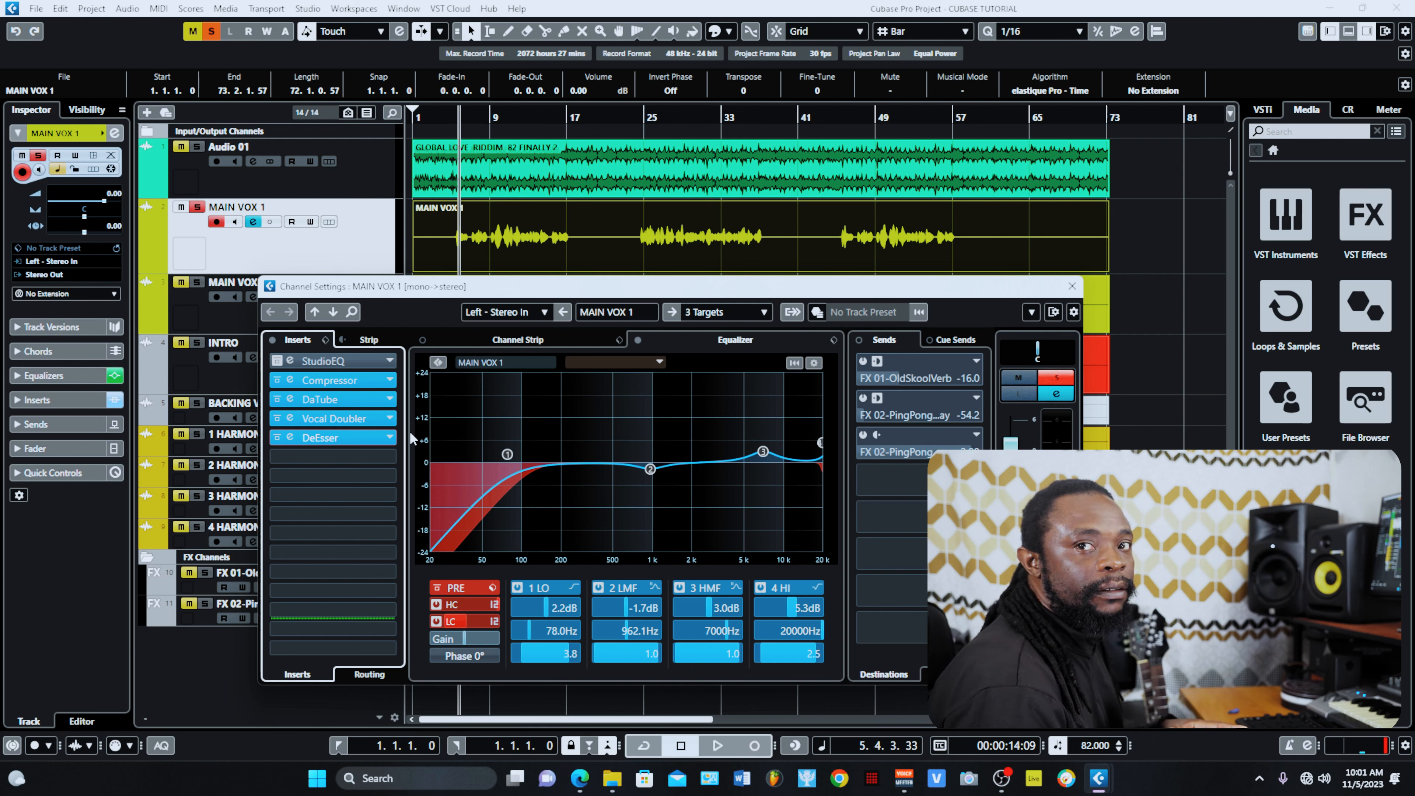
pyautogui.click(320, 438)
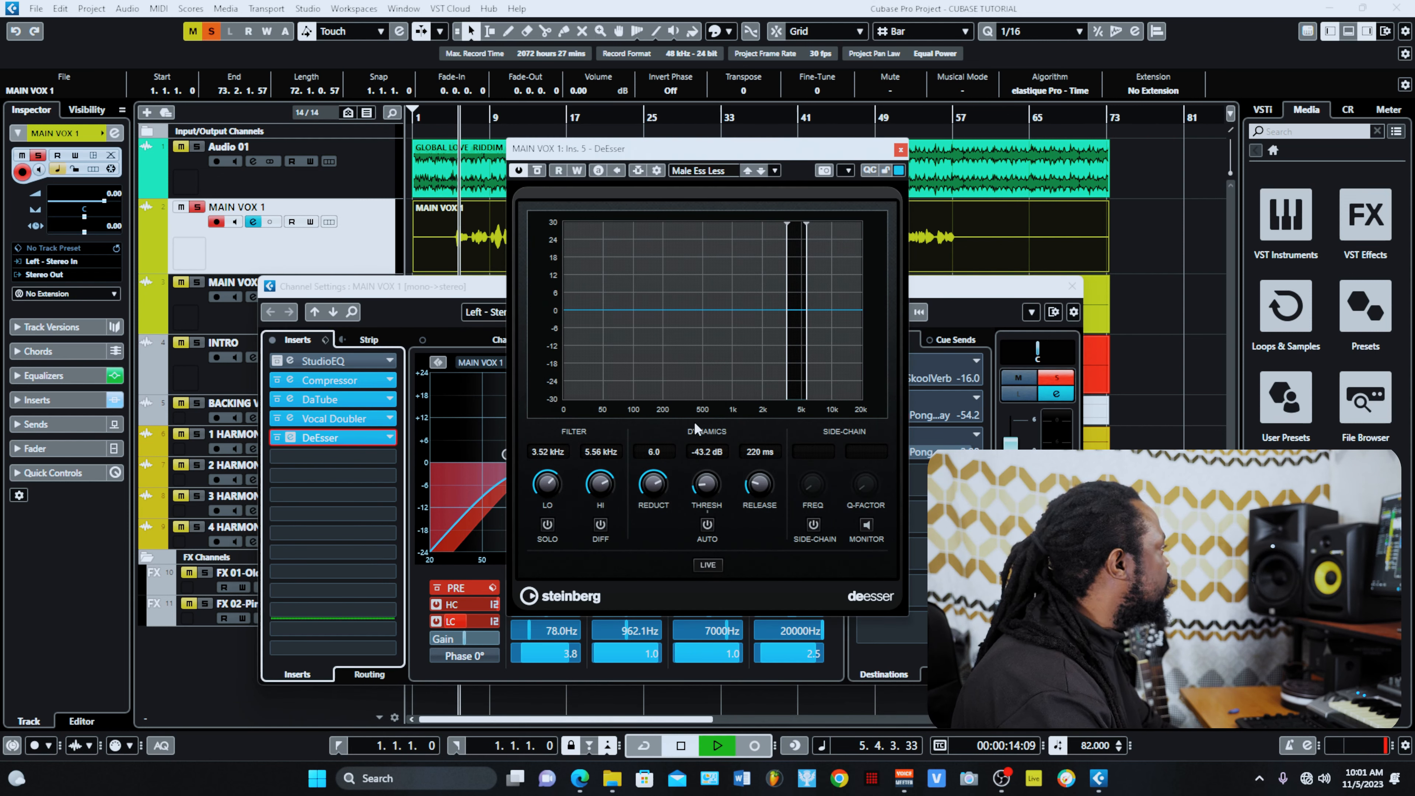
pyautogui.press('space')
pyautogui.moveTo(759, 488); pyautogui.dragTo(766, 480)
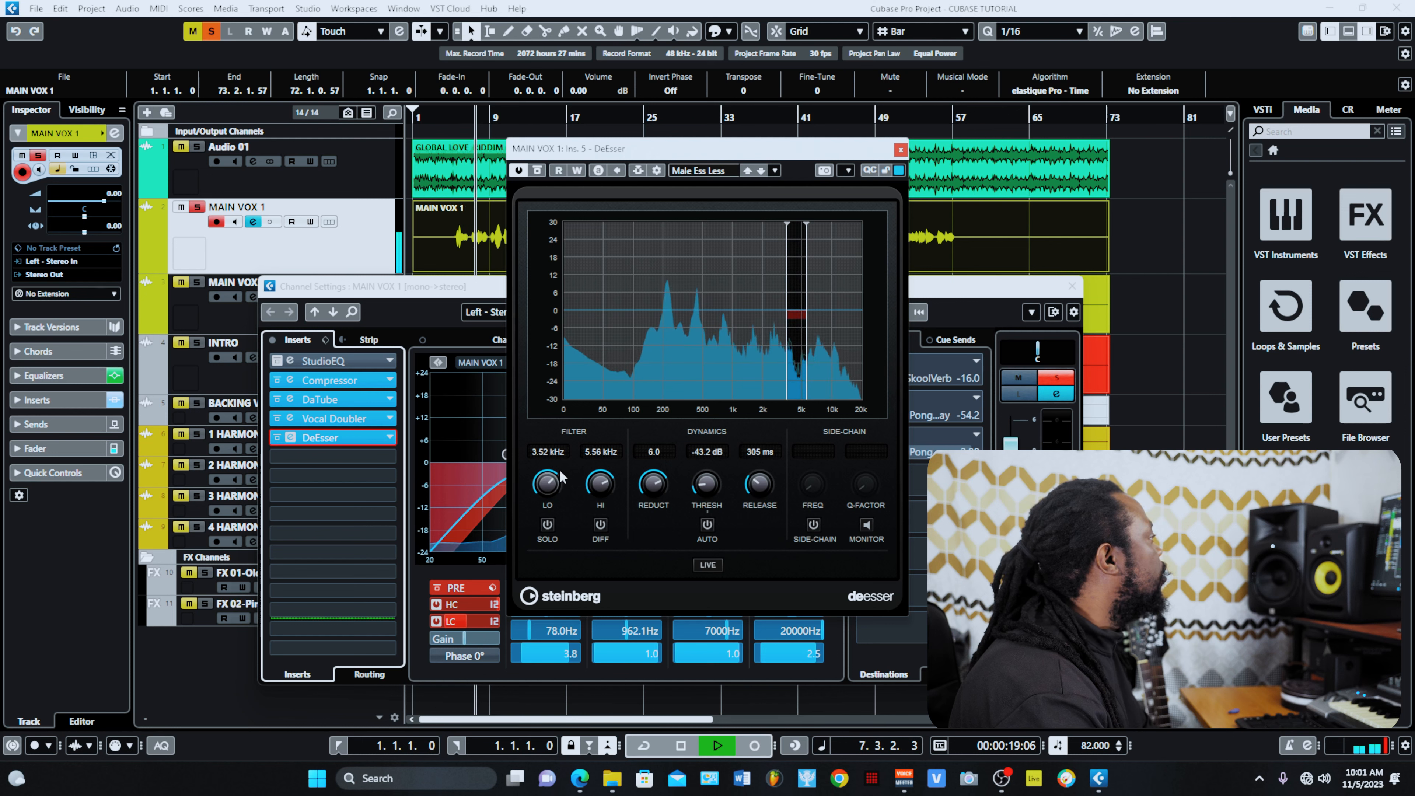
pyautogui.moveTo(654, 494); pyautogui.dragTo(656, 592)
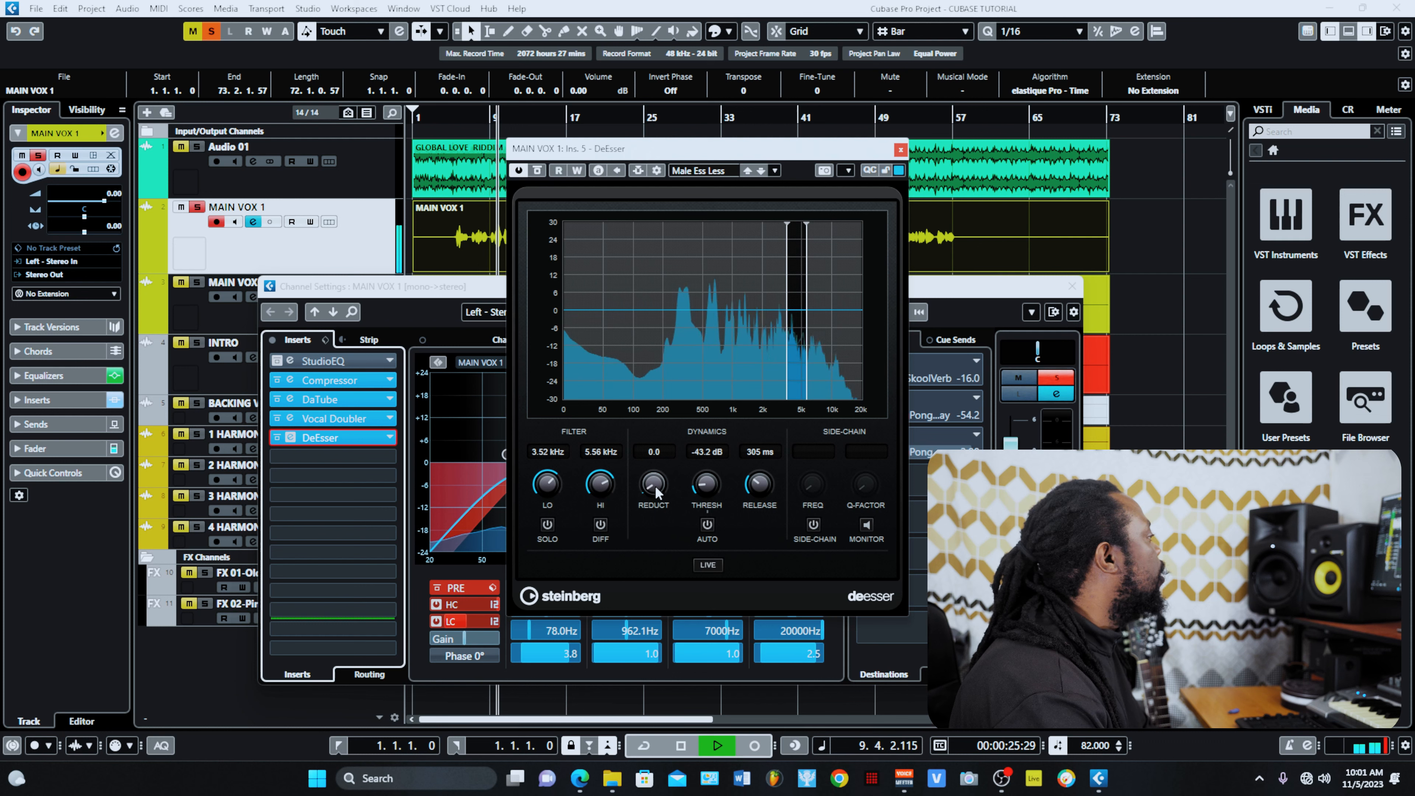
# Enable DeEsser's side-chain, set its frequency to 16.75 kHz and Q-factor to 10.0, and toggle side-chain monitoring while listening
pyautogui.click(813, 524)
pyautogui.press('space')
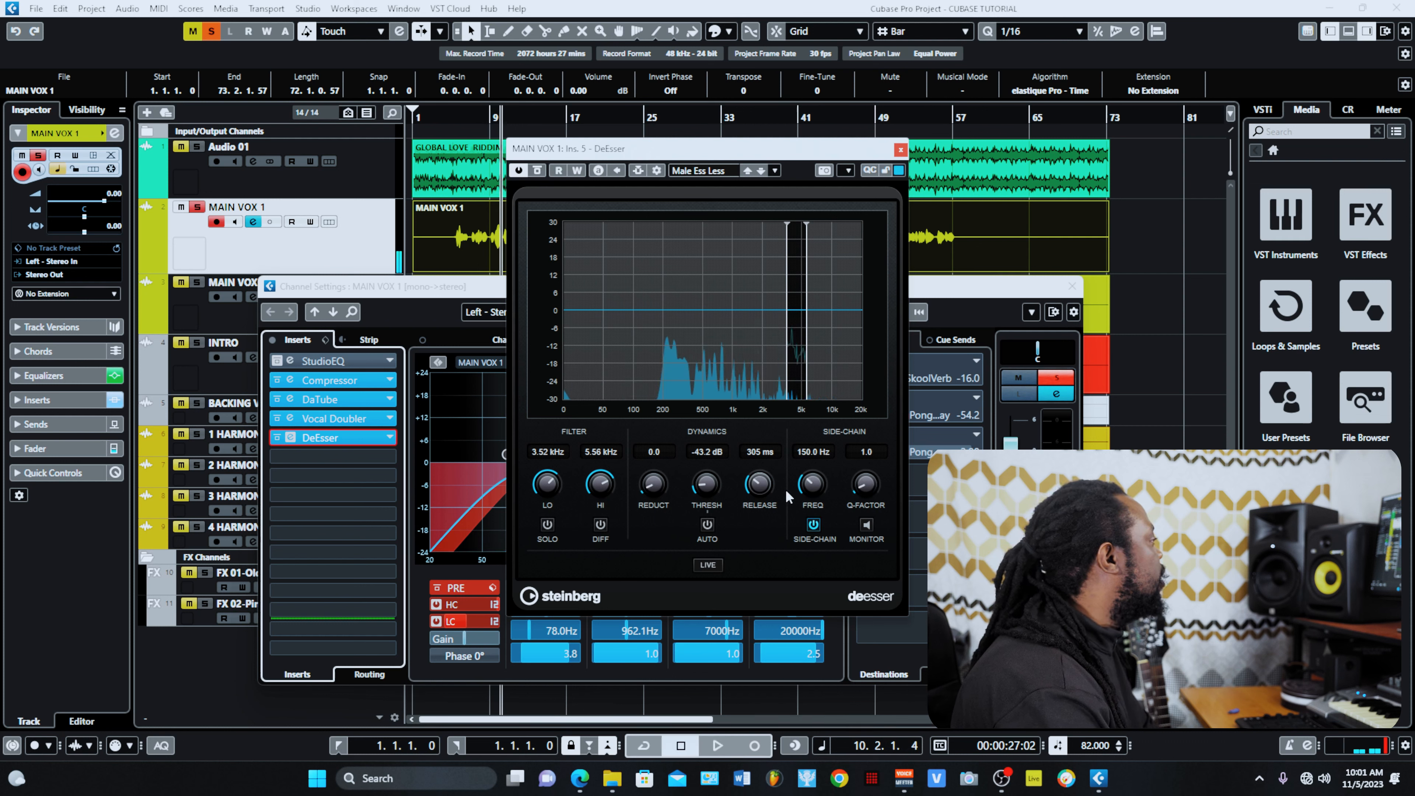
pyautogui.press('space')
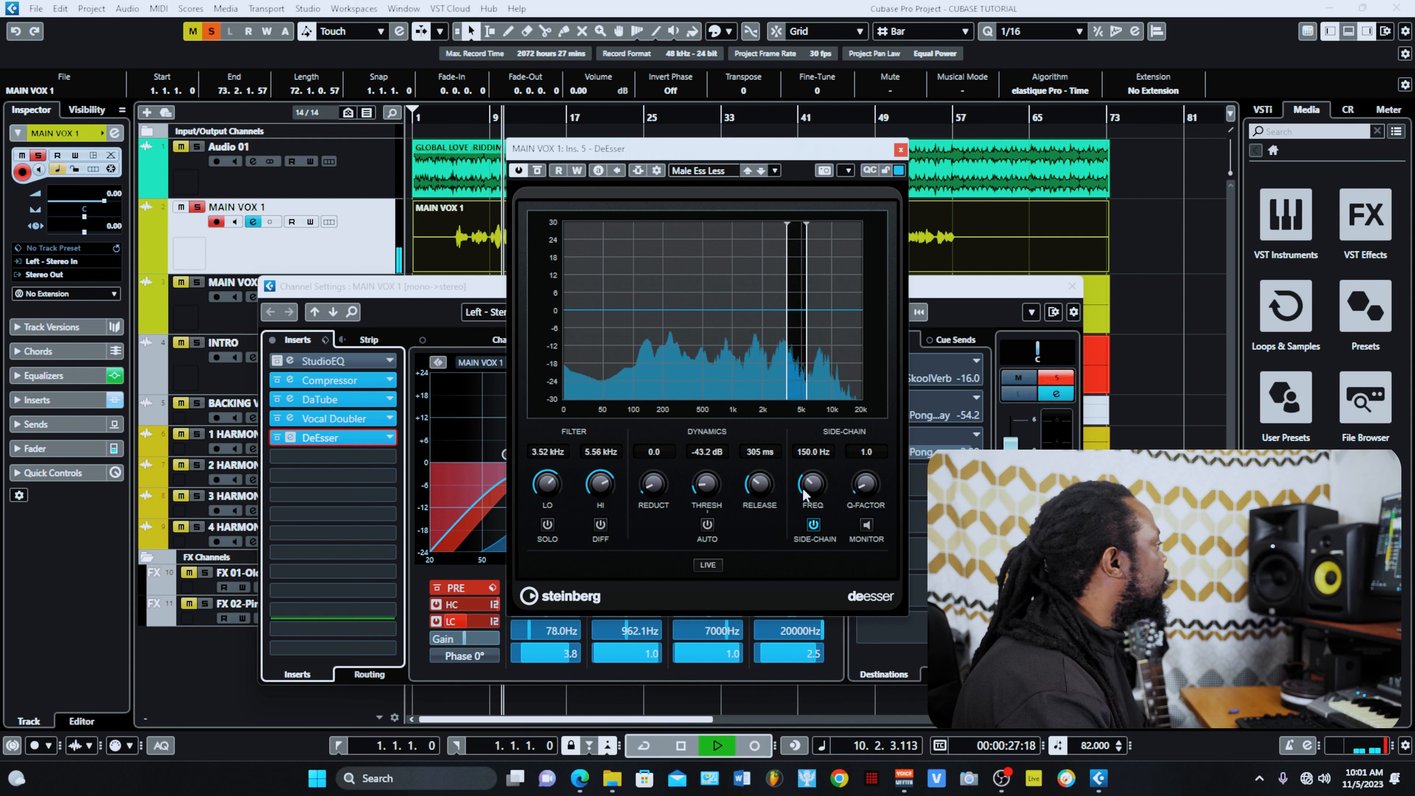
pyautogui.moveTo(804, 492); pyautogui.dragTo(838, 376)
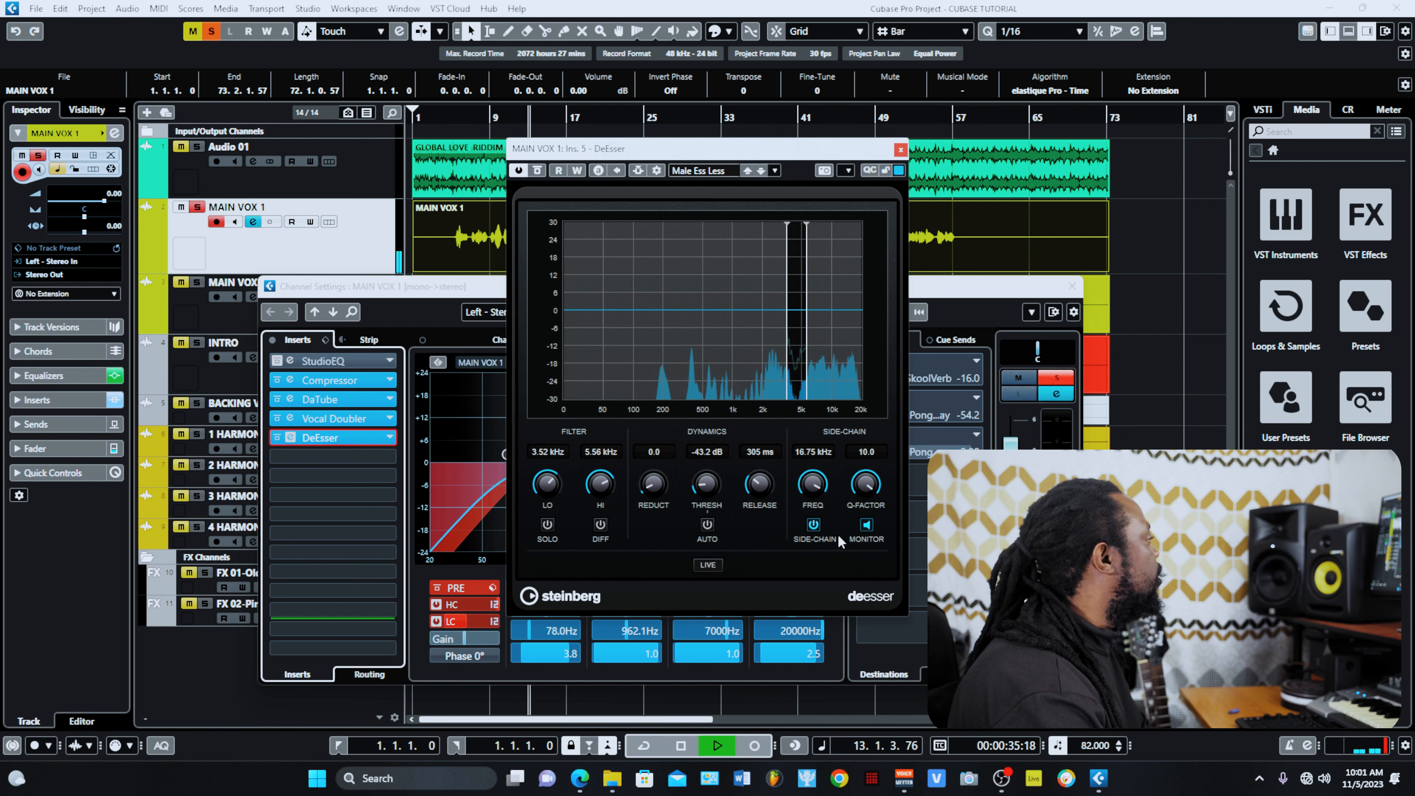
pyautogui.click(867, 527)
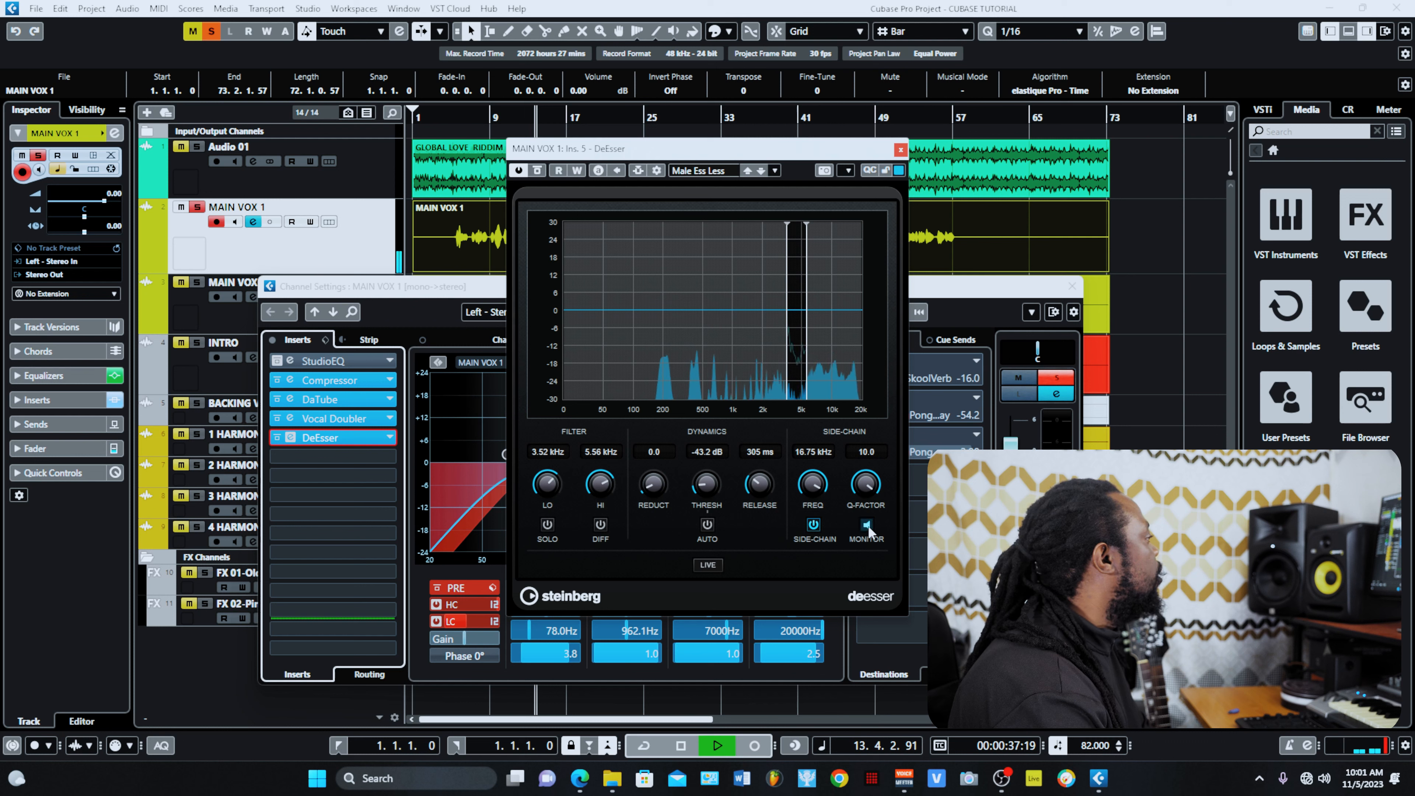
pyautogui.click(867, 526)
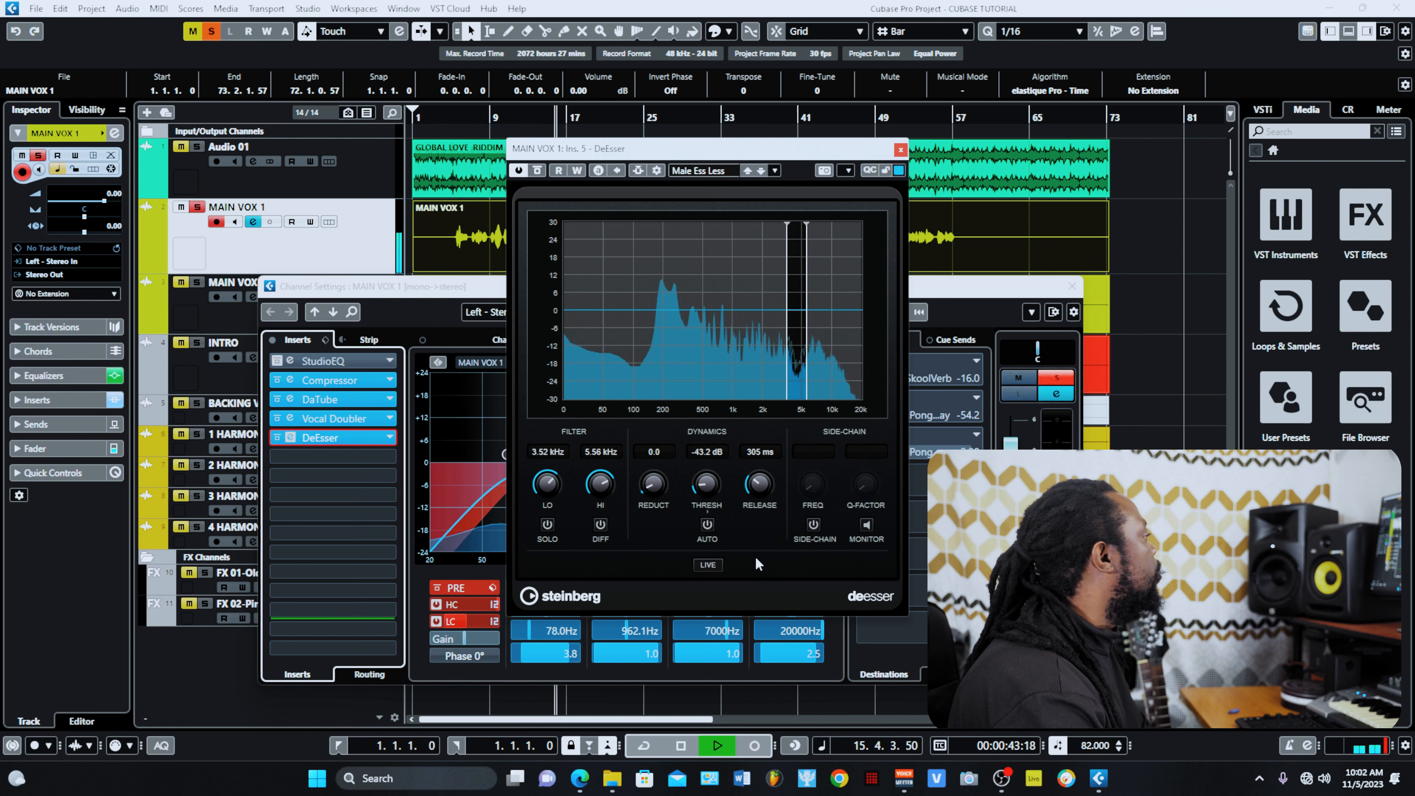
# Set DeEsser's side-chain frequency to 414.3 Hz, stop playback, return to about bar 6 and close the DeEsser window
pyautogui.moveTo(811, 495); pyautogui.dragTo(814, 520)
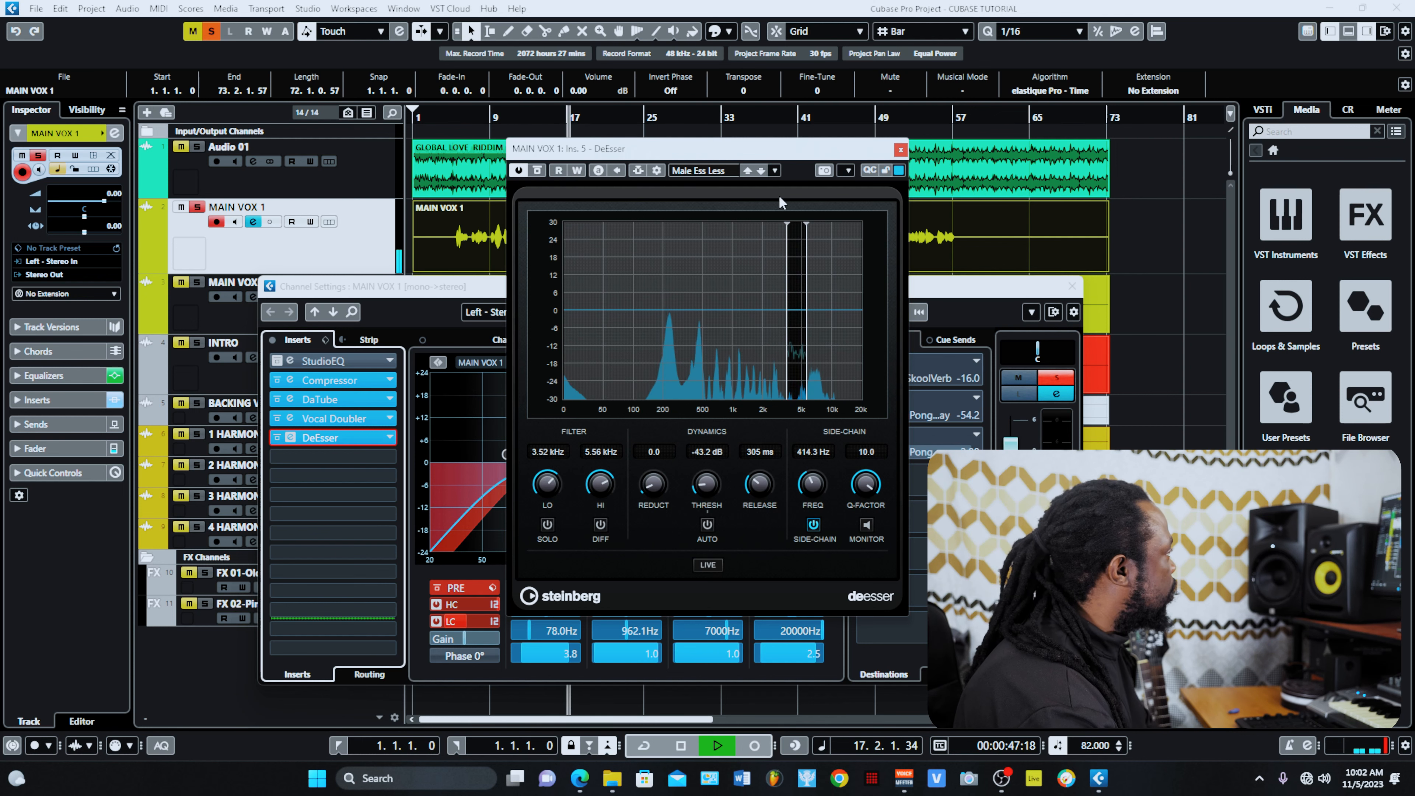
pyautogui.press('space')
pyautogui.click(470, 127)
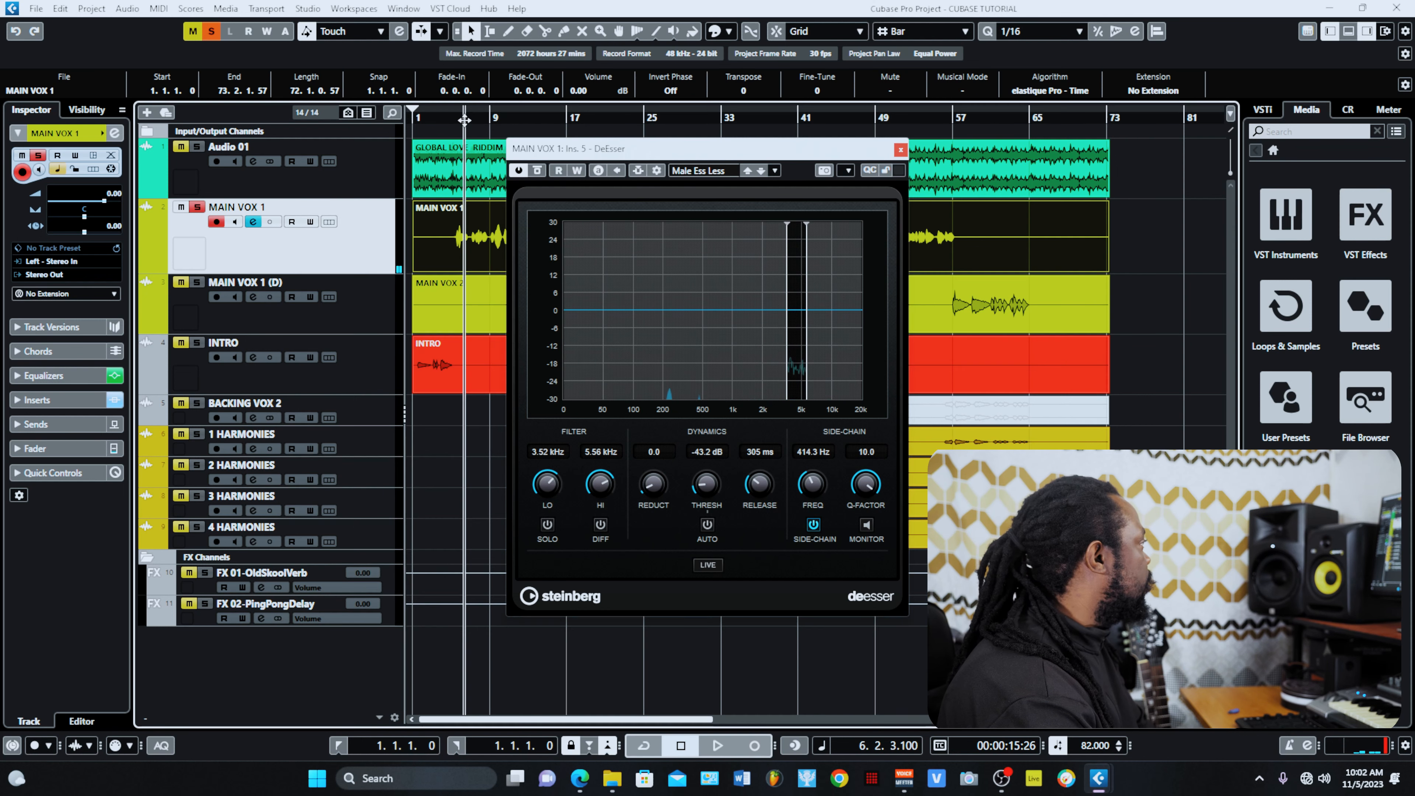
pyautogui.click(900, 150)
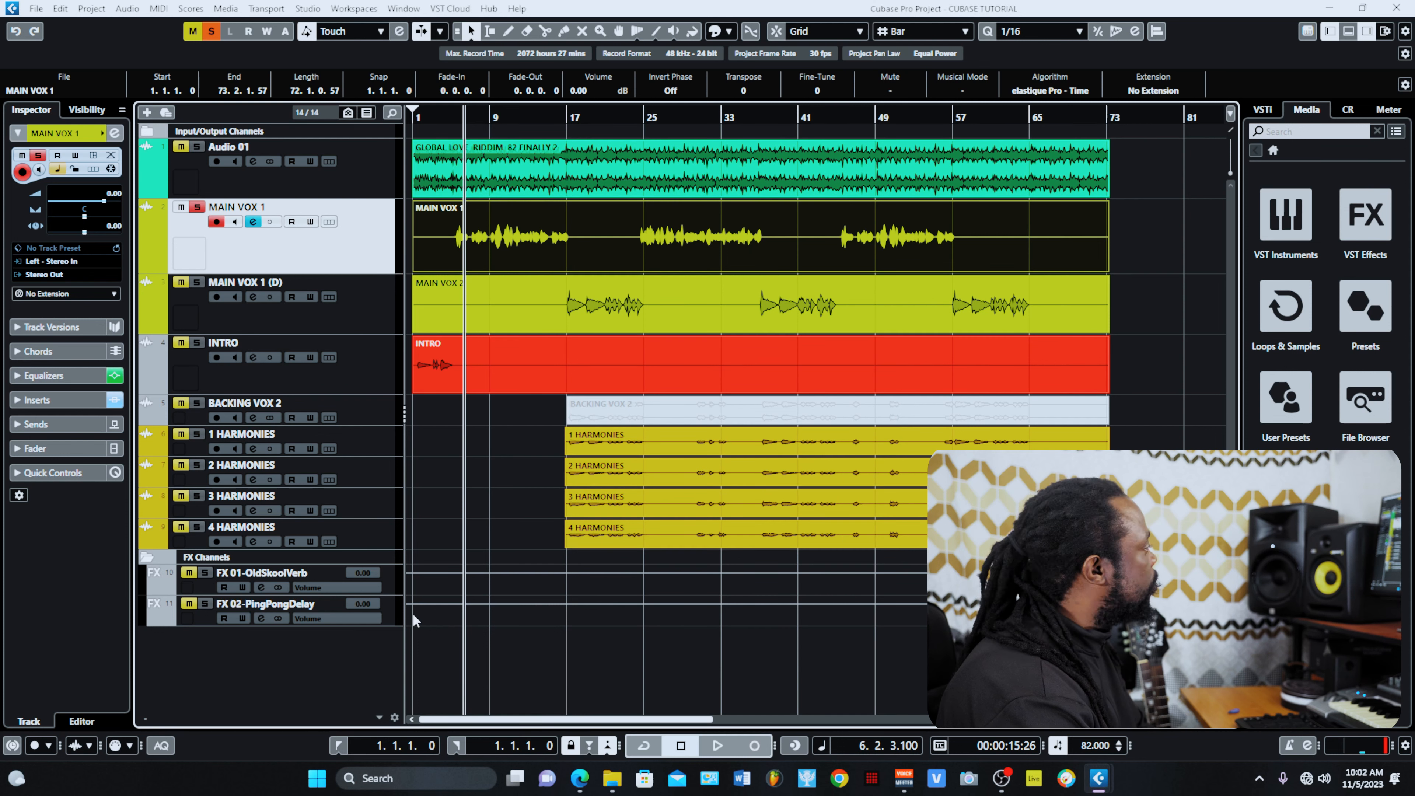
pyautogui.click(390, 580)
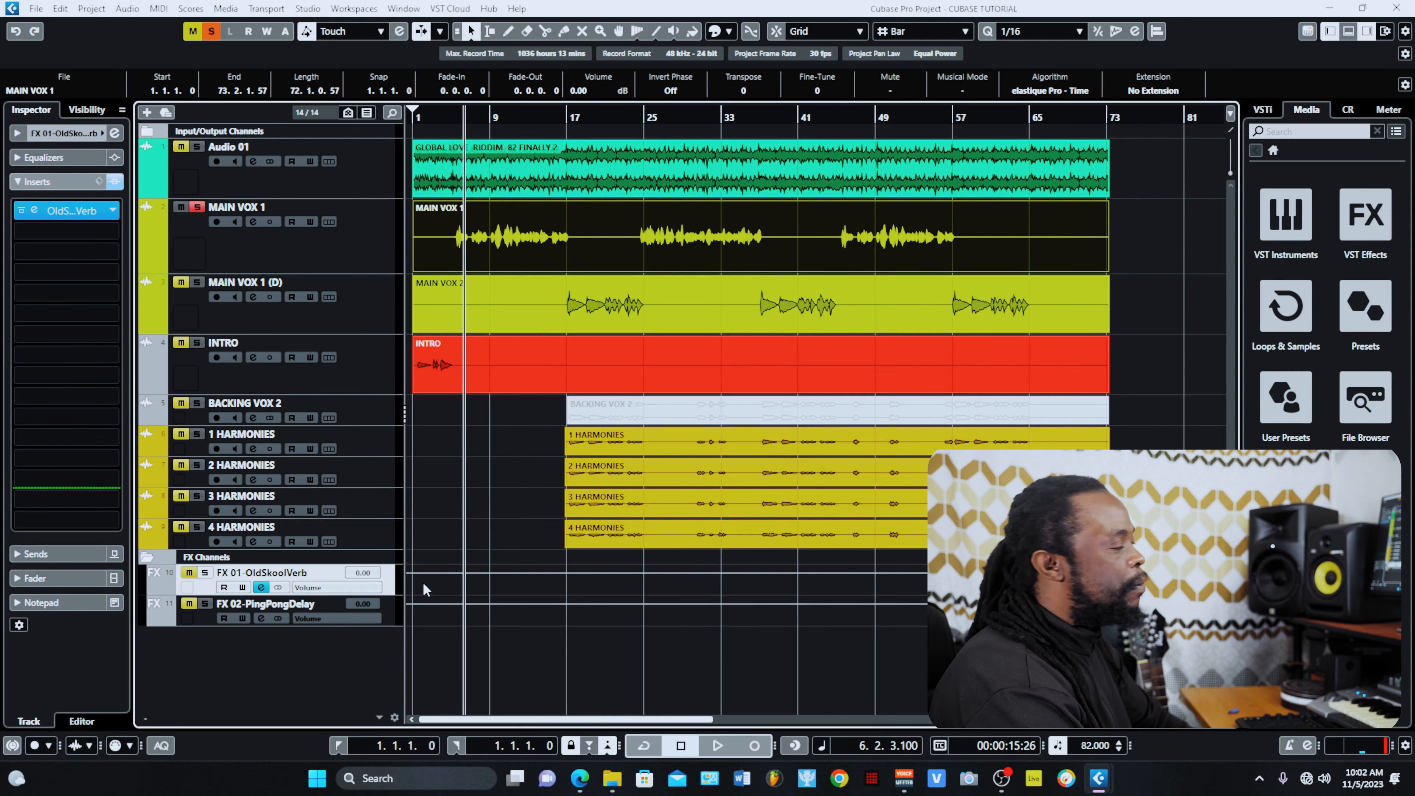
pyautogui.rightClick(334, 664)
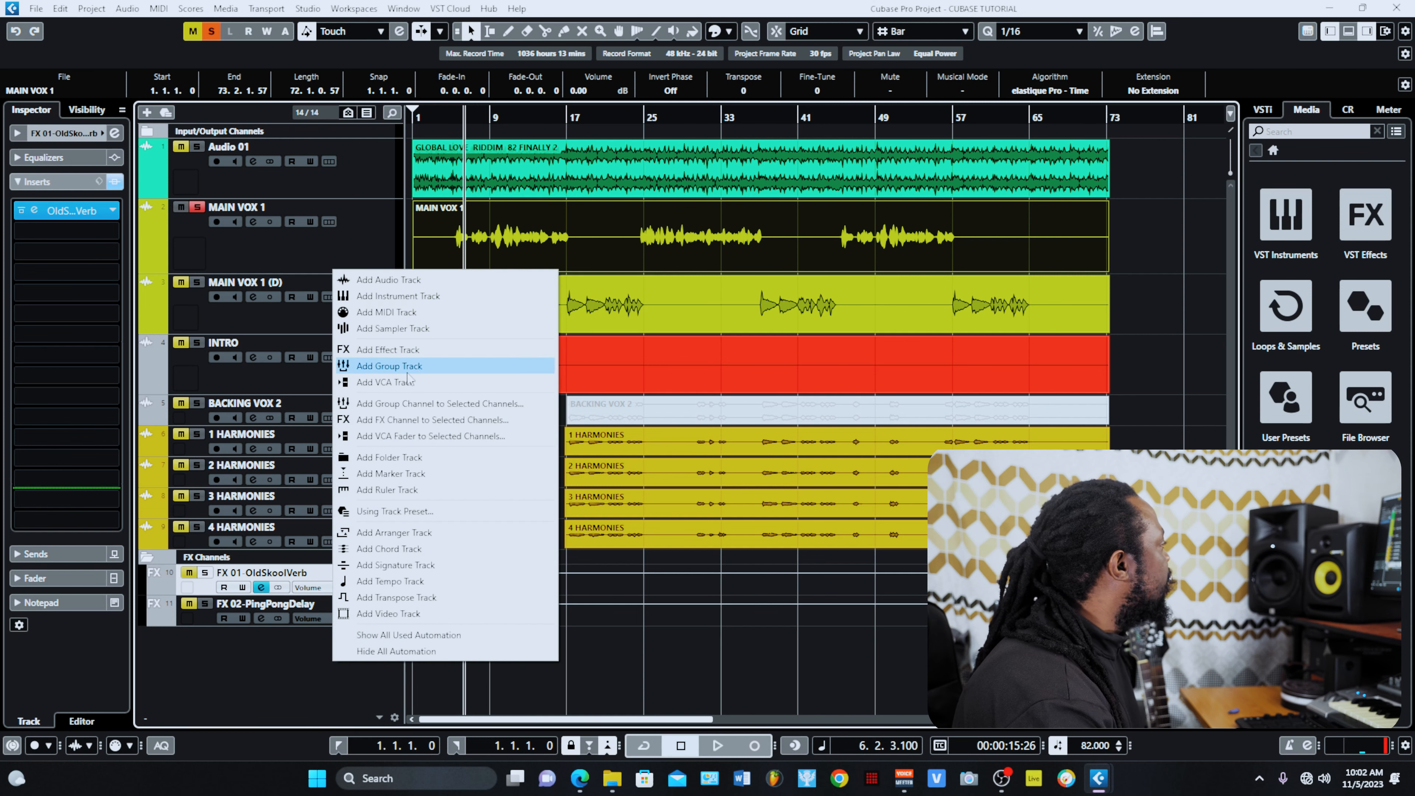
pyautogui.click(386, 420)
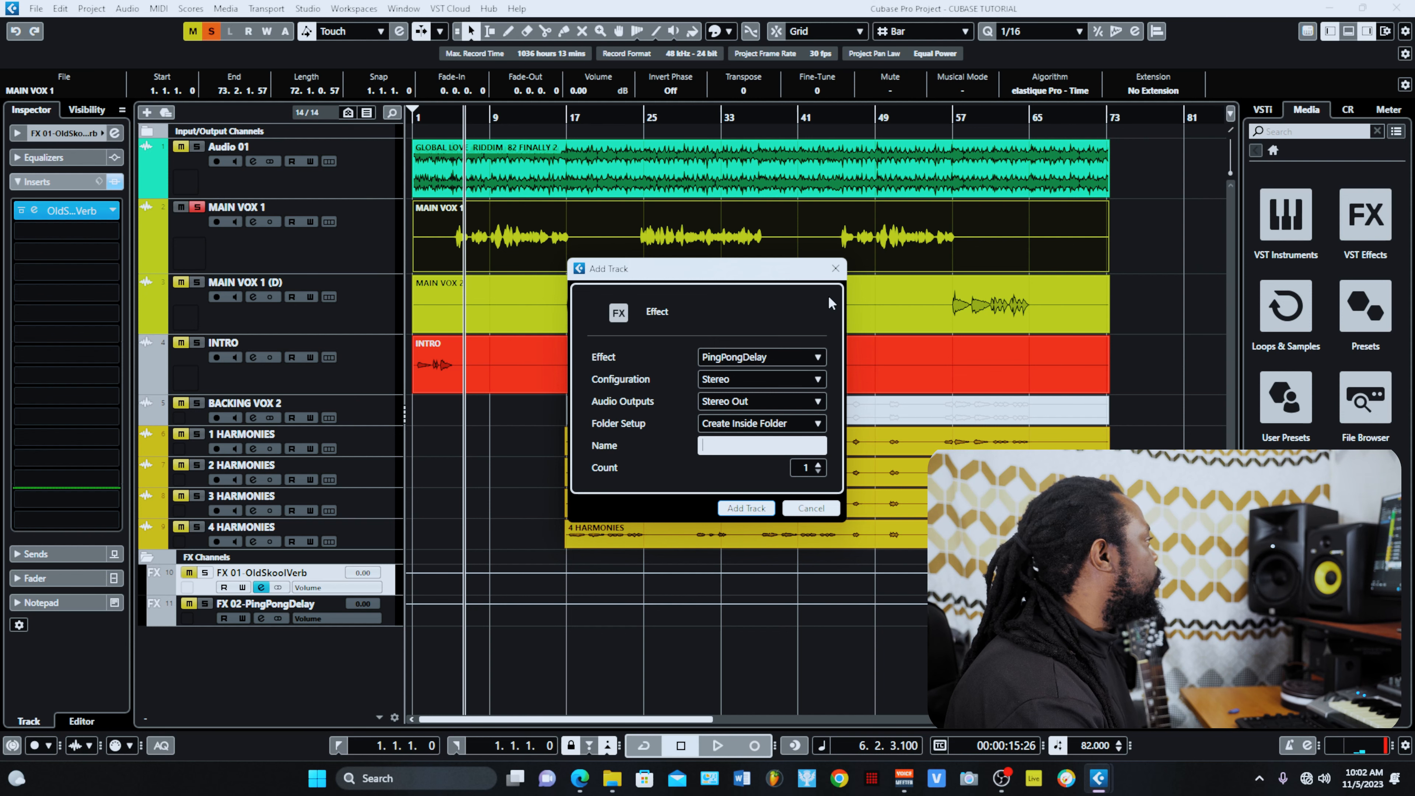
pyautogui.click(836, 268)
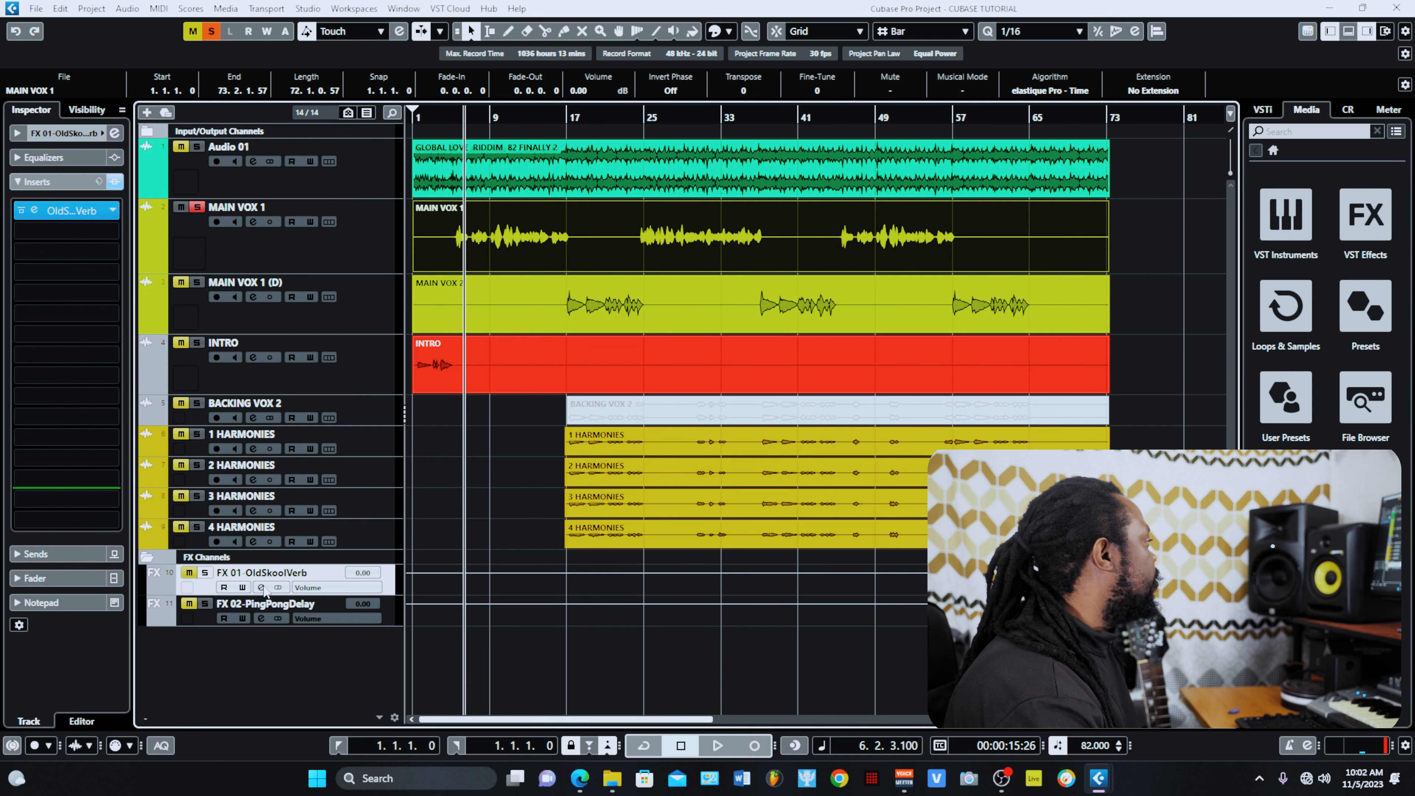
# Examine the OldSkoolVerb insert's settings on the FX 01 channel, then close its plug-in and channel windows
pyautogui.click(261, 587)
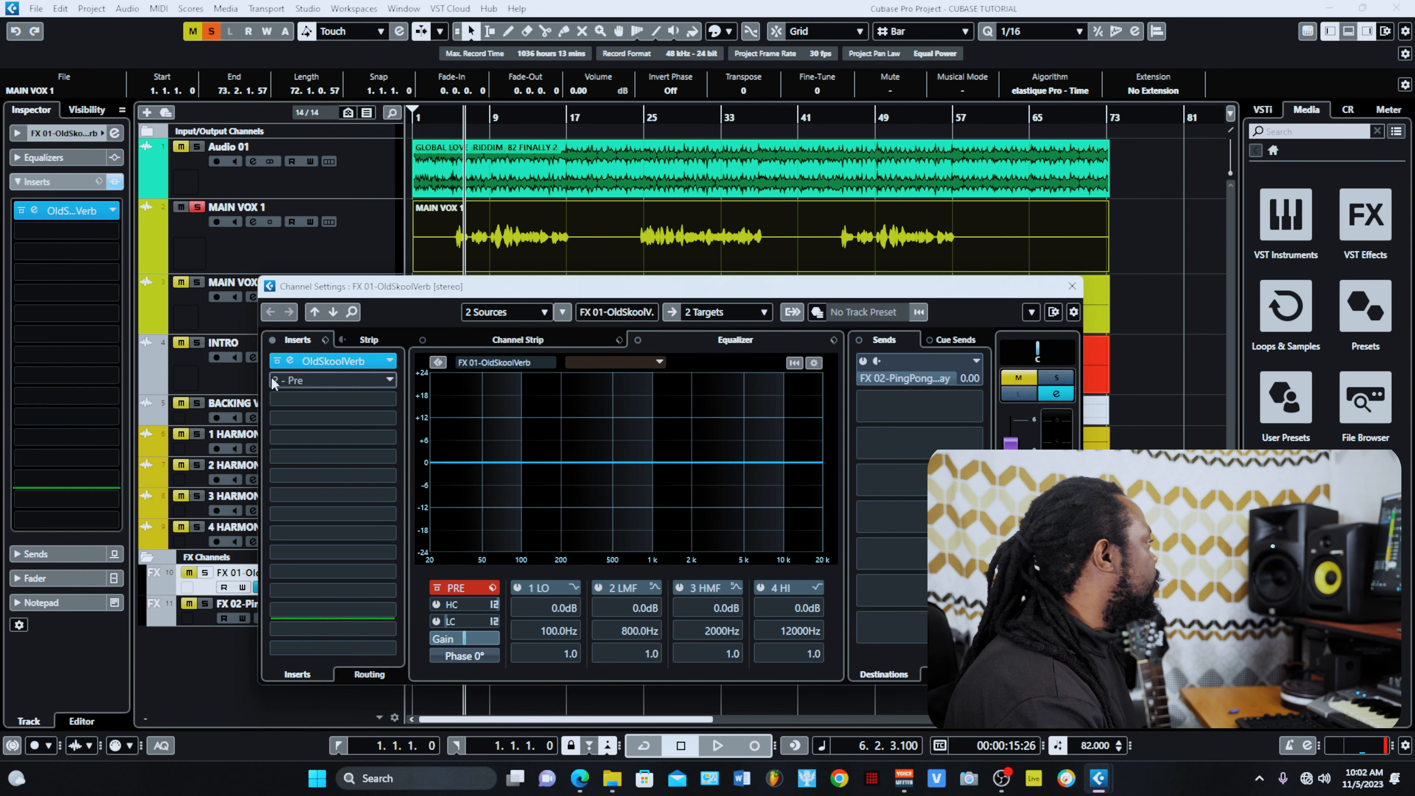
pyautogui.click(357, 361)
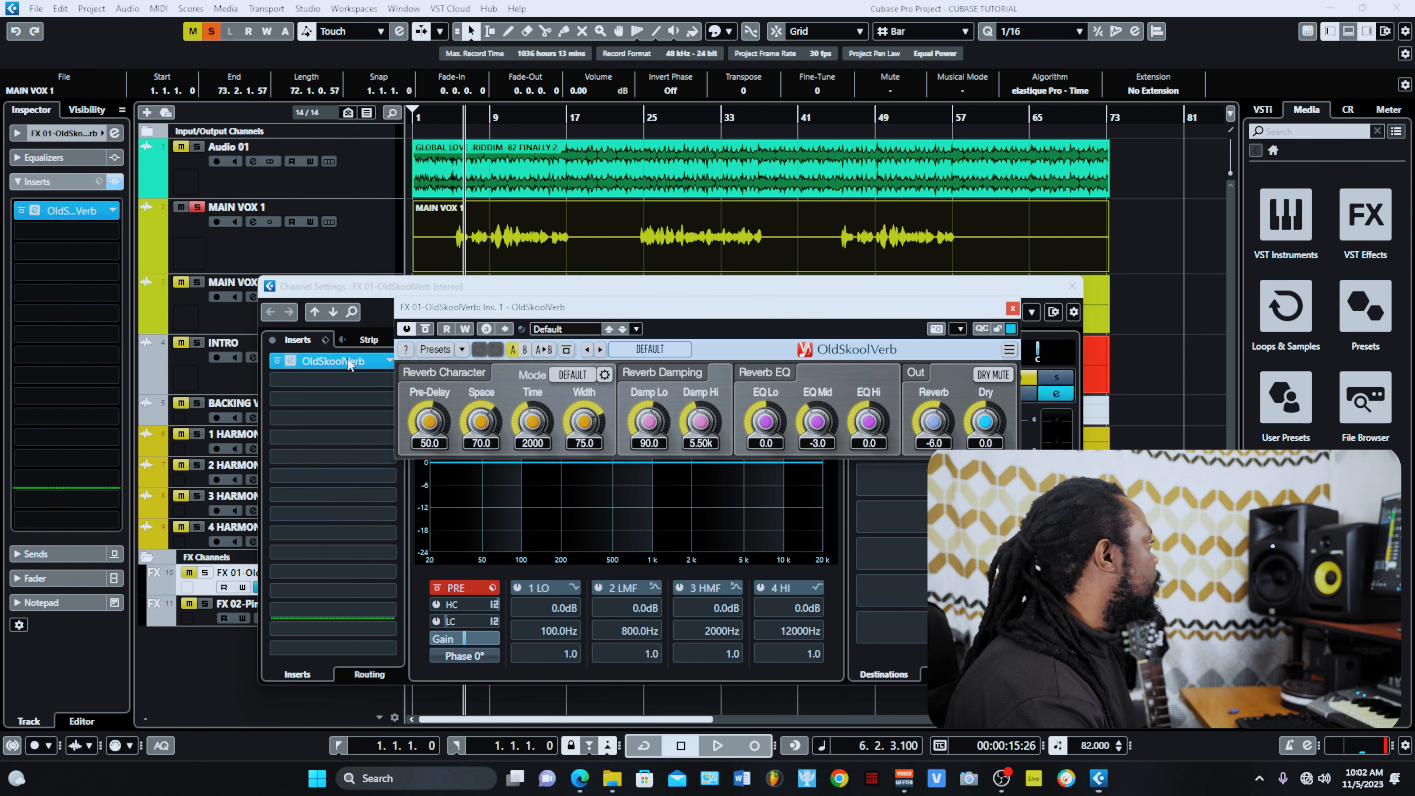
pyautogui.click(1012, 310)
pyautogui.click(1072, 286)
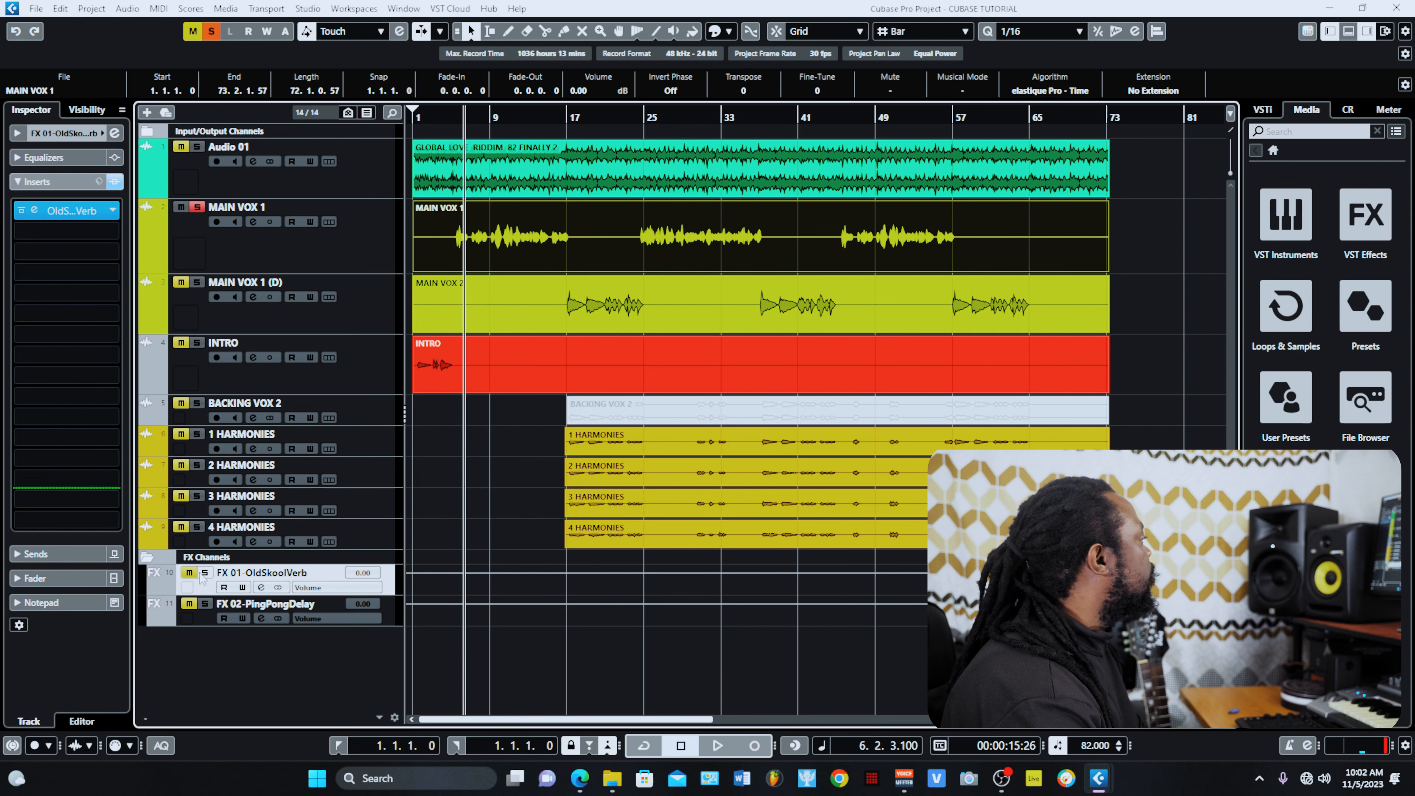
# Play the mix, open MAIN VOX 1's channel settings, enable its FX 01-OldSkoolVerb send and raise the level to about -3.24 dB
pyautogui.press('space')
pyautogui.click(260, 245)
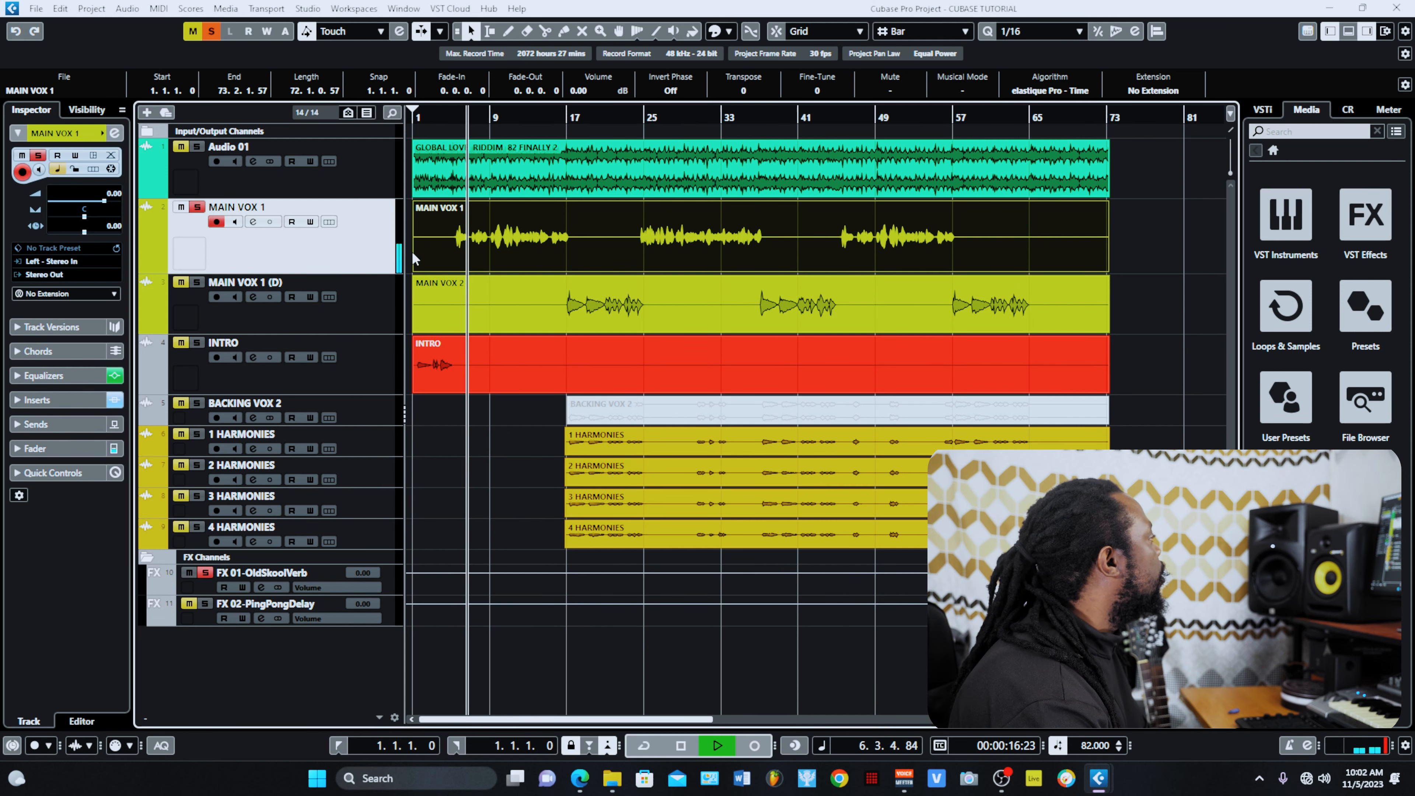
pyautogui.click(253, 222)
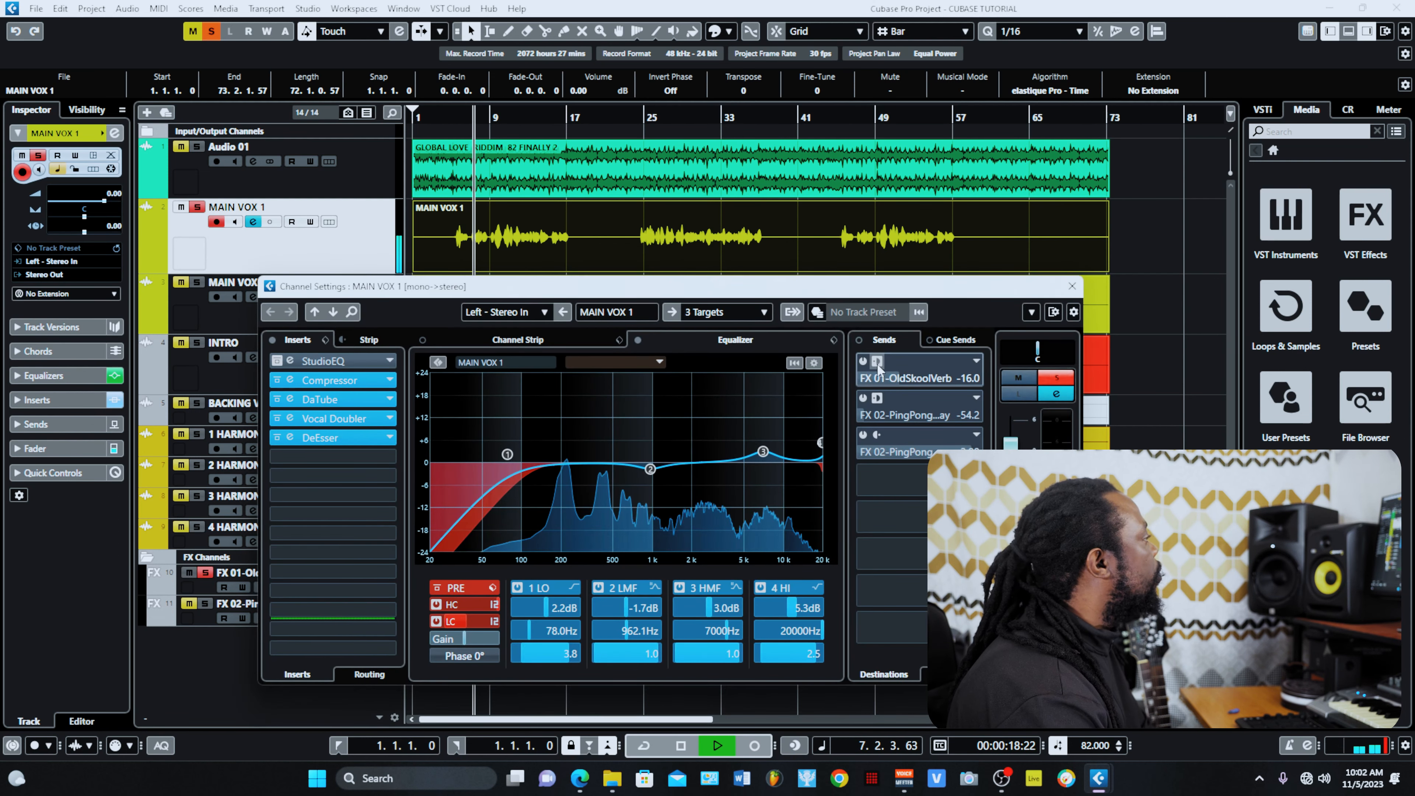
pyautogui.click(865, 368)
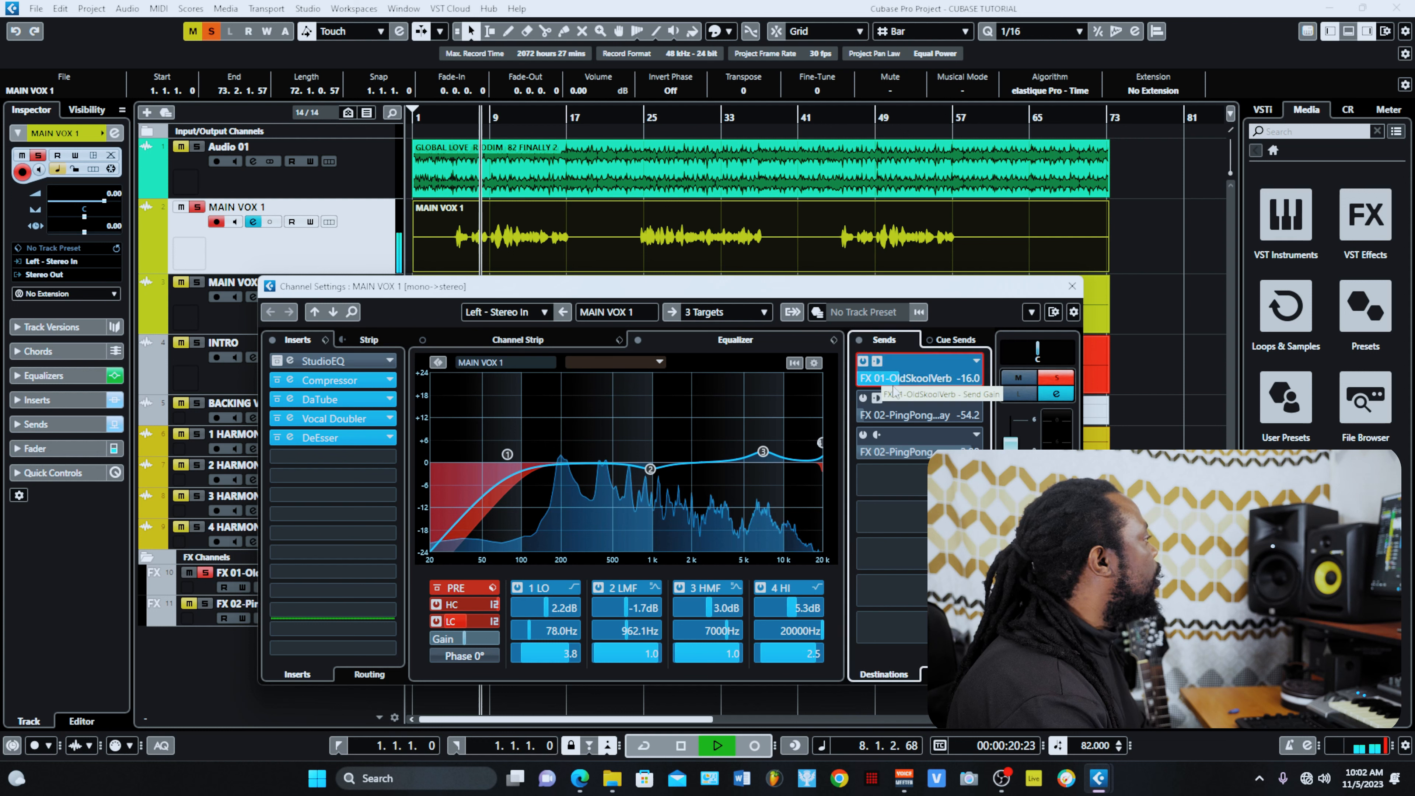
pyautogui.moveTo(901, 379); pyautogui.dragTo(940, 380)
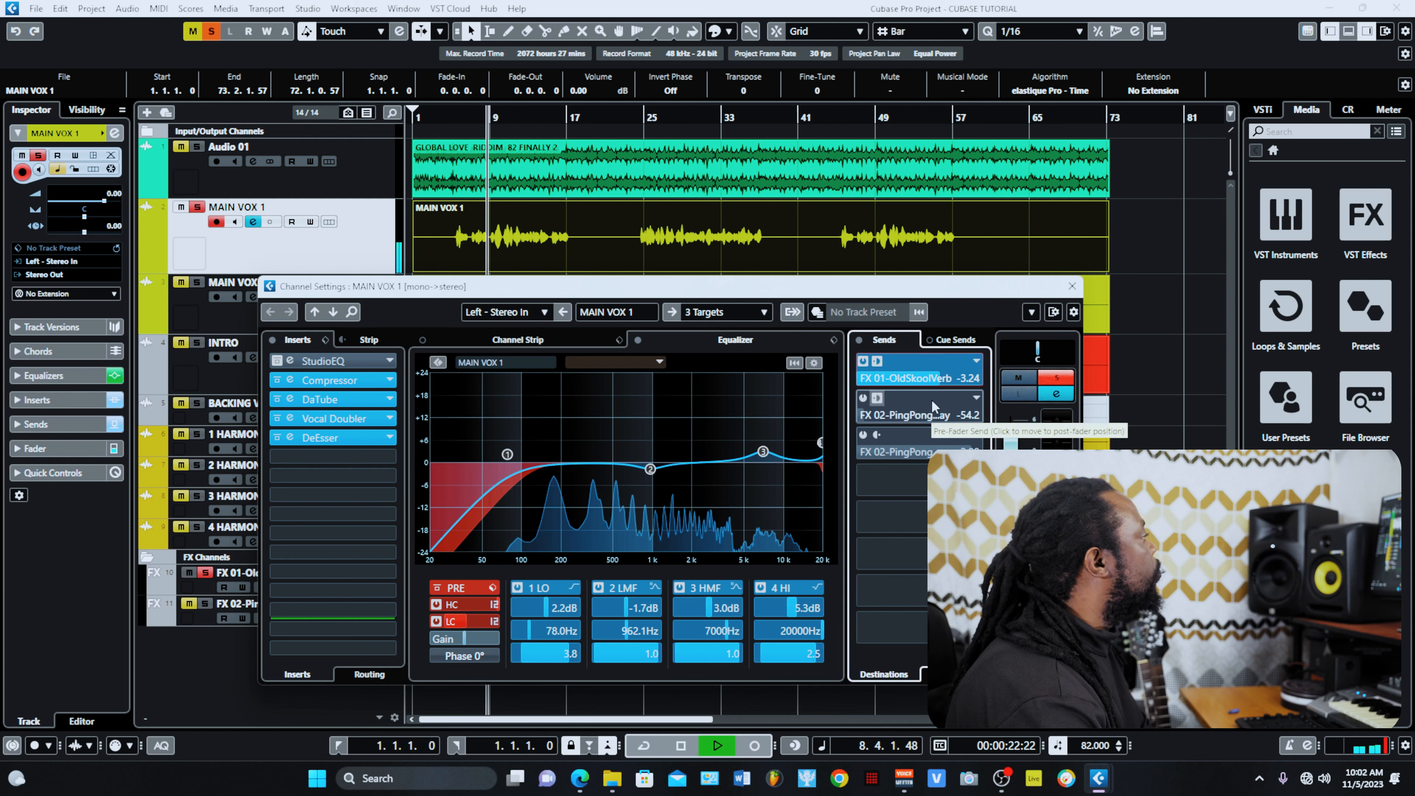
# Audition MAIN VOX 1's OldSkoolVerb send, stop playback and lower the send level to -28.5 dB
pyautogui.press('space')
pyautogui.press('space')
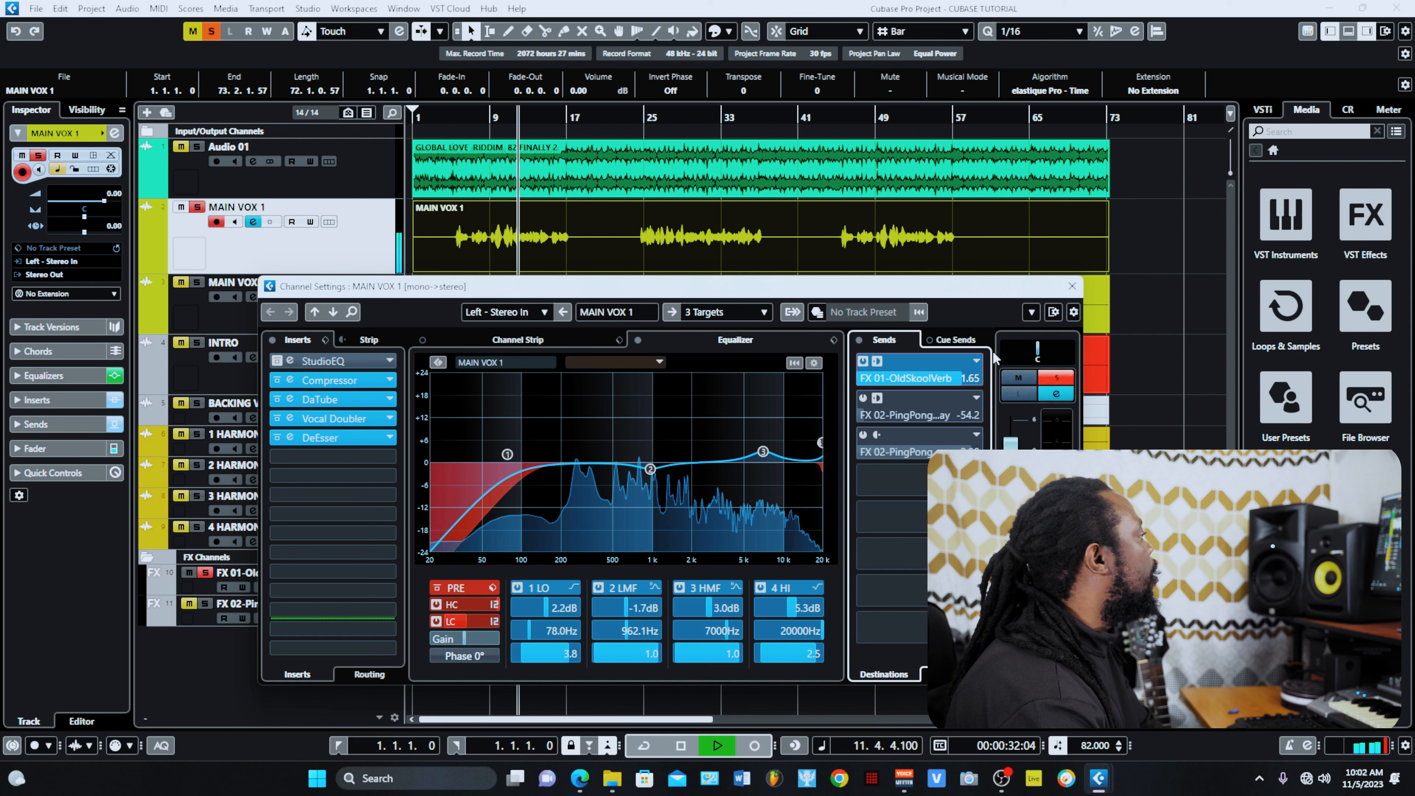
pyautogui.press('space')
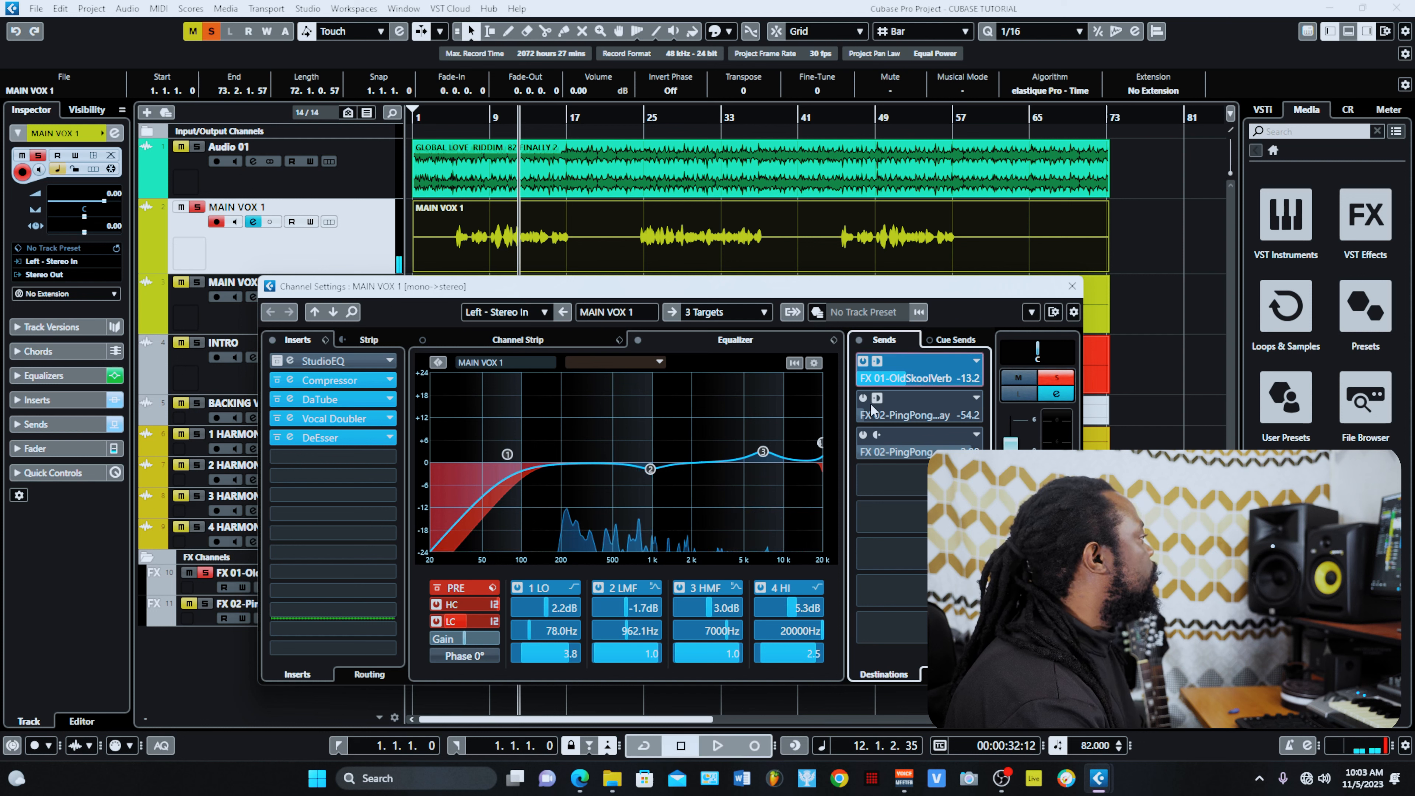
pyautogui.moveTo(946, 383); pyautogui.dragTo(853, 425)
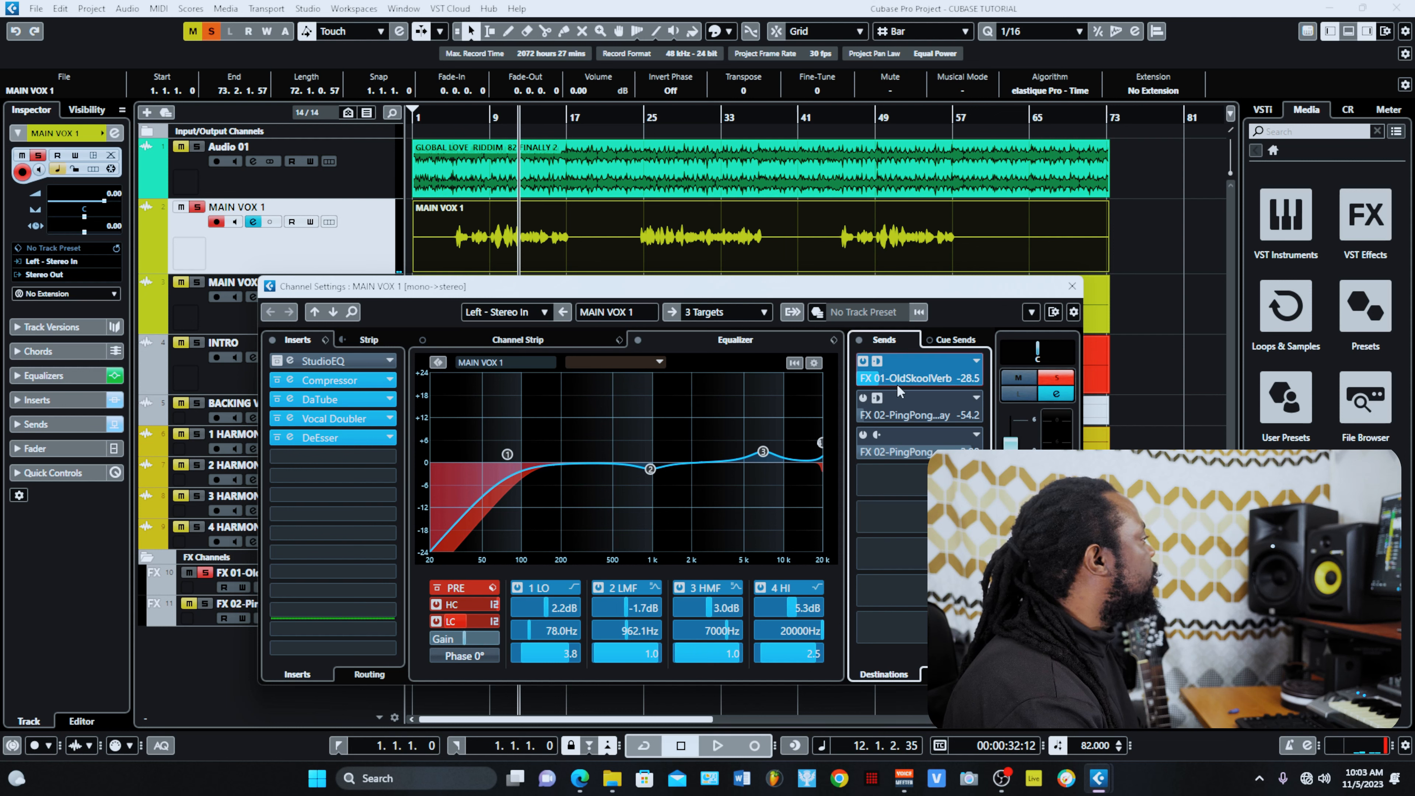
pyautogui.click(978, 363)
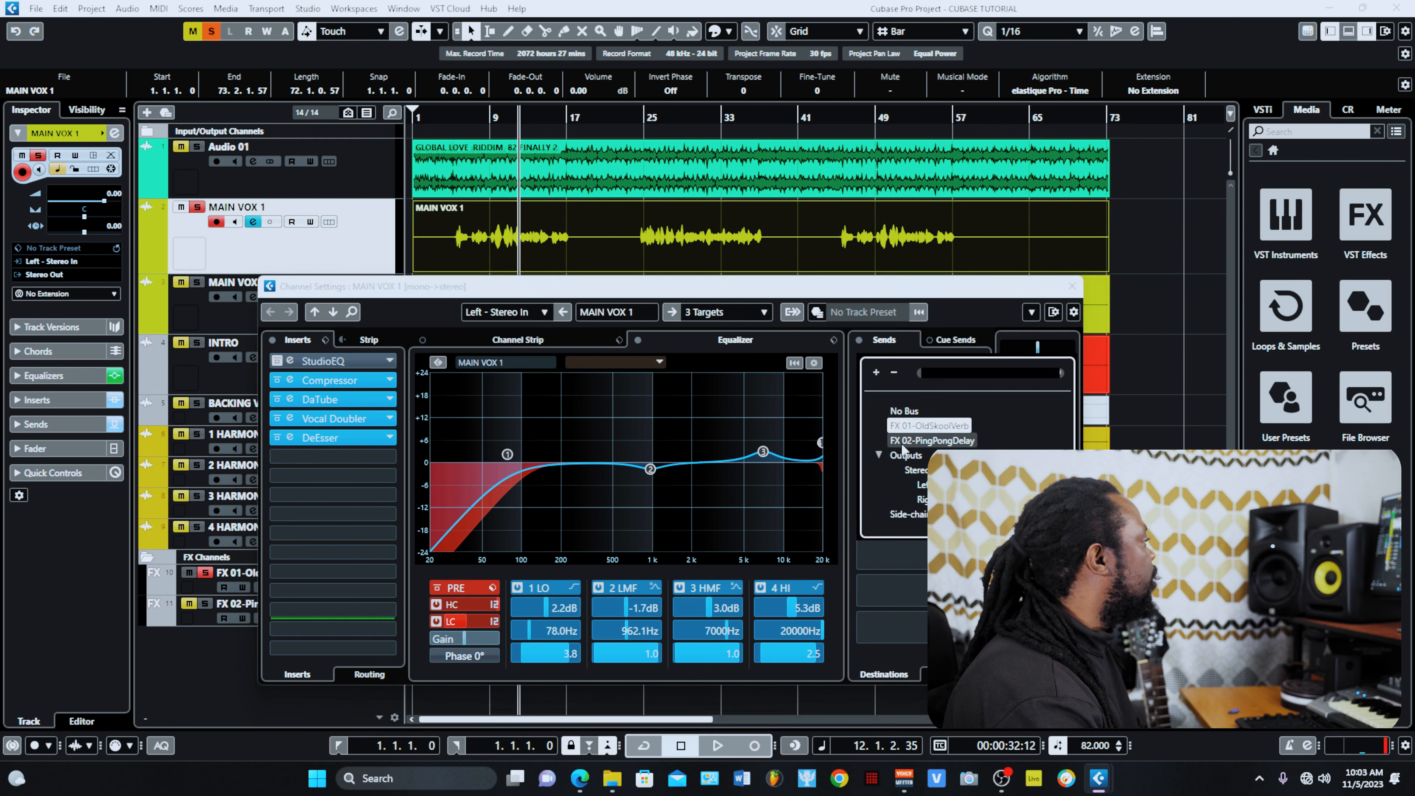
pyautogui.click(921, 442)
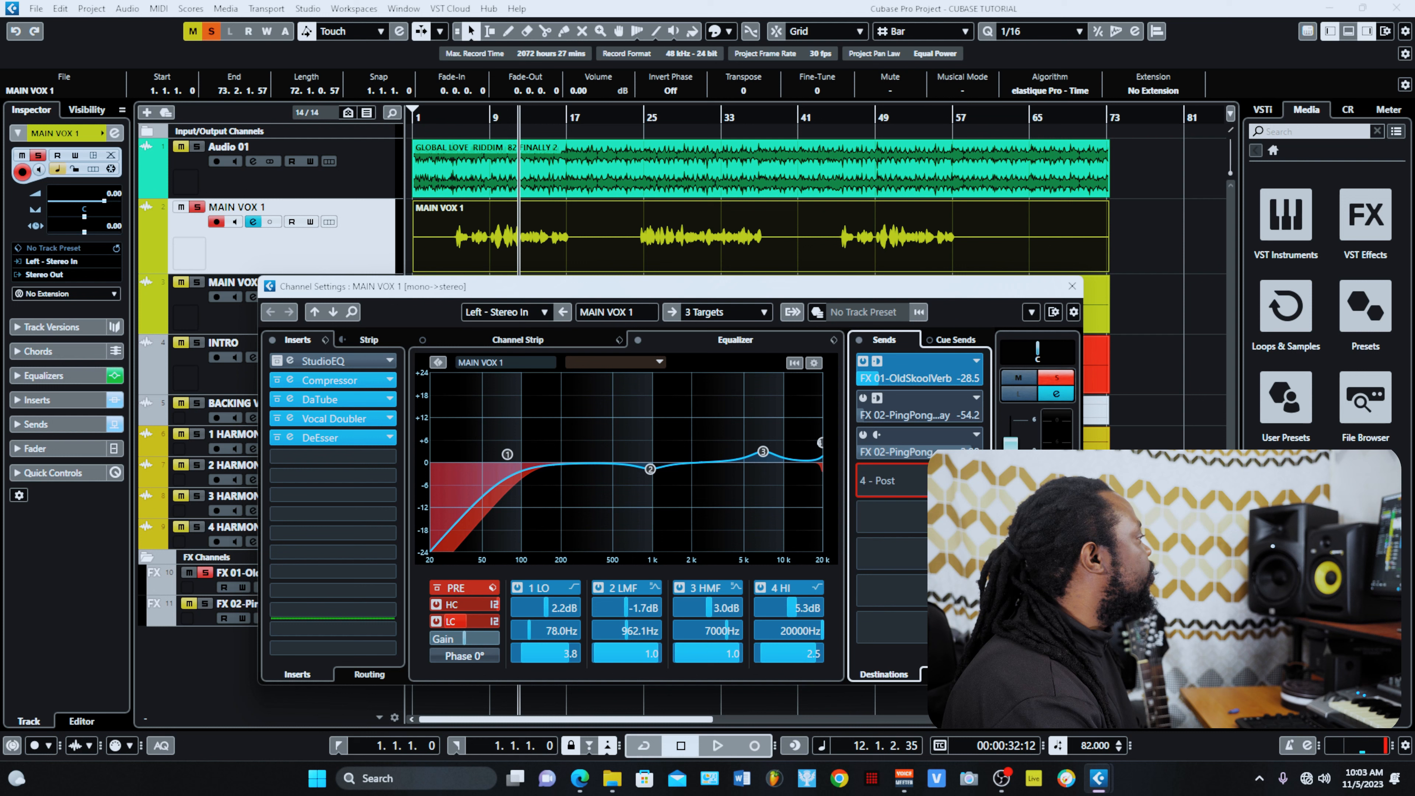
pyautogui.click(964, 480)
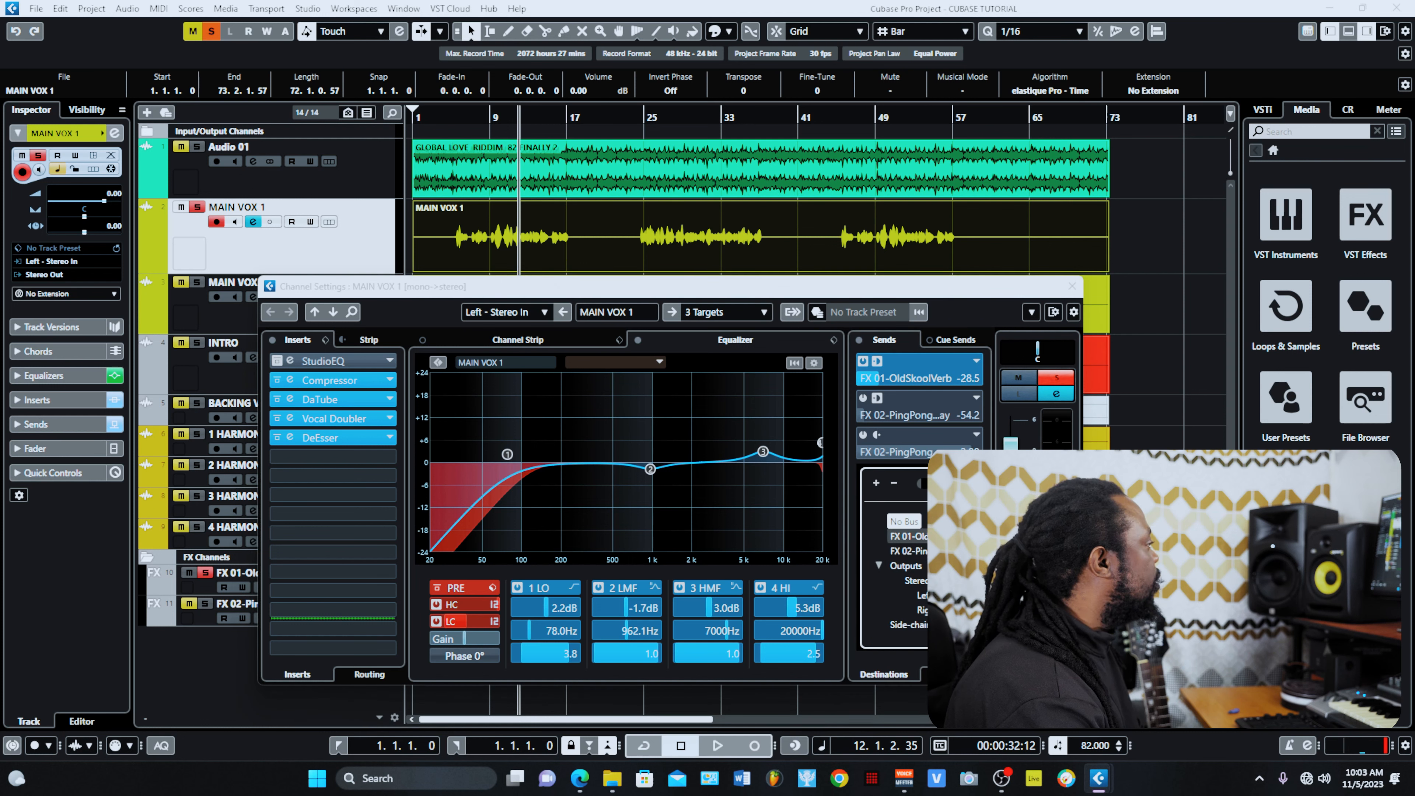
pyautogui.click(966, 297)
# Remove all three sends from MAIN VOX 1 by setting their destinations to No Bus
pyautogui.click(977, 365)
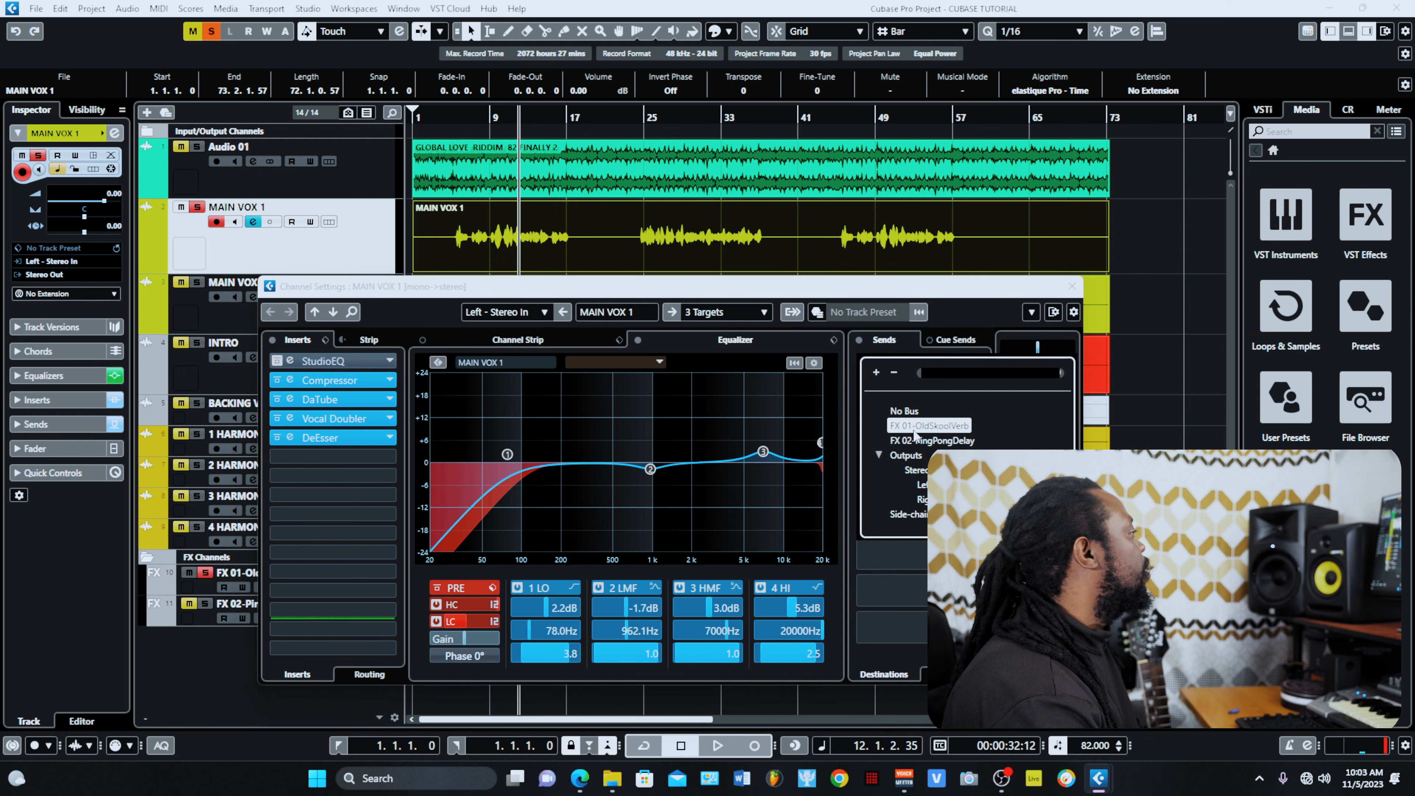
pyautogui.click(907, 412)
pyautogui.click(977, 402)
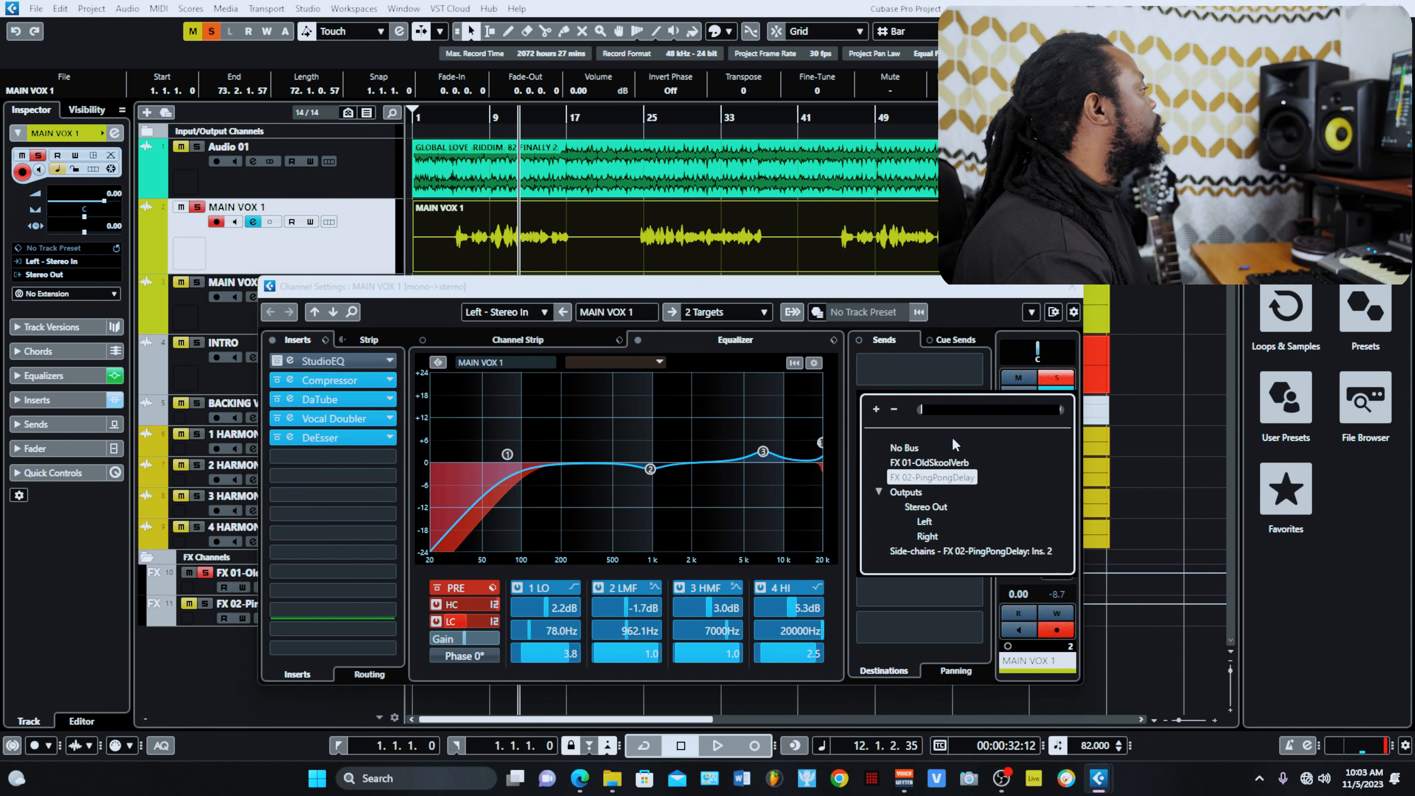
pyautogui.click(909, 448)
pyautogui.click(906, 443)
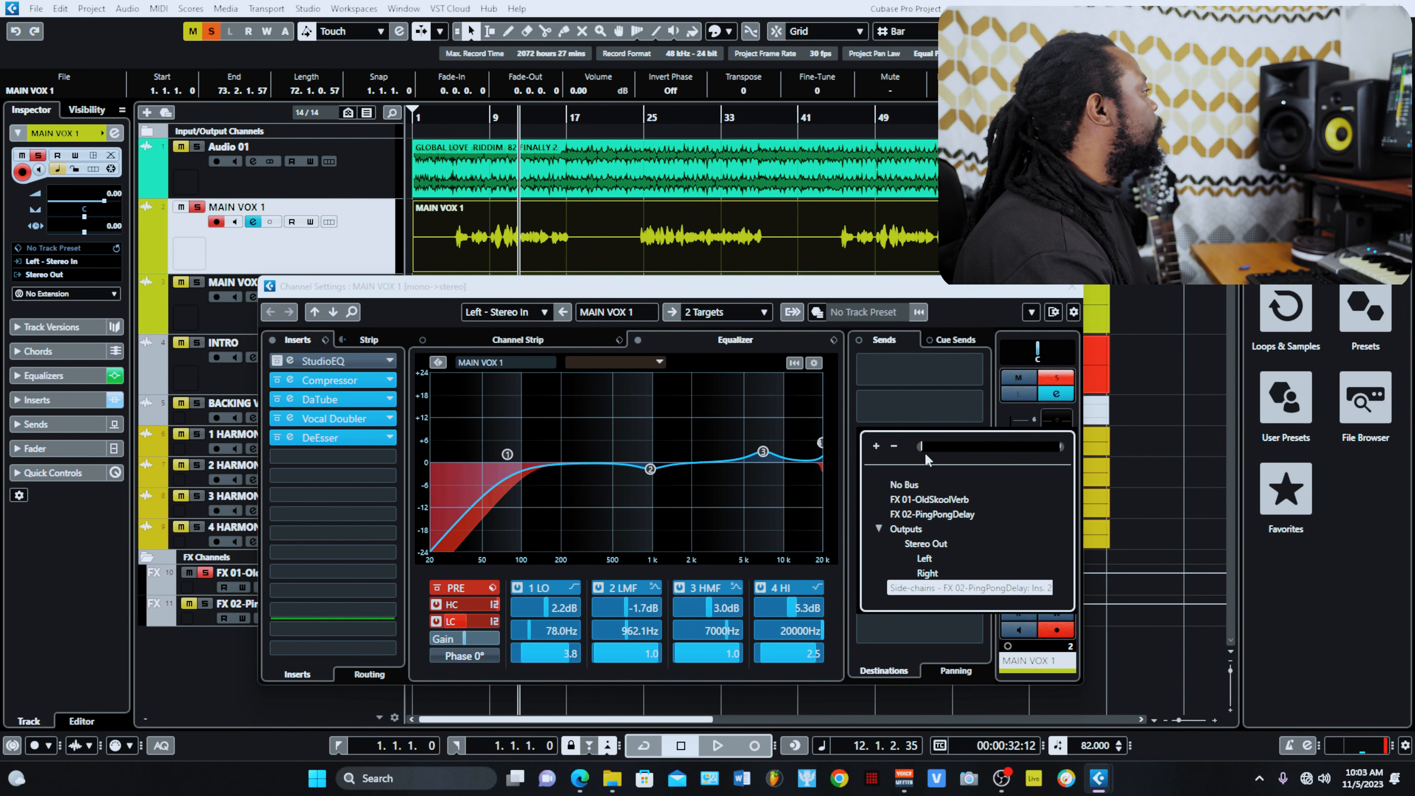
pyautogui.click(902, 485)
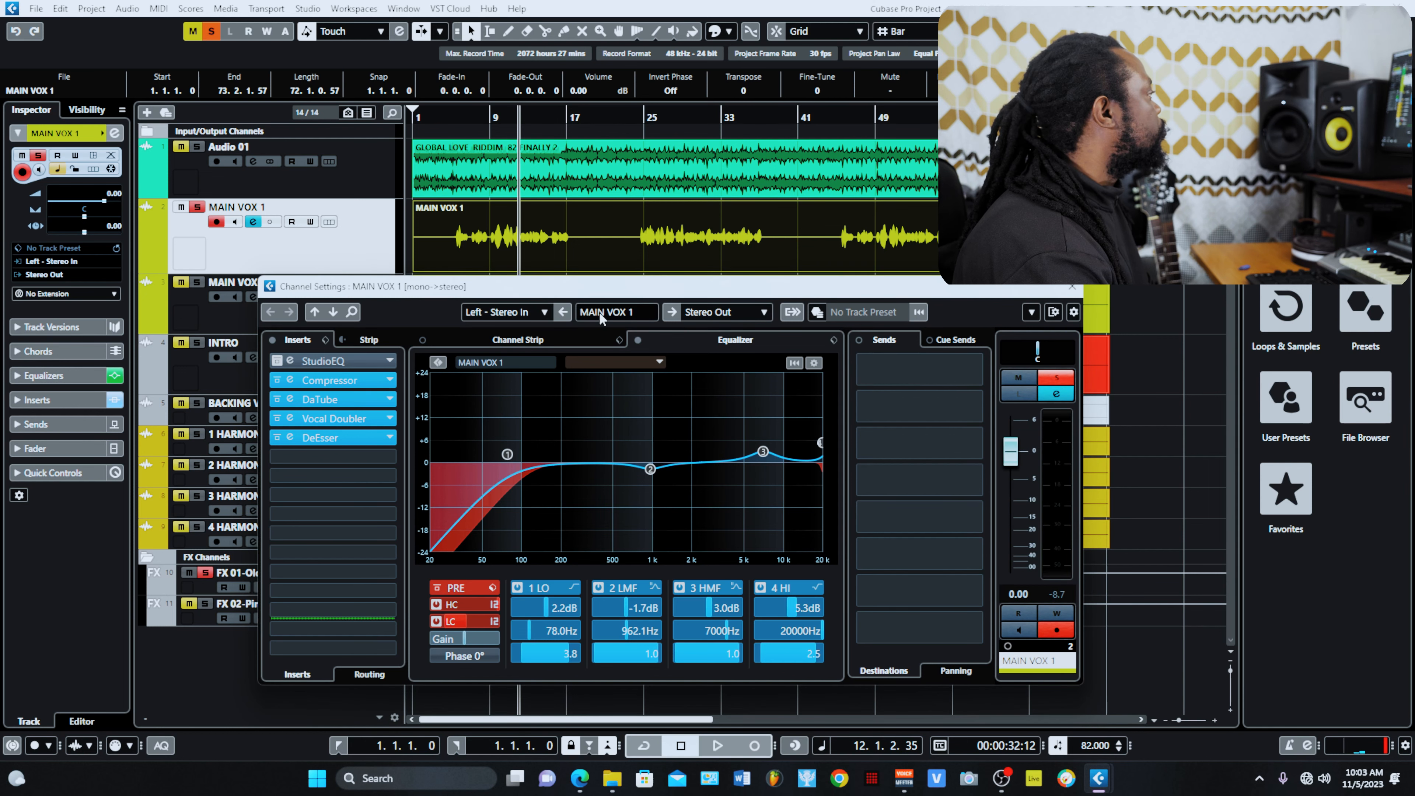
# Assign MAIN VOX 1's first send to FX 01-OldSkoolVerb and adjust the send level during playback
pyautogui.click(919, 370)
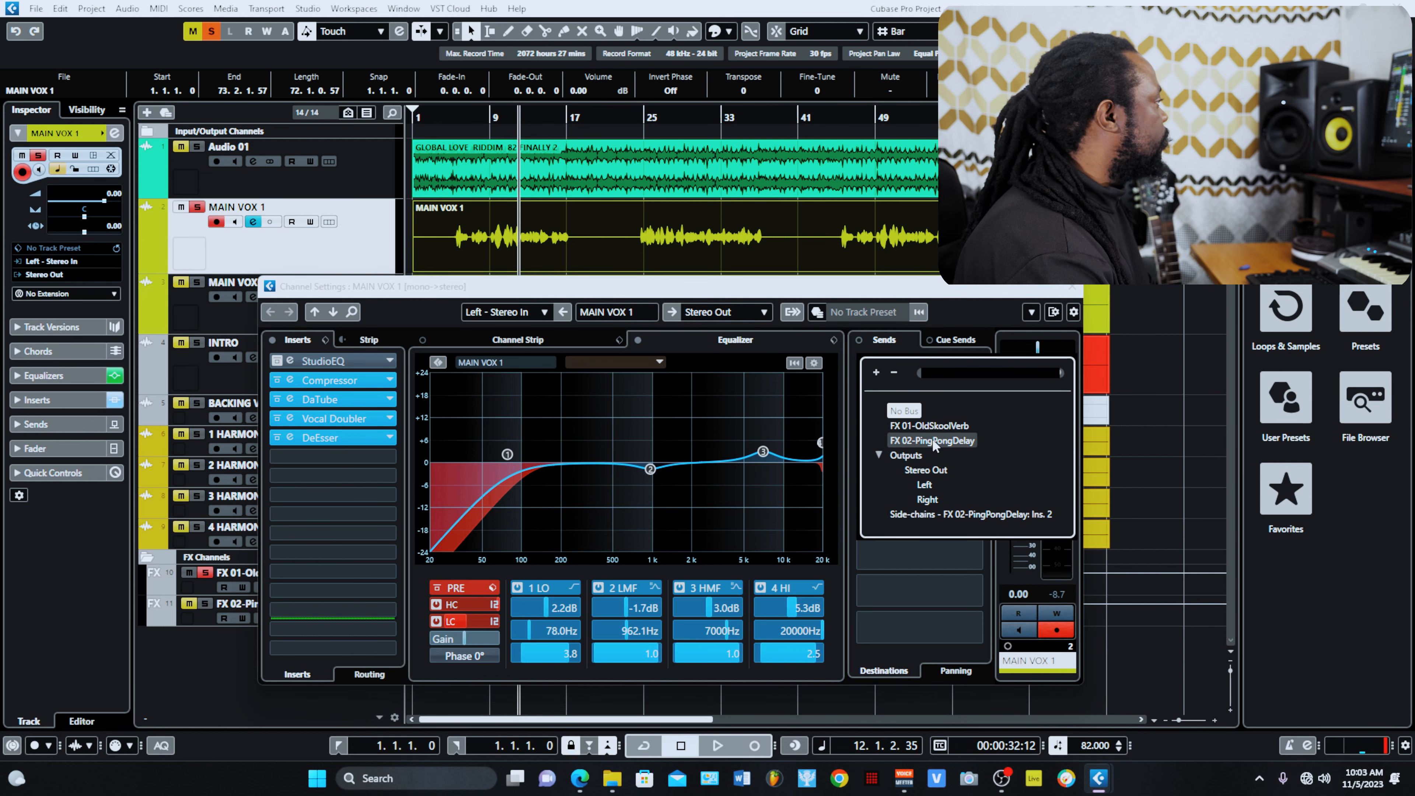
pyautogui.click(939, 429)
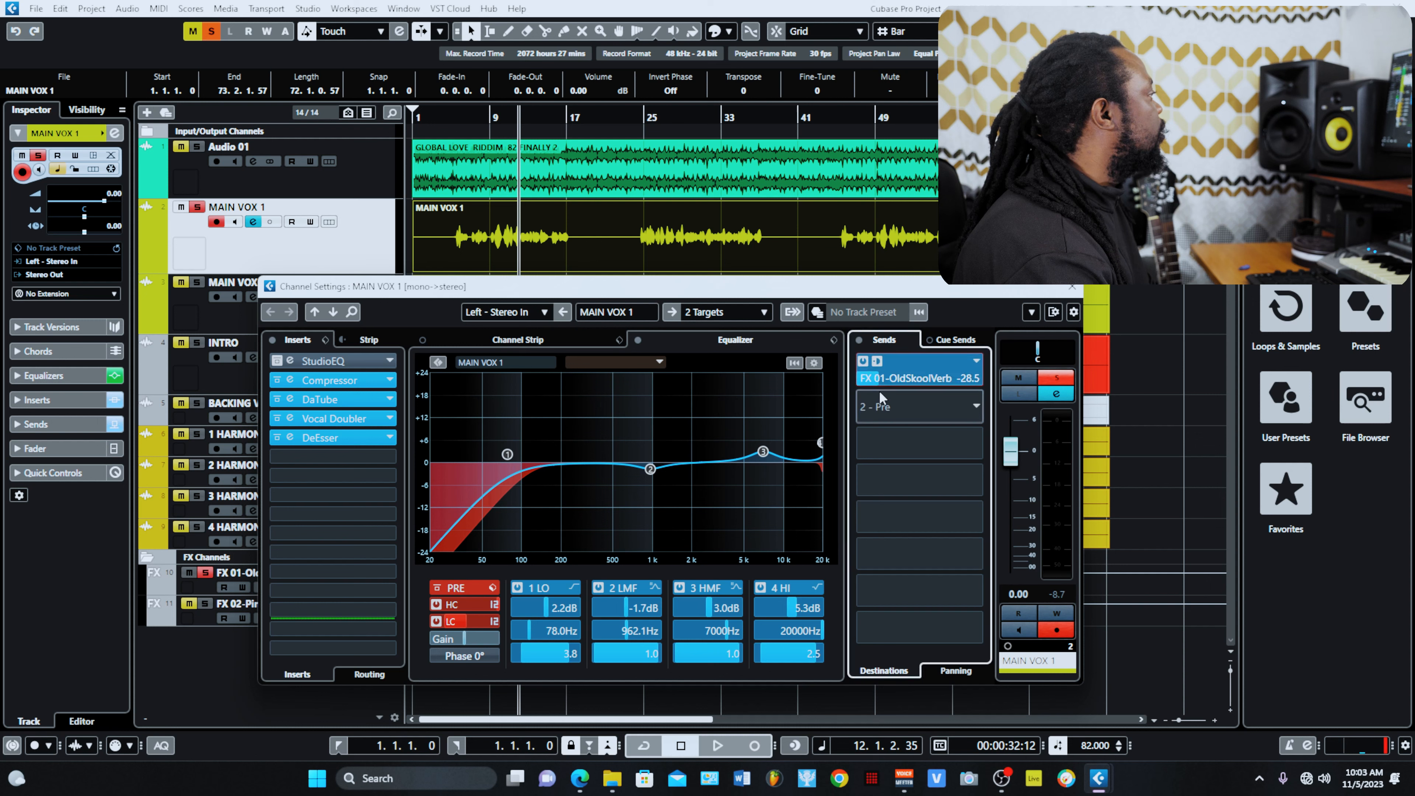
pyautogui.press('space')
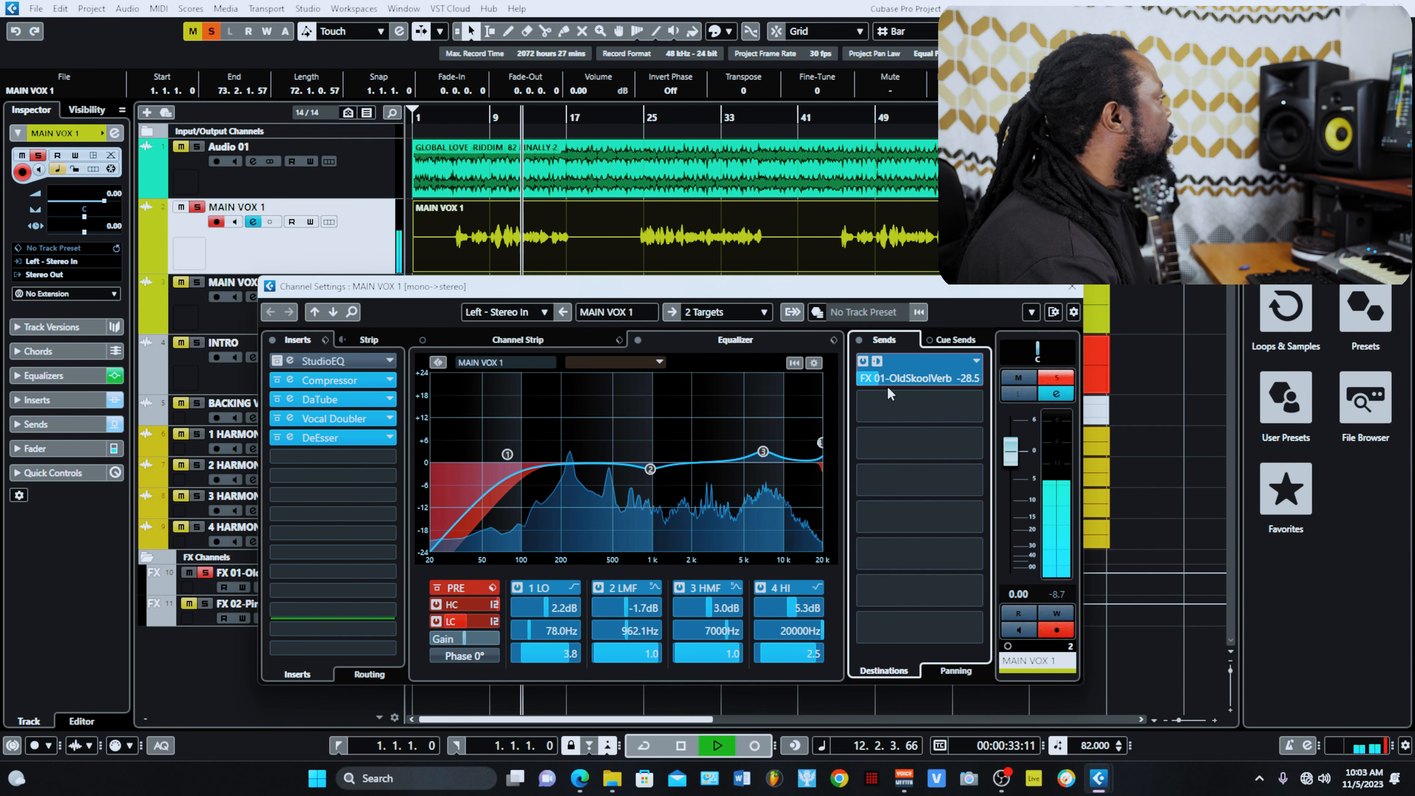
pyautogui.moveTo(881, 379)
pyautogui.mouseDown()
pyautogui.moveTo(949, 382)
pyautogui.moveTo(880, 385)
pyautogui.mouseUp()
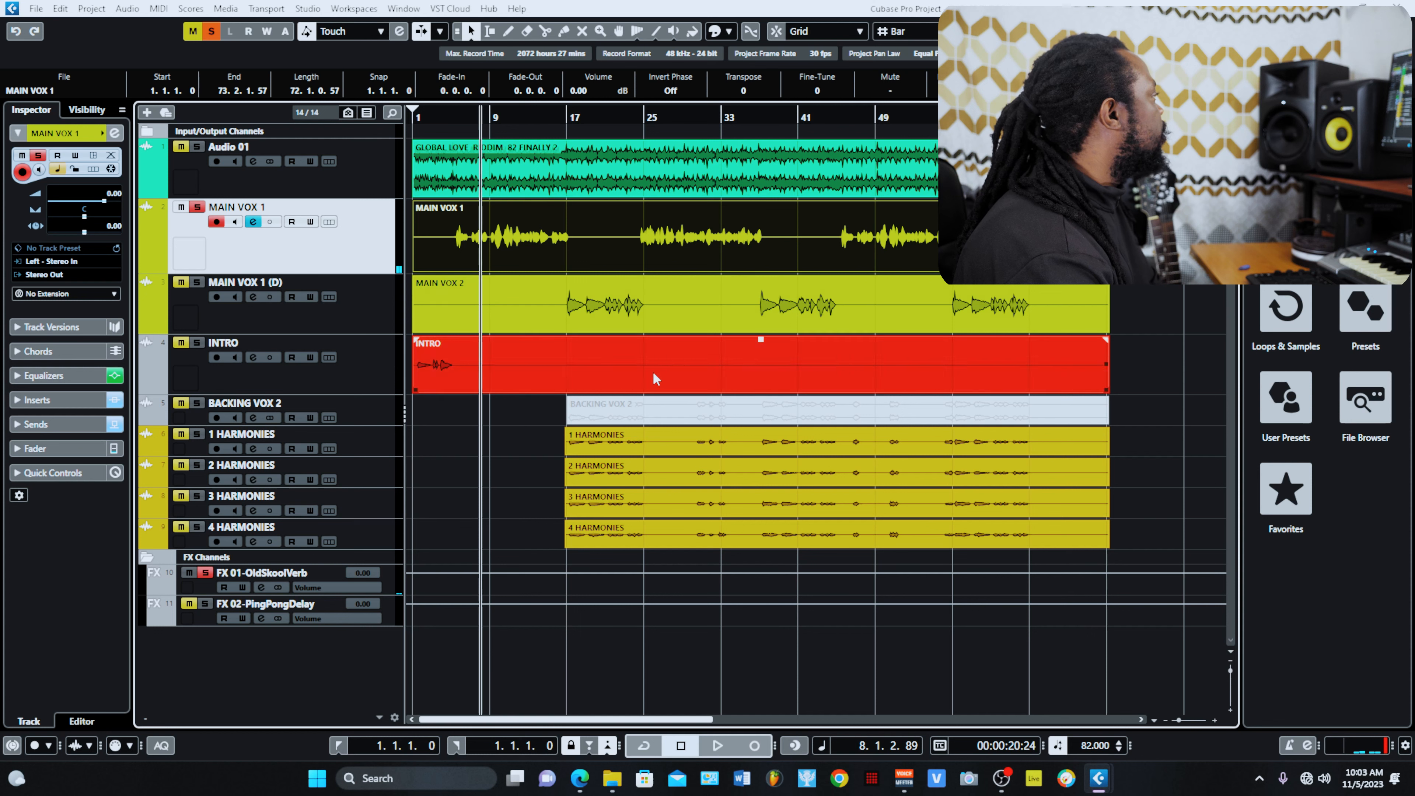
# Open the FX 01-OldSkoolVerb channel settings, change the equalizer's LO band to High Pass I and enable it
pyautogui.press('space')
pyautogui.click(383, 579)
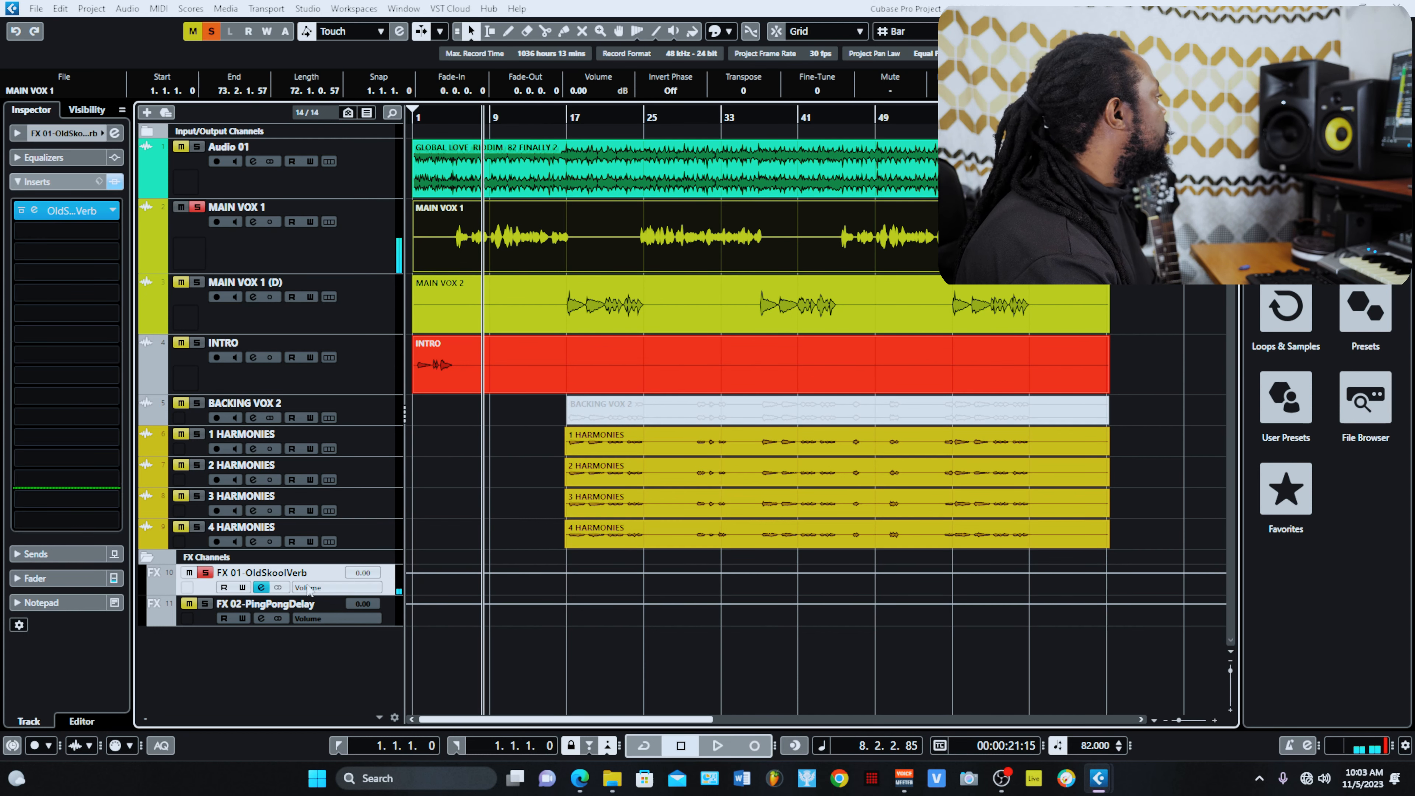
pyautogui.click(266, 587)
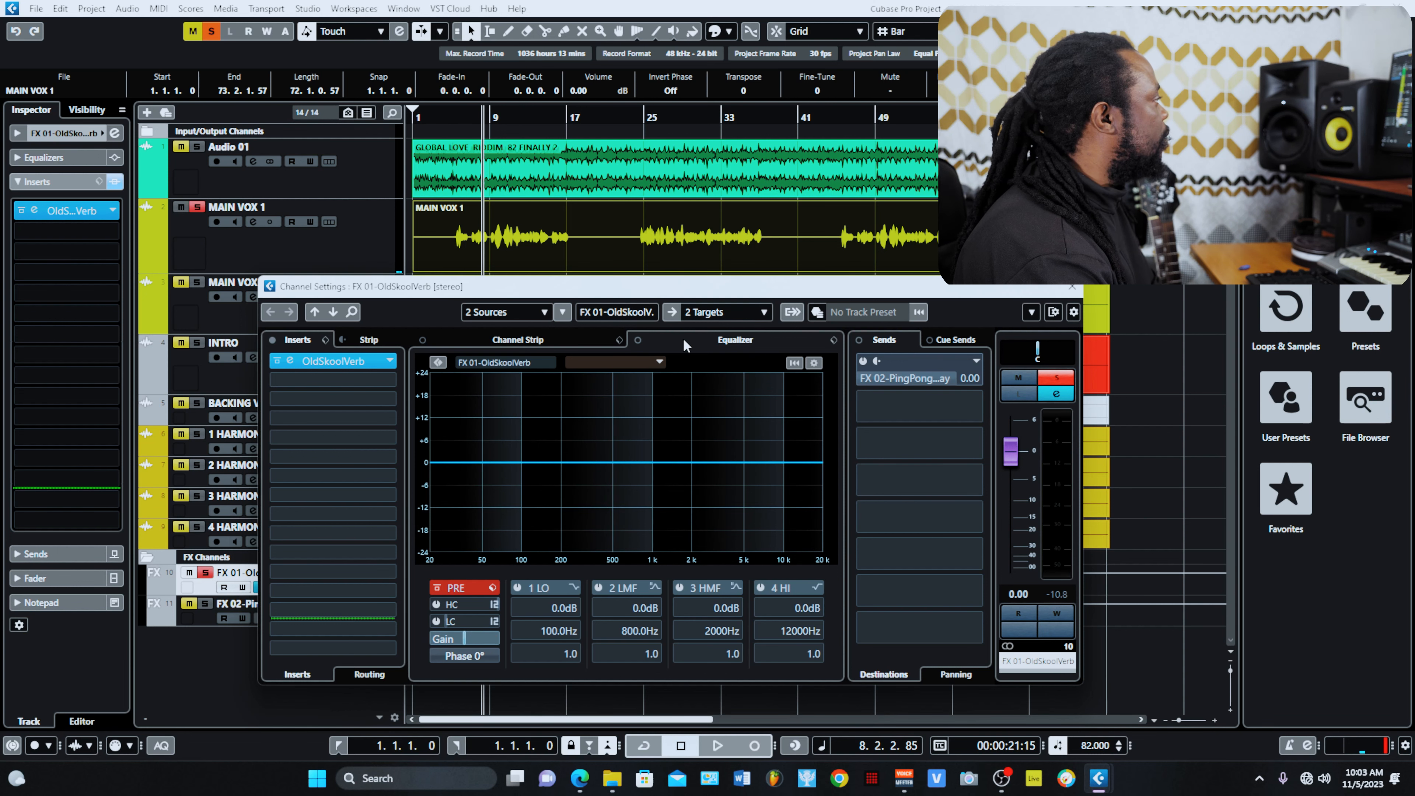
pyautogui.moveTo(705, 297); pyautogui.dragTo(755, 271)
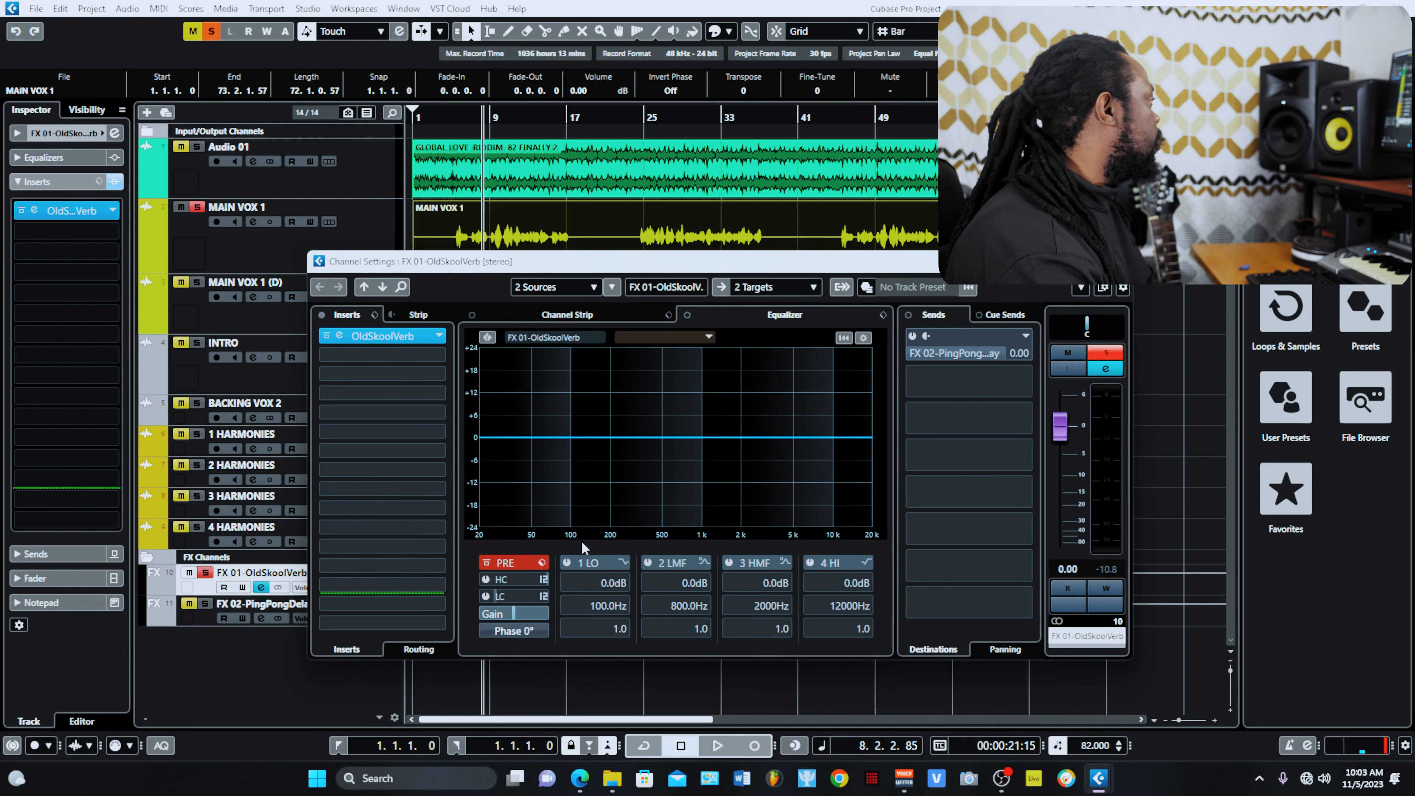
pyautogui.click(623, 562)
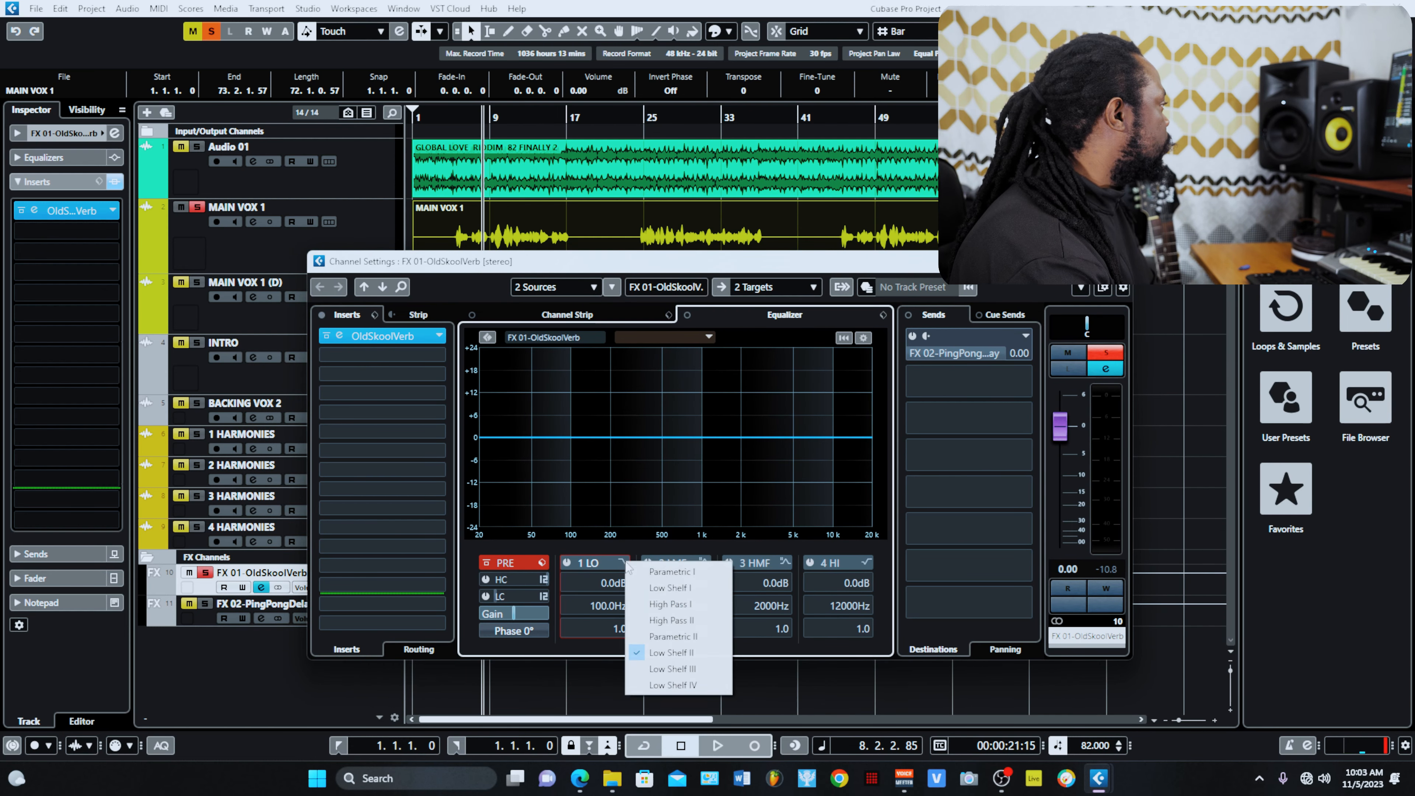
pyautogui.click(683, 619)
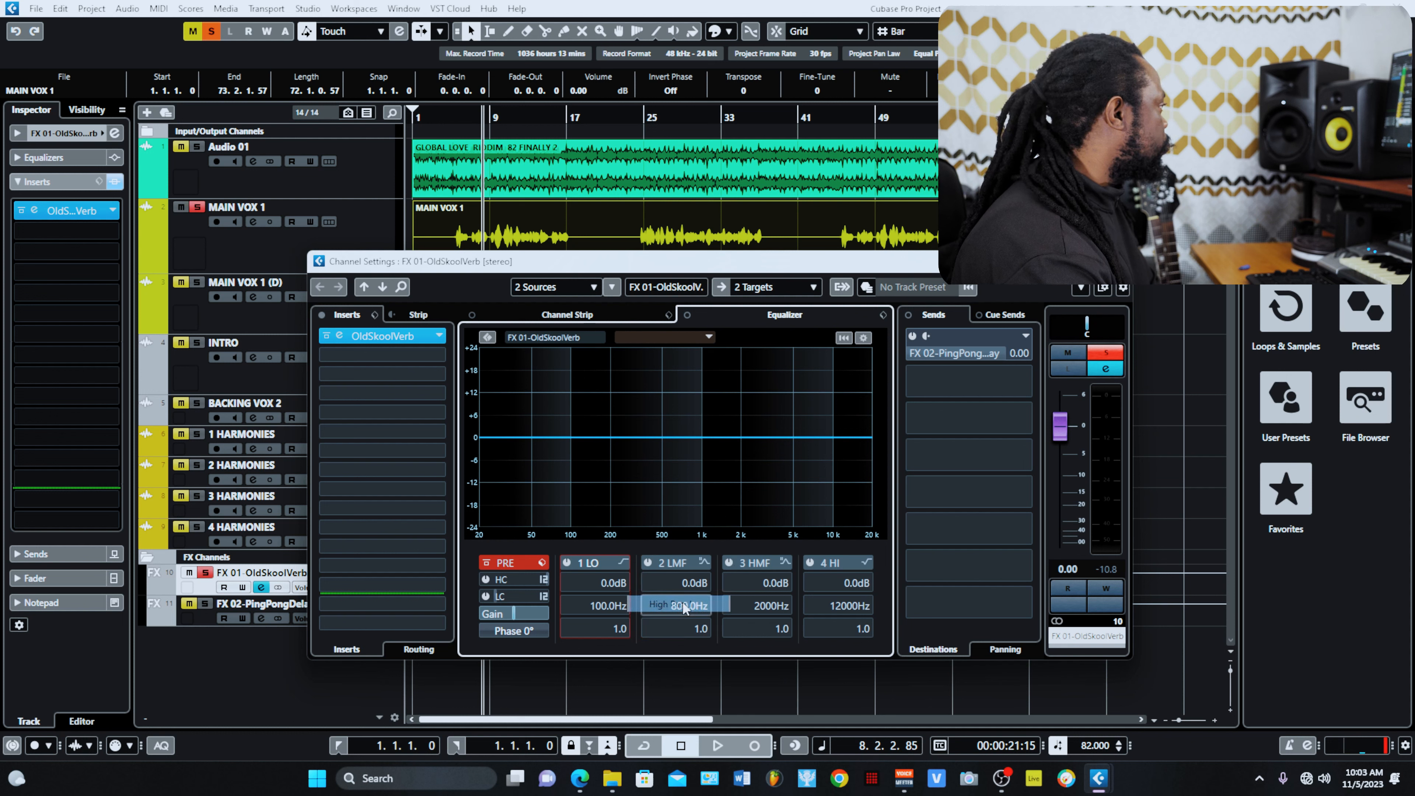
pyautogui.click(574, 564)
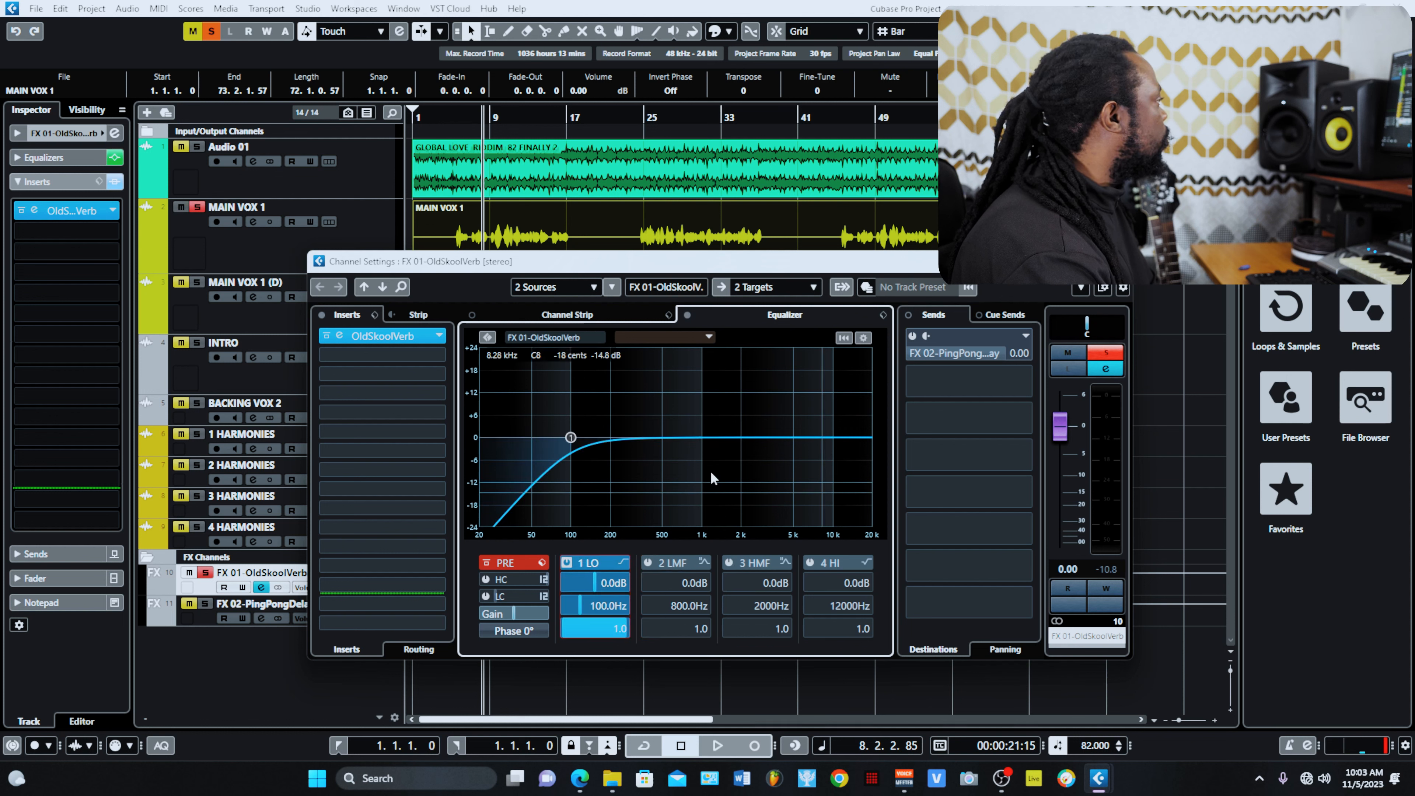
# Enable the reverb channel's other three EQ bands, boosting HMF 2.0 dB at 3134 Hz and HI 3.0 dB at 11909 Hz
pyautogui.click(648, 563)
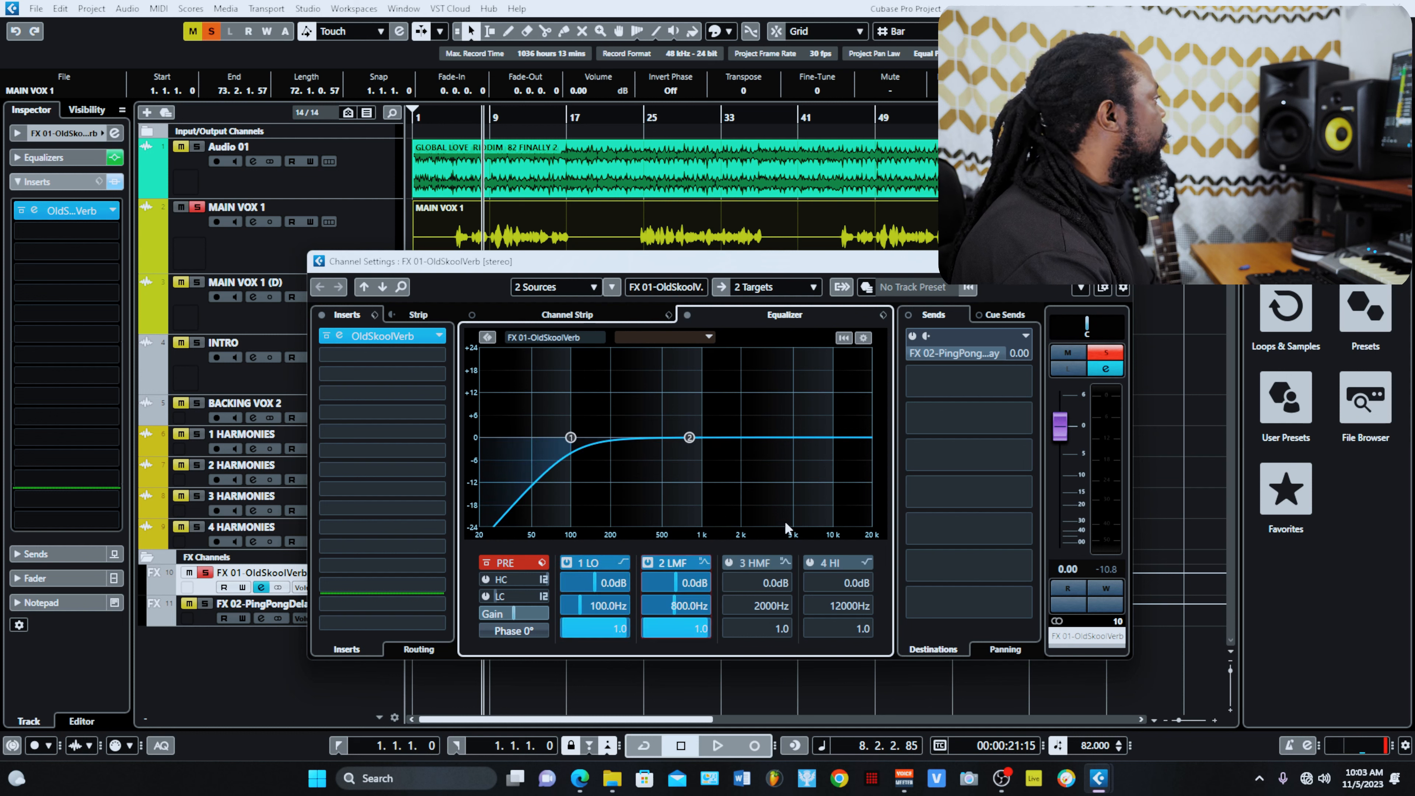
pyautogui.click(729, 563)
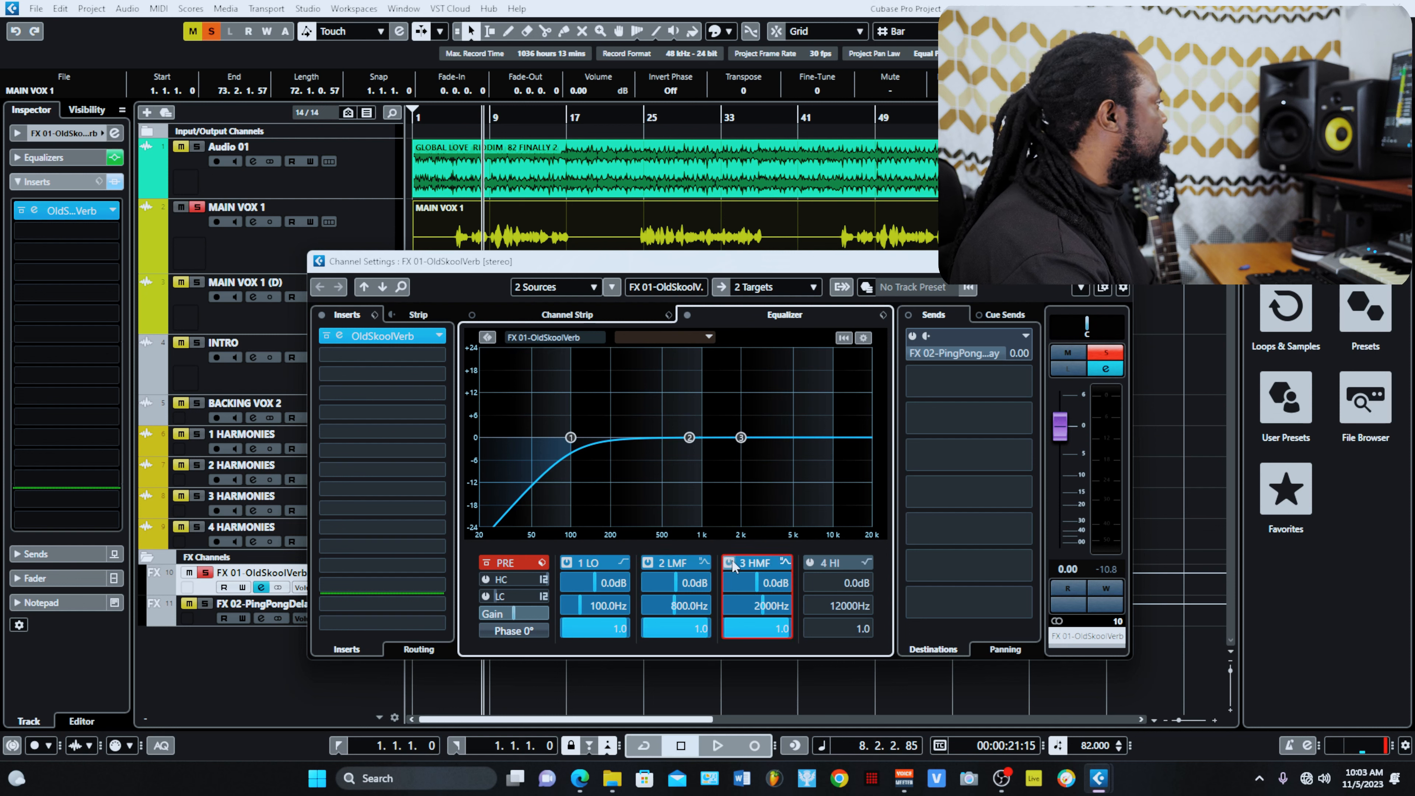
pyautogui.click(811, 563)
pyautogui.moveTo(740, 437)
pyautogui.mouseDown()
pyautogui.moveTo(842, 426)
pyautogui.moveTo(767, 430)
pyautogui.mouseUp()
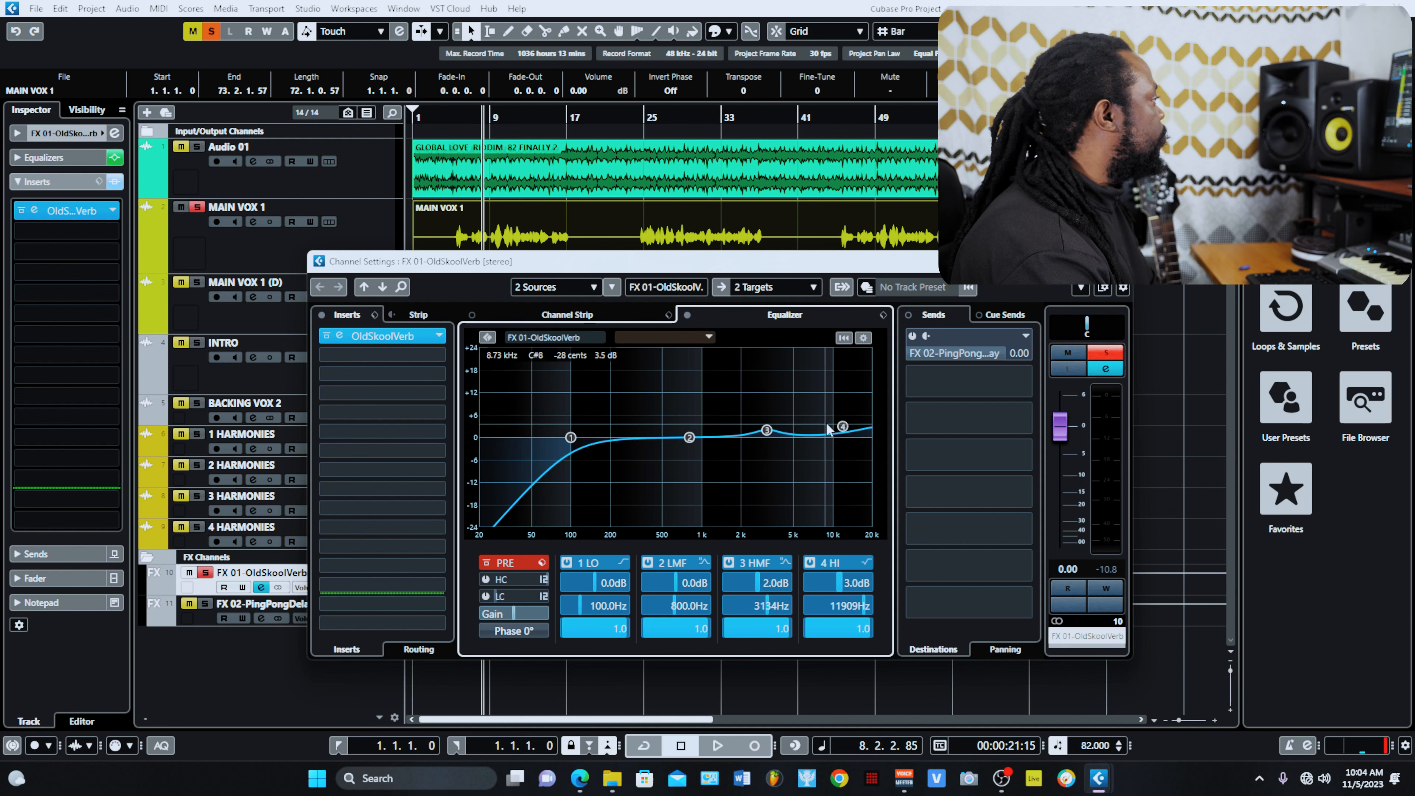
# During playback, move the LO band to 141.6 Hz, sweep HMF up to 20.9 dB and settle it at -2.2 dB, 2482 Hz
pyautogui.press('space')
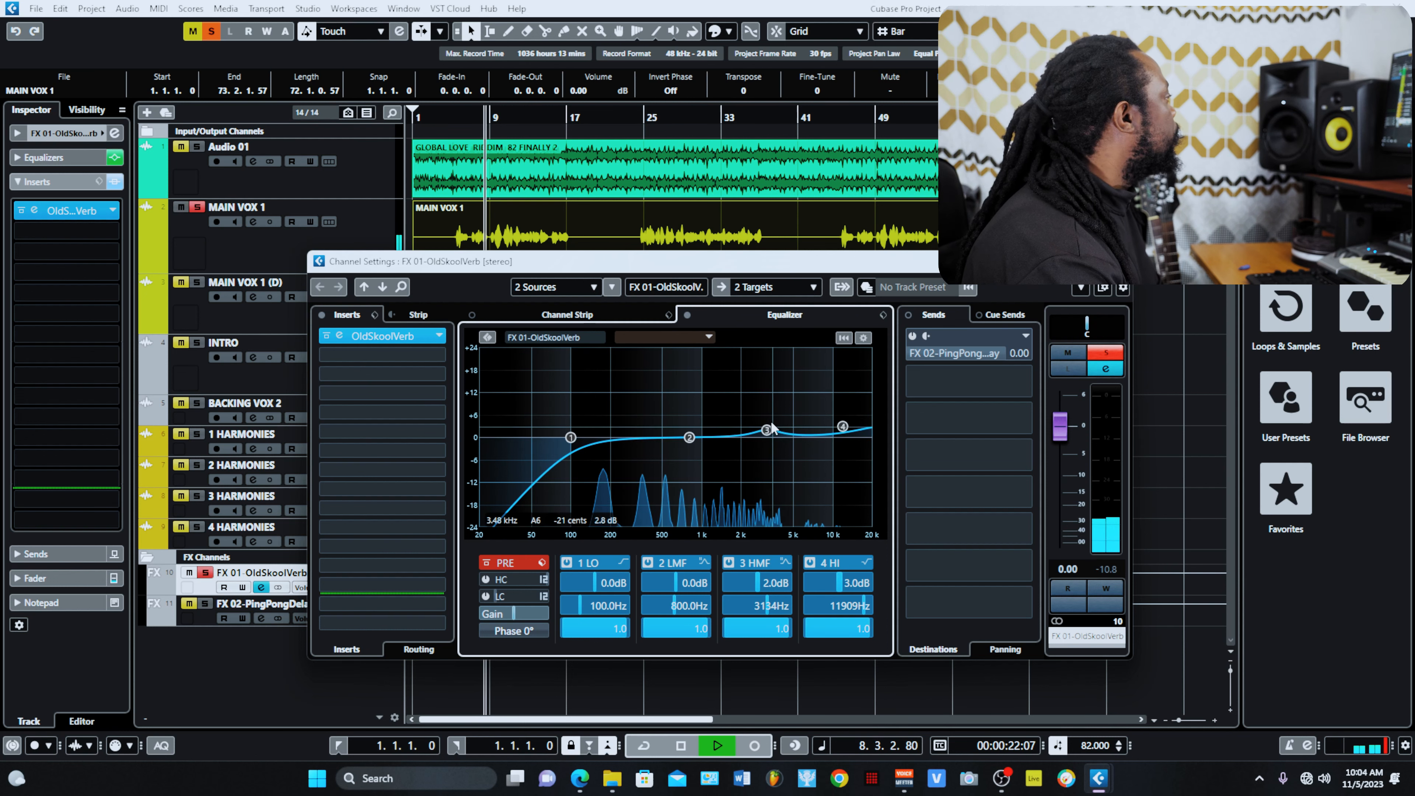
pyautogui.moveTo(570, 437); pyautogui.dragTo(590, 439)
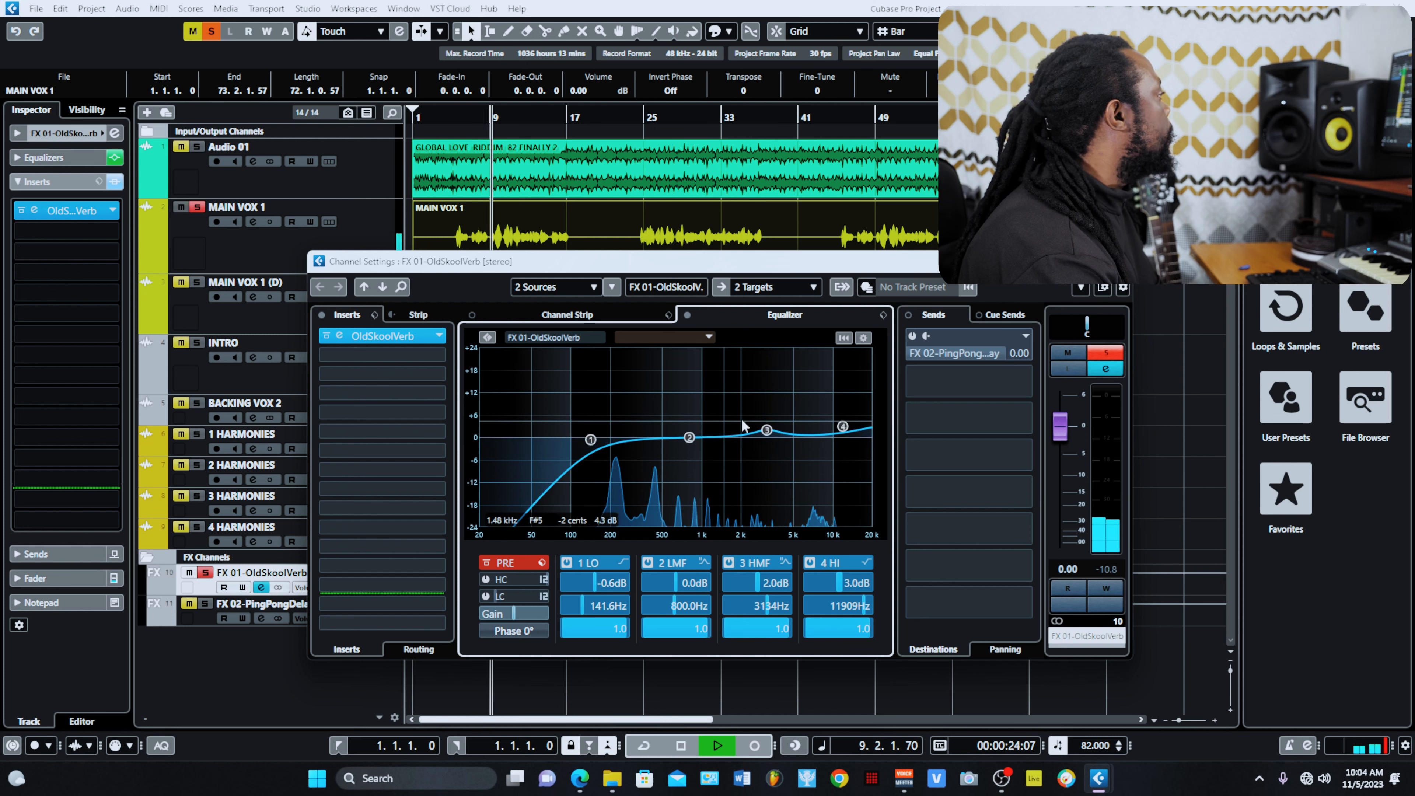
pyautogui.moveTo(767, 429); pyautogui.dragTo(777, 363)
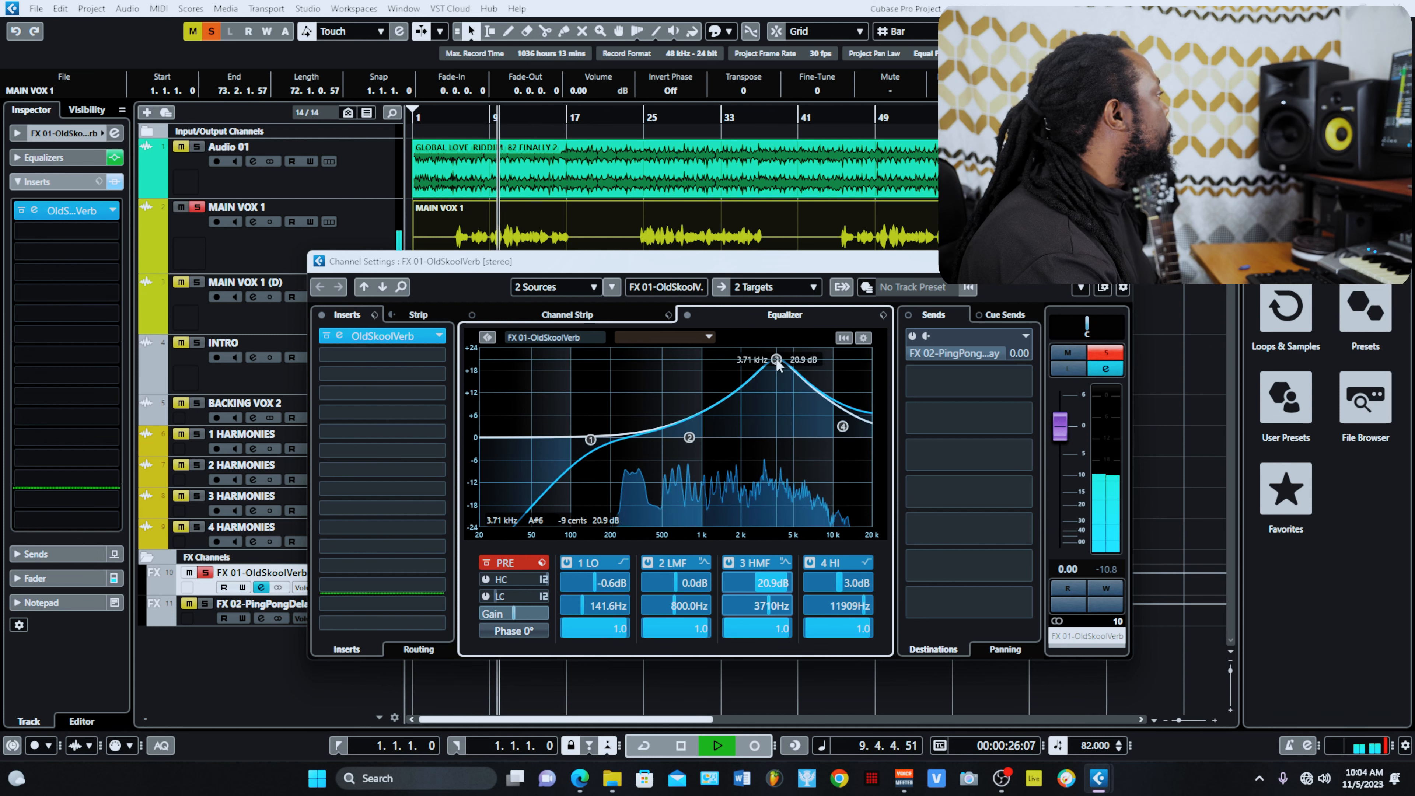
pyautogui.moveTo(777, 362); pyautogui.dragTo(757, 440)
pyautogui.press('space')
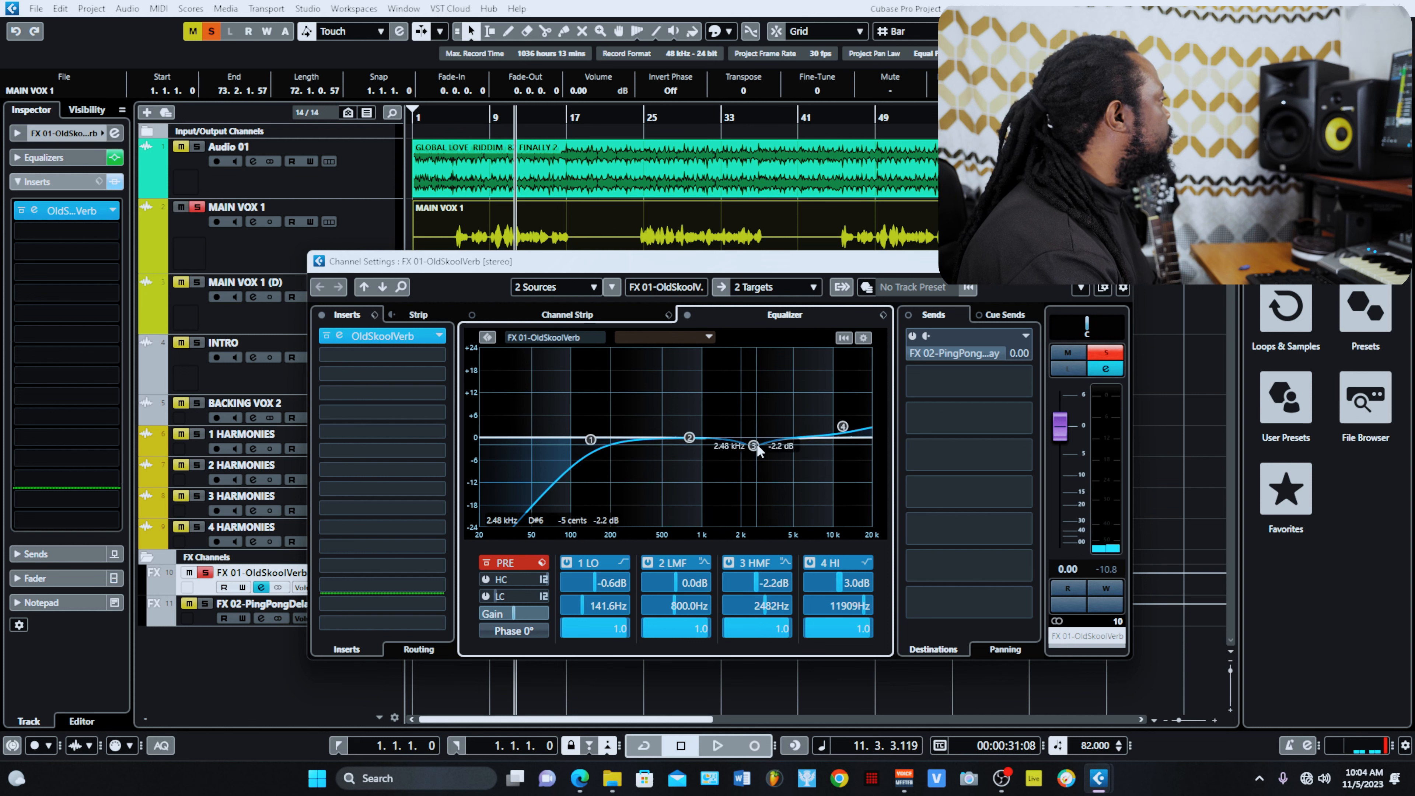
# Move the reverb channel's LO band to 165.4 Hz at 0.0 dB and HMF to 2208 Hz at 0.4 dB
pyautogui.moveTo(591, 440); pyautogui.dragTo(600, 438)
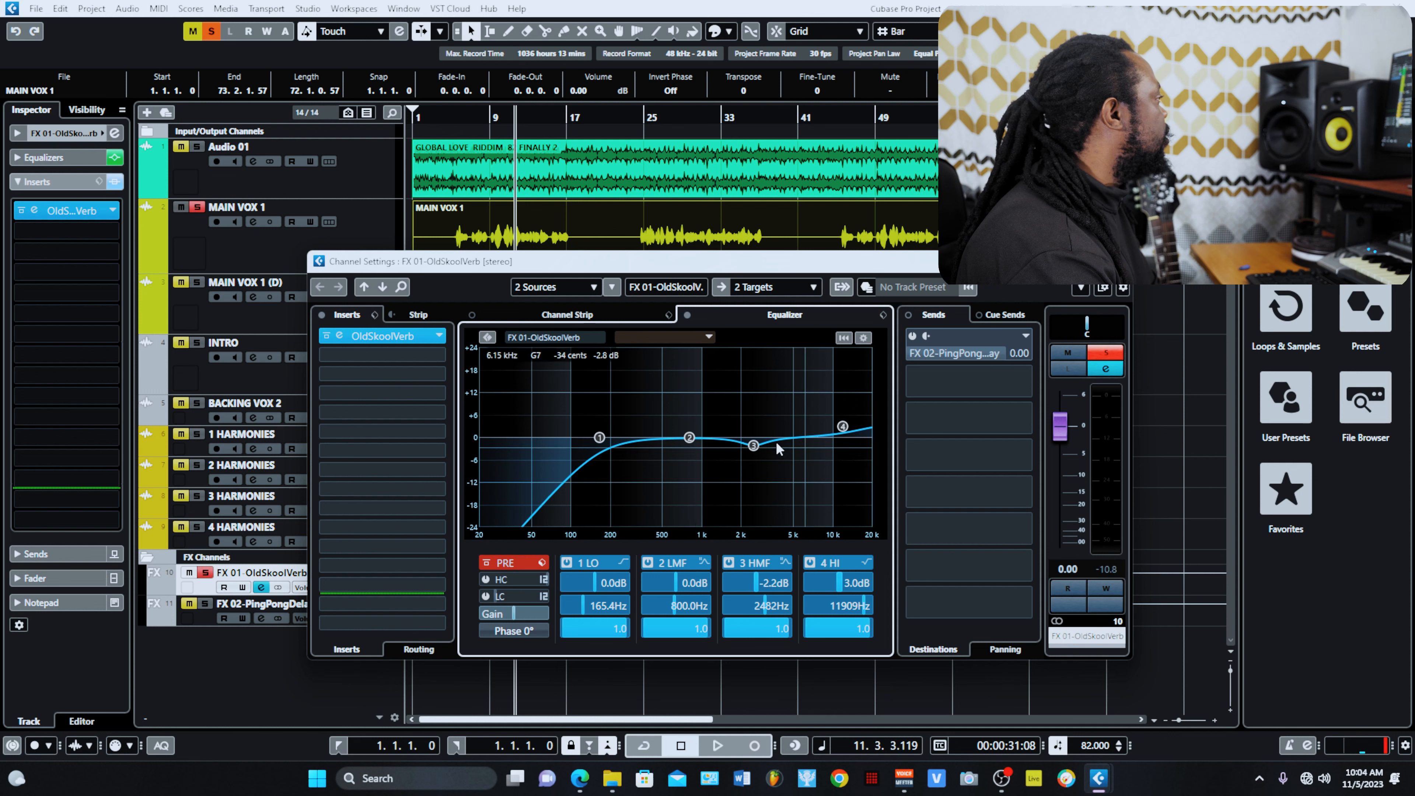
pyautogui.moveTo(753, 446); pyautogui.dragTo(757, 441)
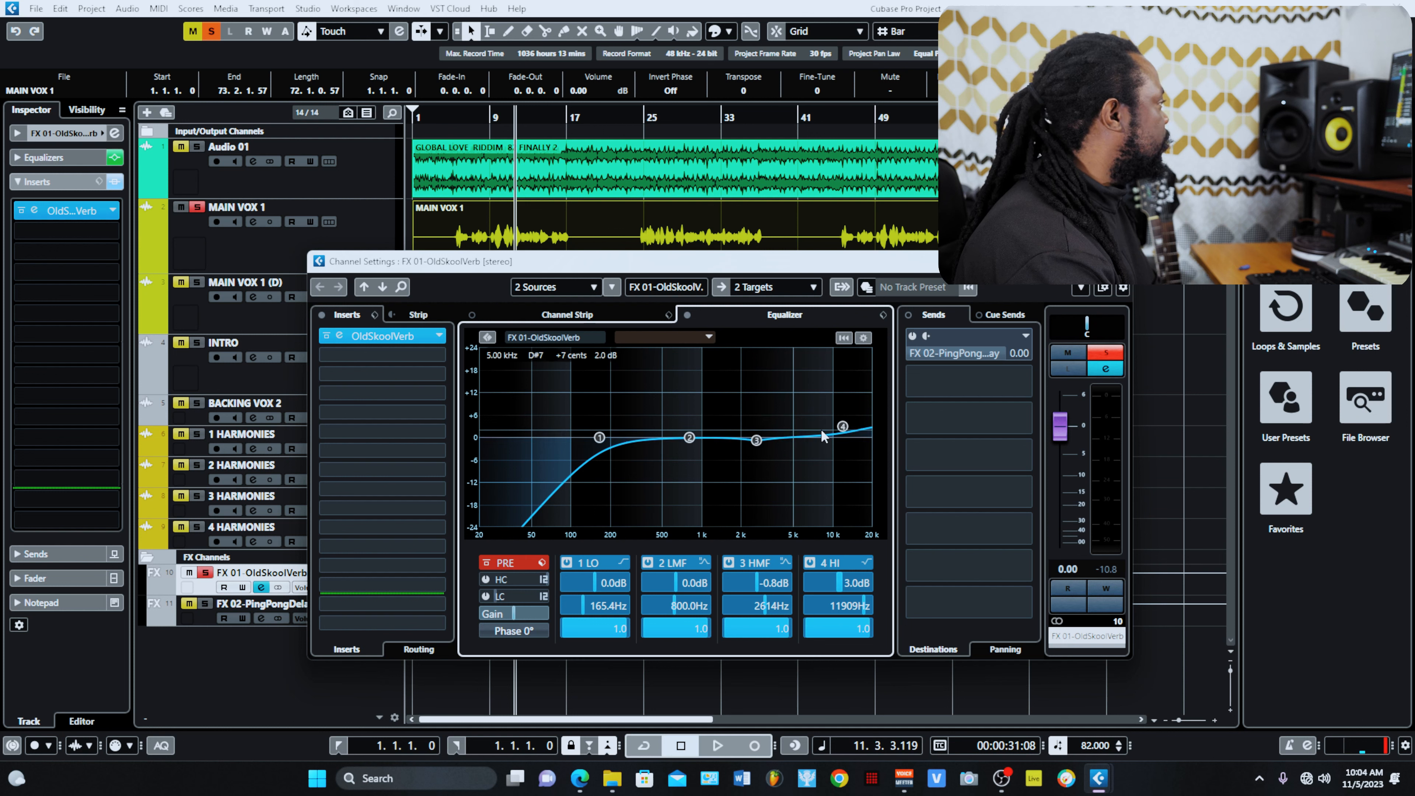
pyautogui.moveTo(756, 441); pyautogui.dragTo(761, 450)
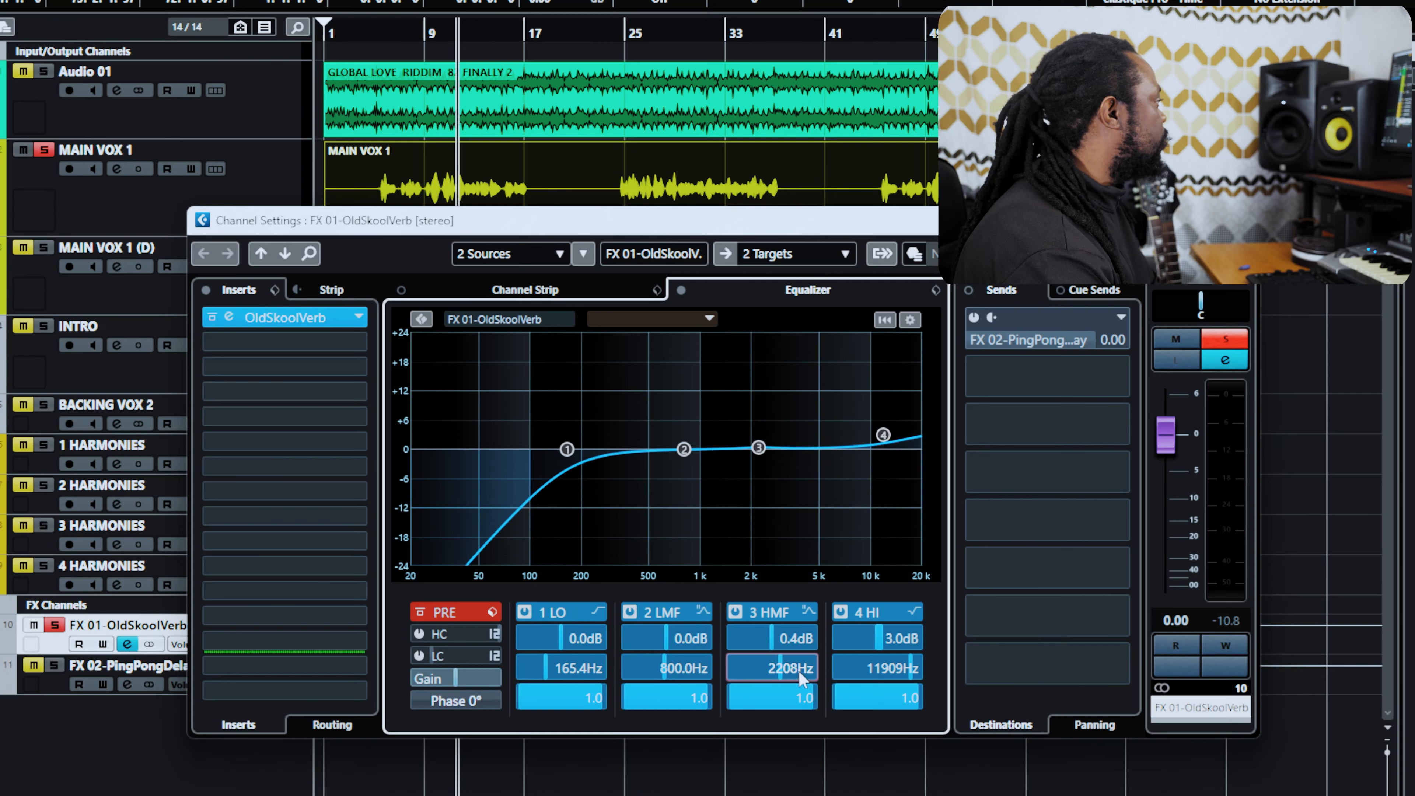
# Sweep the HMF band's frequency down to 28.9 Hz and up to 20000 Hz
pyautogui.moveTo(778, 612); pyautogui.dragTo(749, 615)
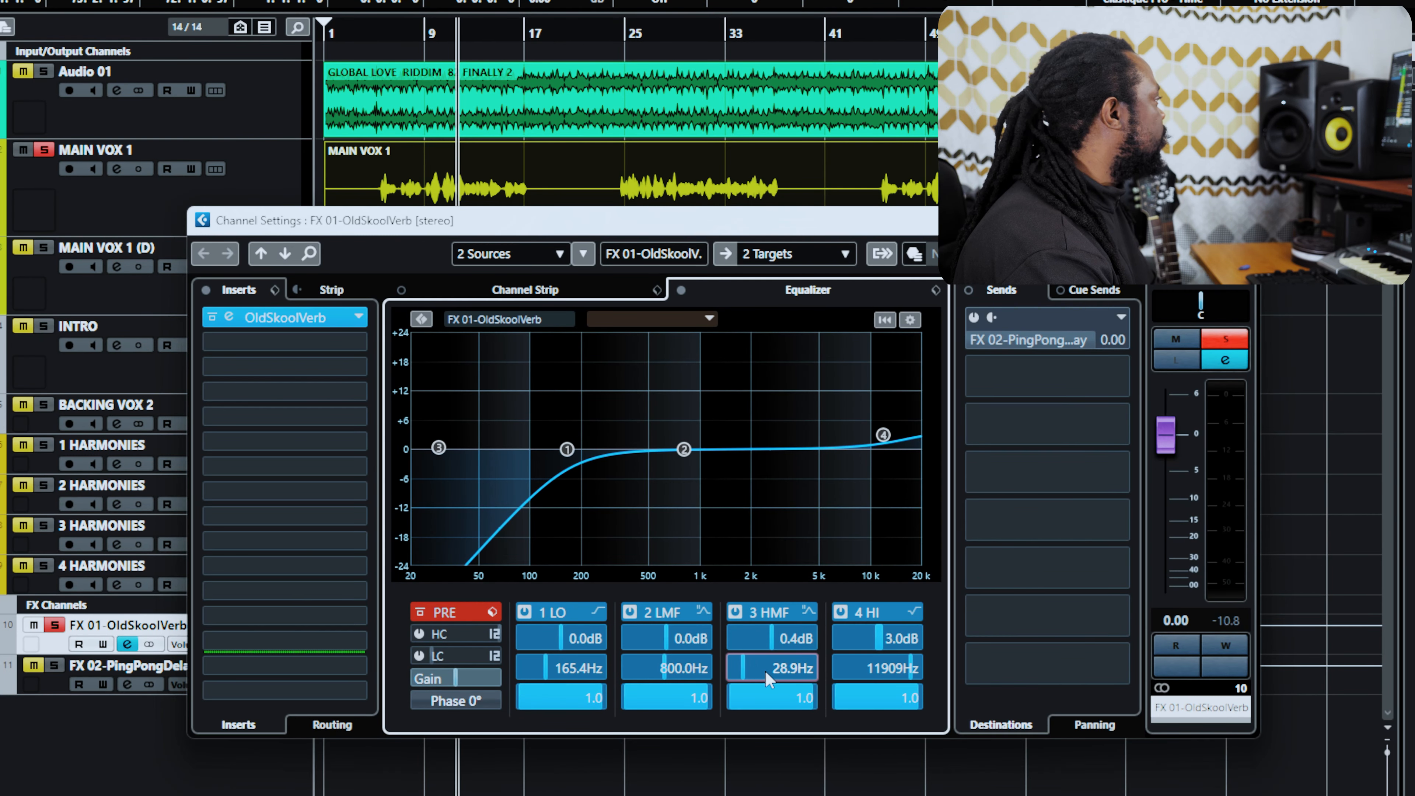
pyautogui.moveTo(810, 672); pyautogui.dragTo(806, 673)
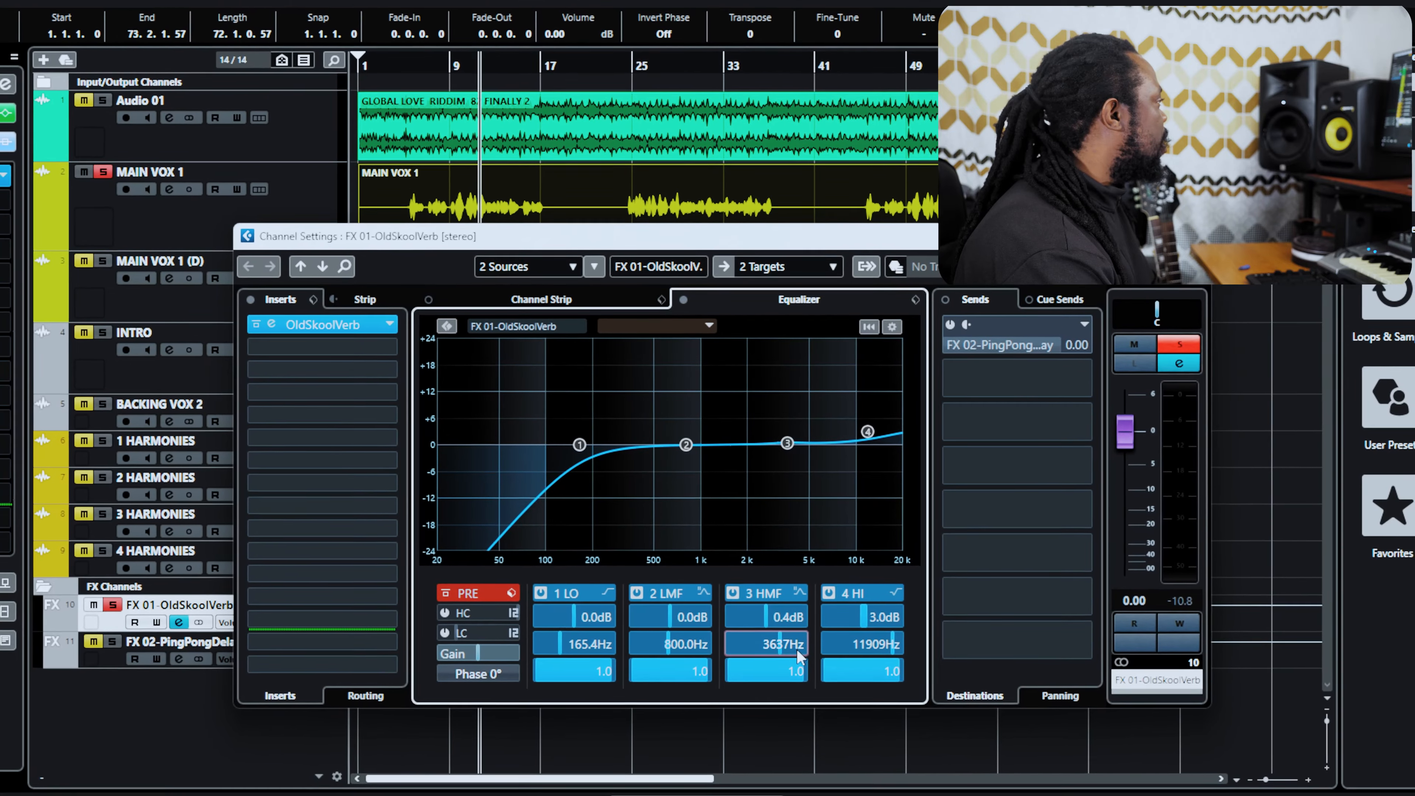
pyautogui.moveTo(798, 654); pyautogui.dragTo(832, 654)
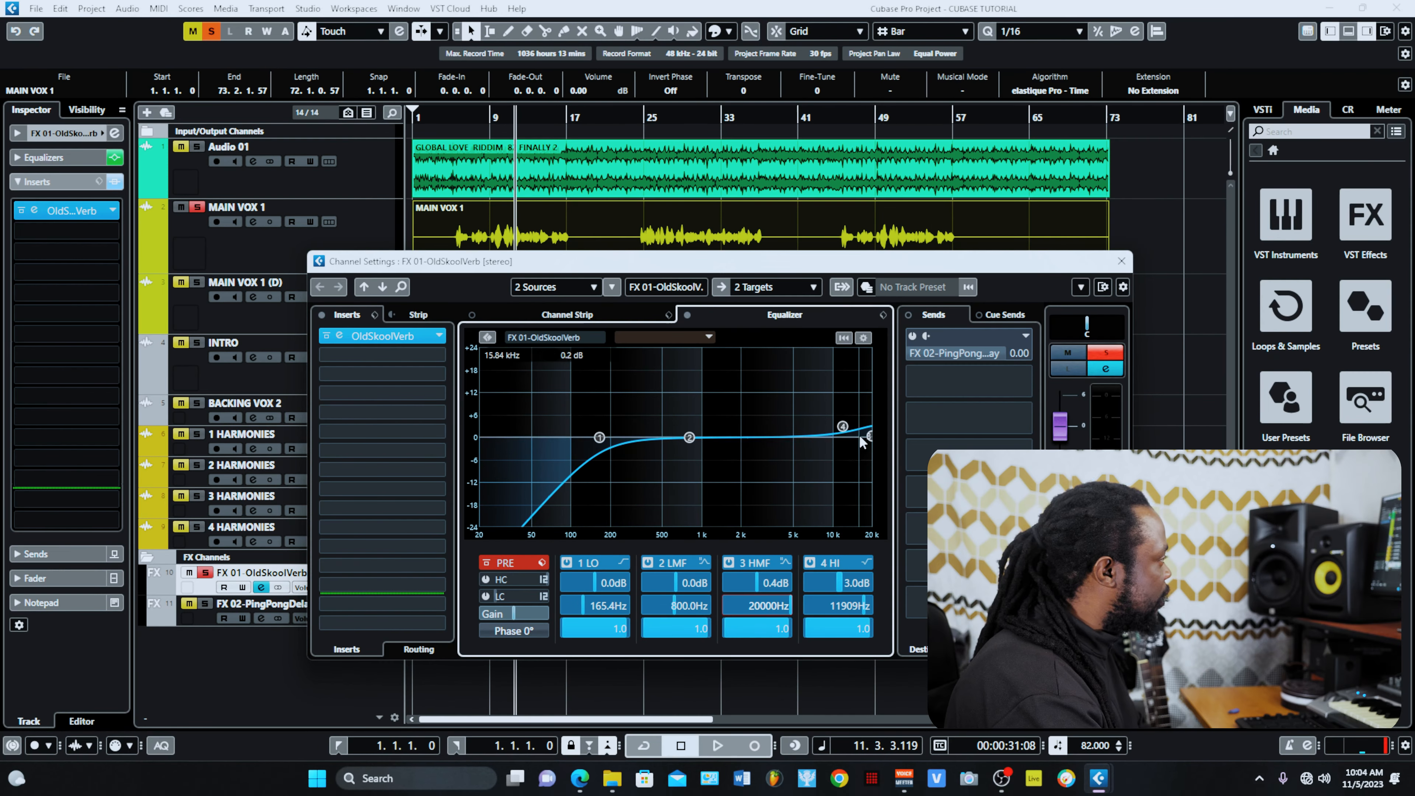
# Set HMF to -3.0 dB at 3054 Hz and HI to 3.9 dB at 11756 Hz, start playback and close the channel settings
pyautogui.moveTo(859, 436); pyautogui.dragTo(798, 477)
pyautogui.moveTo(920, 442); pyautogui.dragTo(918, 437)
pyautogui.press('space')
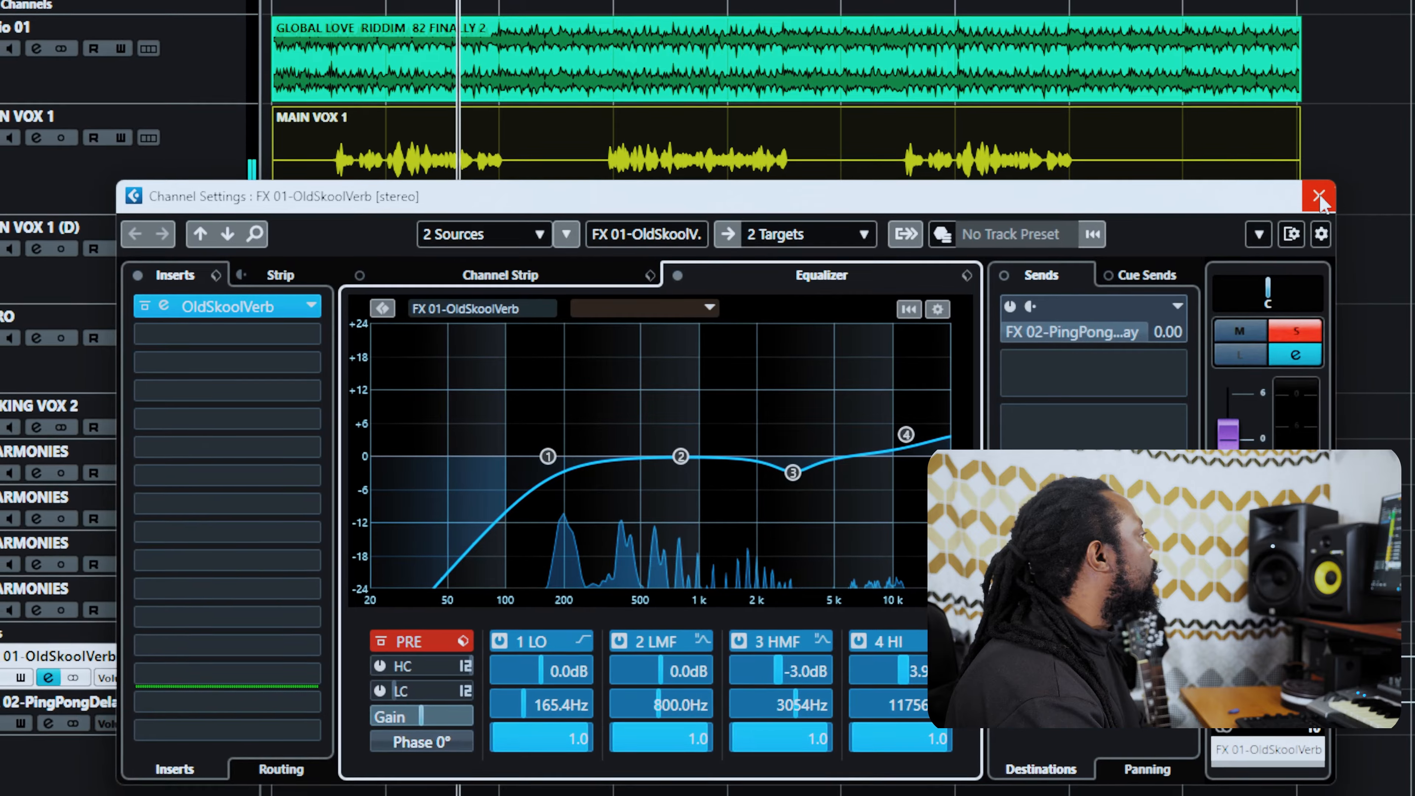
pyautogui.click(1297, 204)
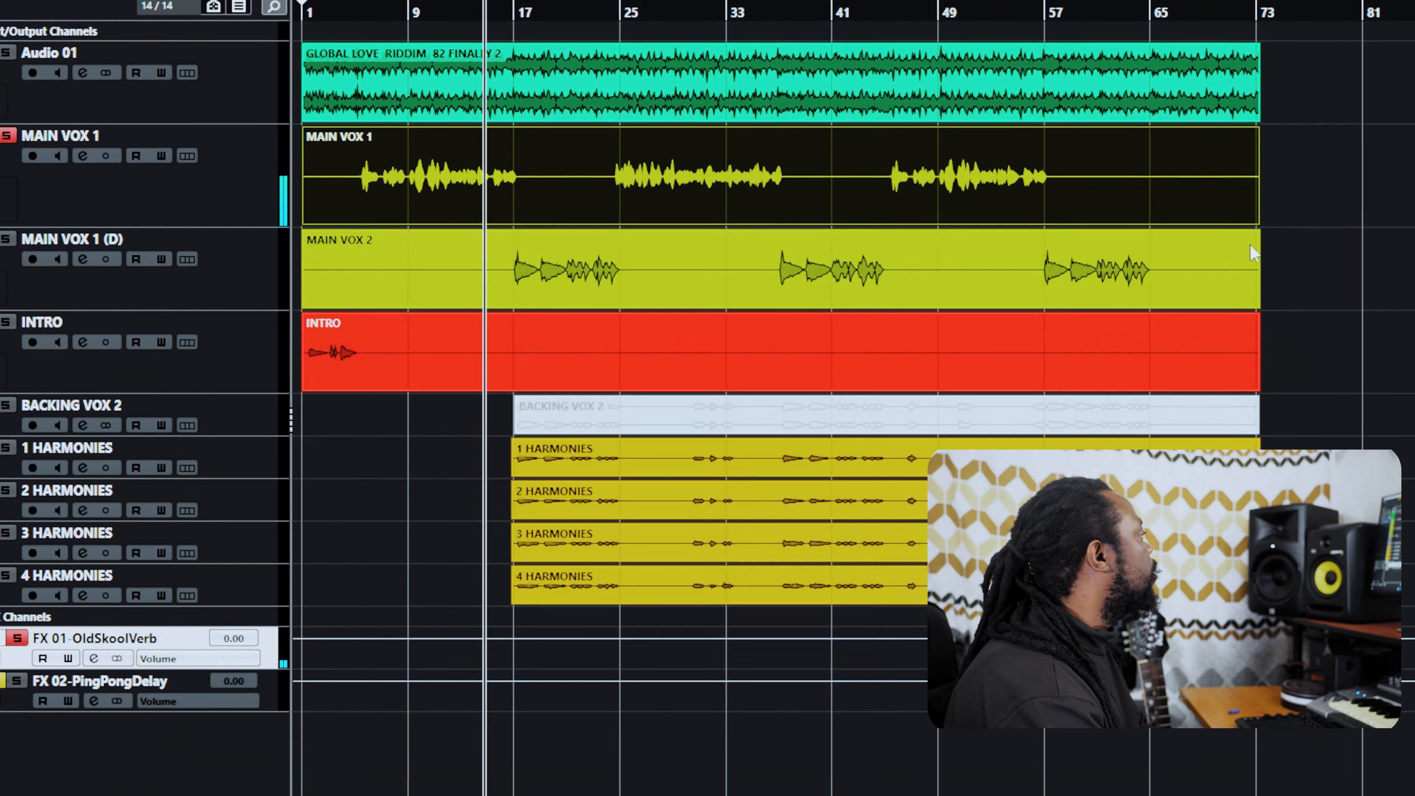
# Replay the vocal from around bar 9, open MAIN VOX 1's channel settings, adjust its reverb send level and stop playback
pyautogui.click(419, 28)
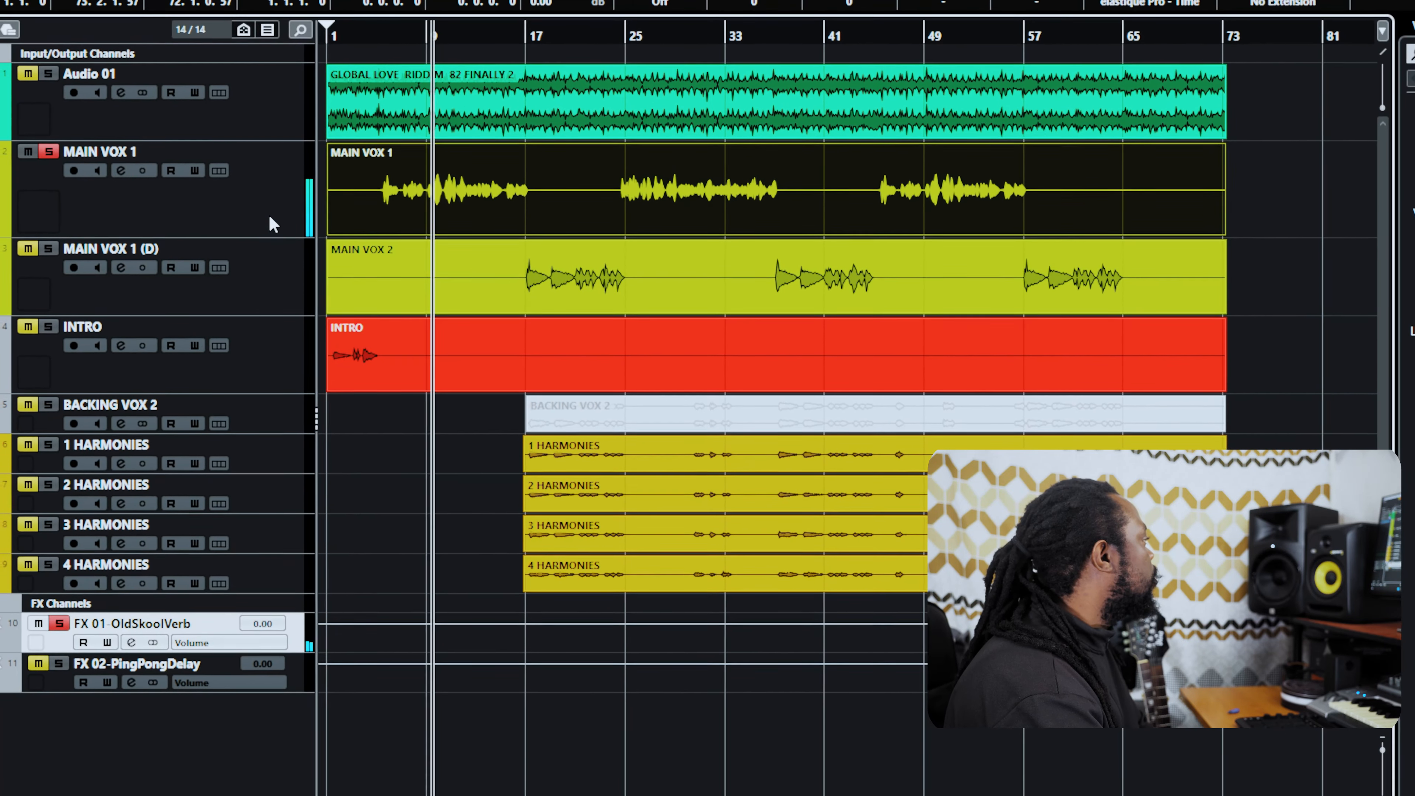
pyautogui.click(260, 216)
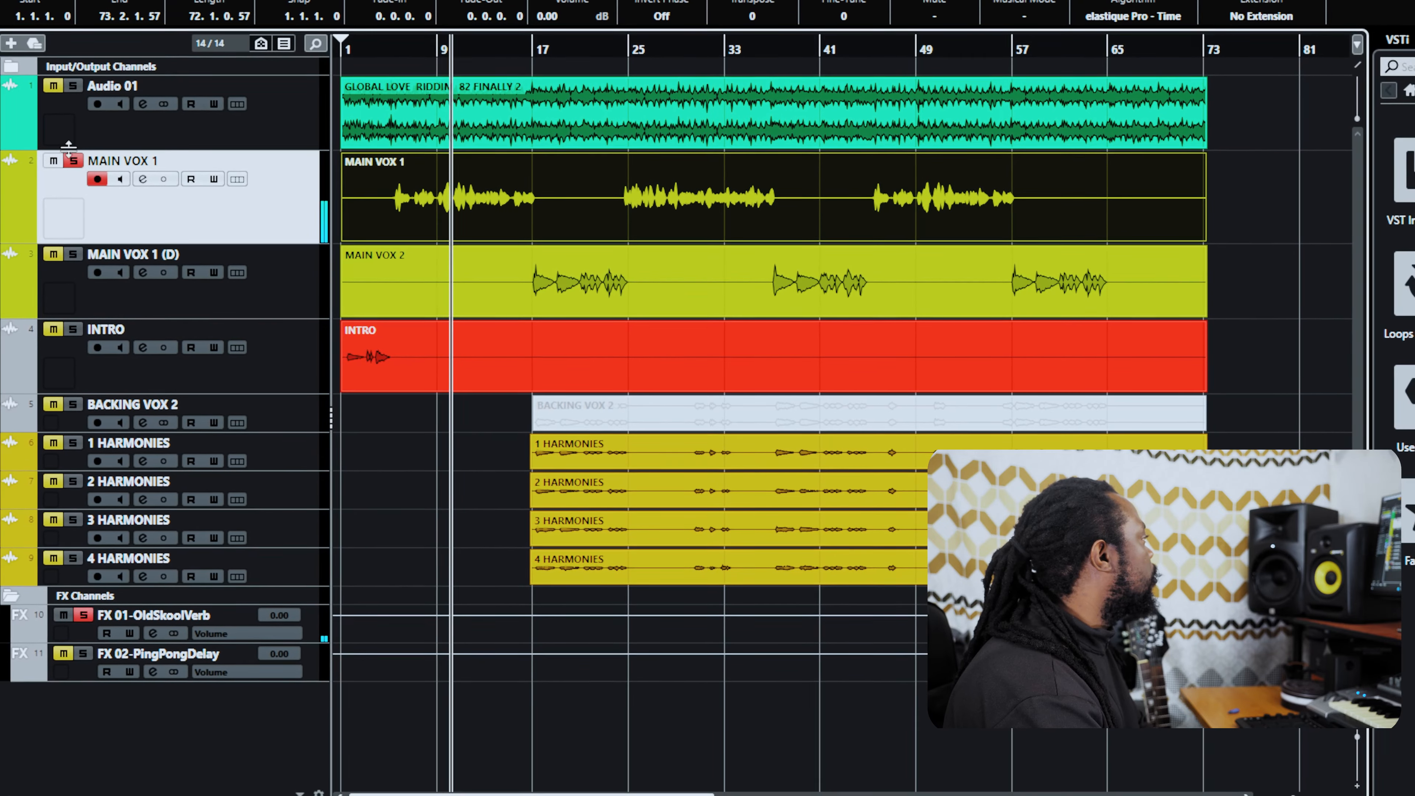
pyautogui.click(134, 175)
pyautogui.moveTo(997, 342); pyautogui.dragTo(1021, 364)
pyautogui.press('space')
# Open the FX 01-OldSkoolVerb channel settings and insert a Compressor in the slot after OldSkoolVerb
pyautogui.click(194, 616)
pyautogui.click(335, 349)
pyautogui.click(452, 357)
pyautogui.write('COMPRE')
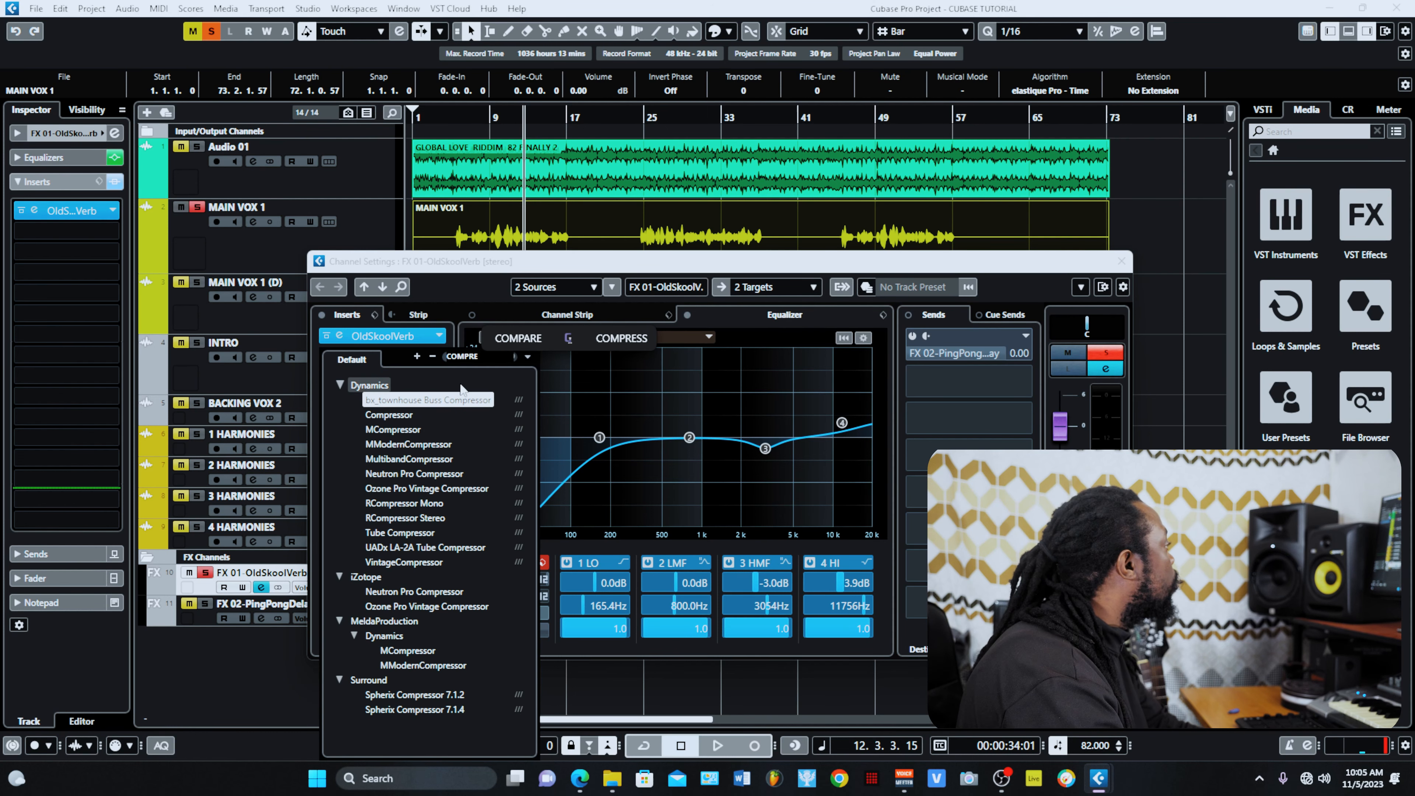
pyautogui.click(396, 416)
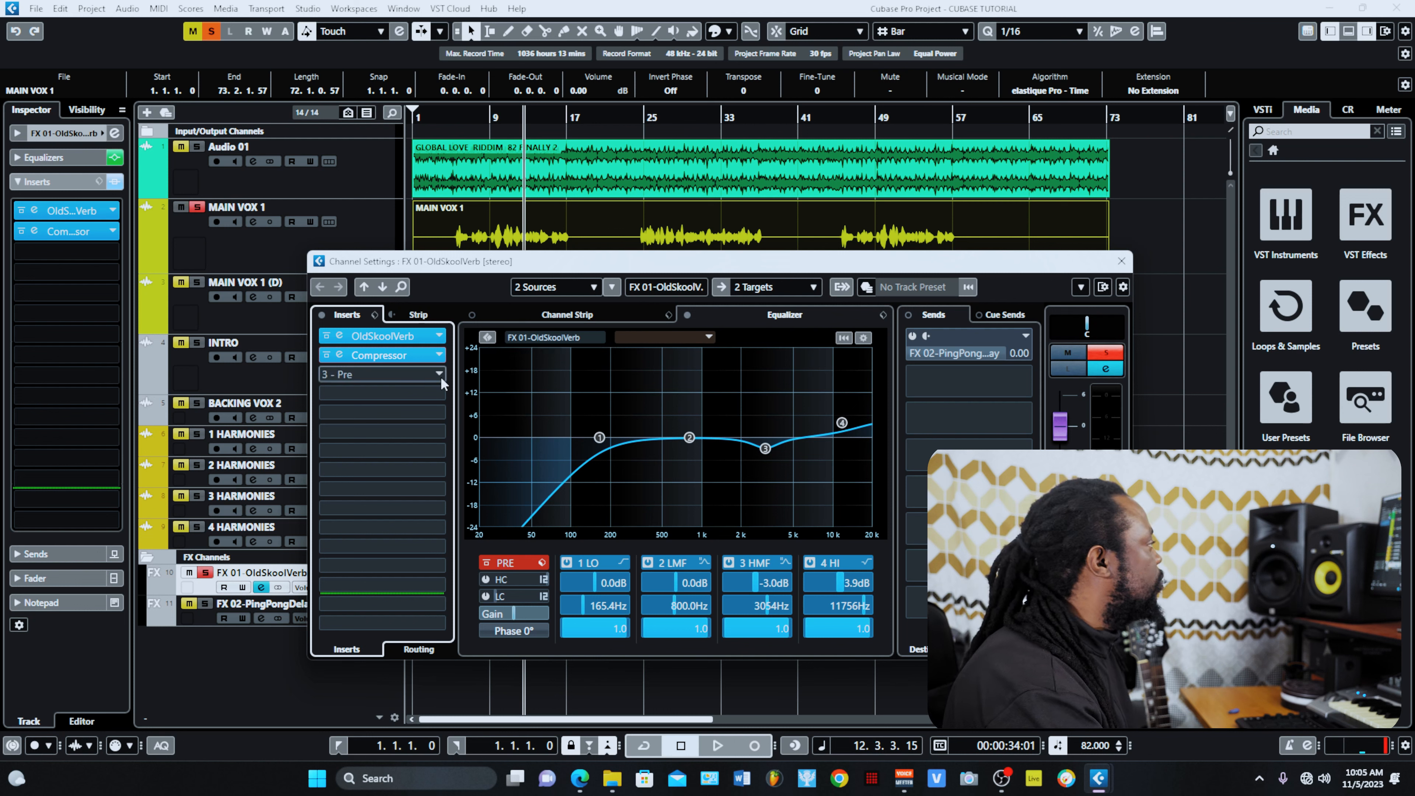
# Open the reverb channel's Compressor, activate its side-chain and load the Lead Vocals In Your Face preset
pyautogui.click(399, 356)
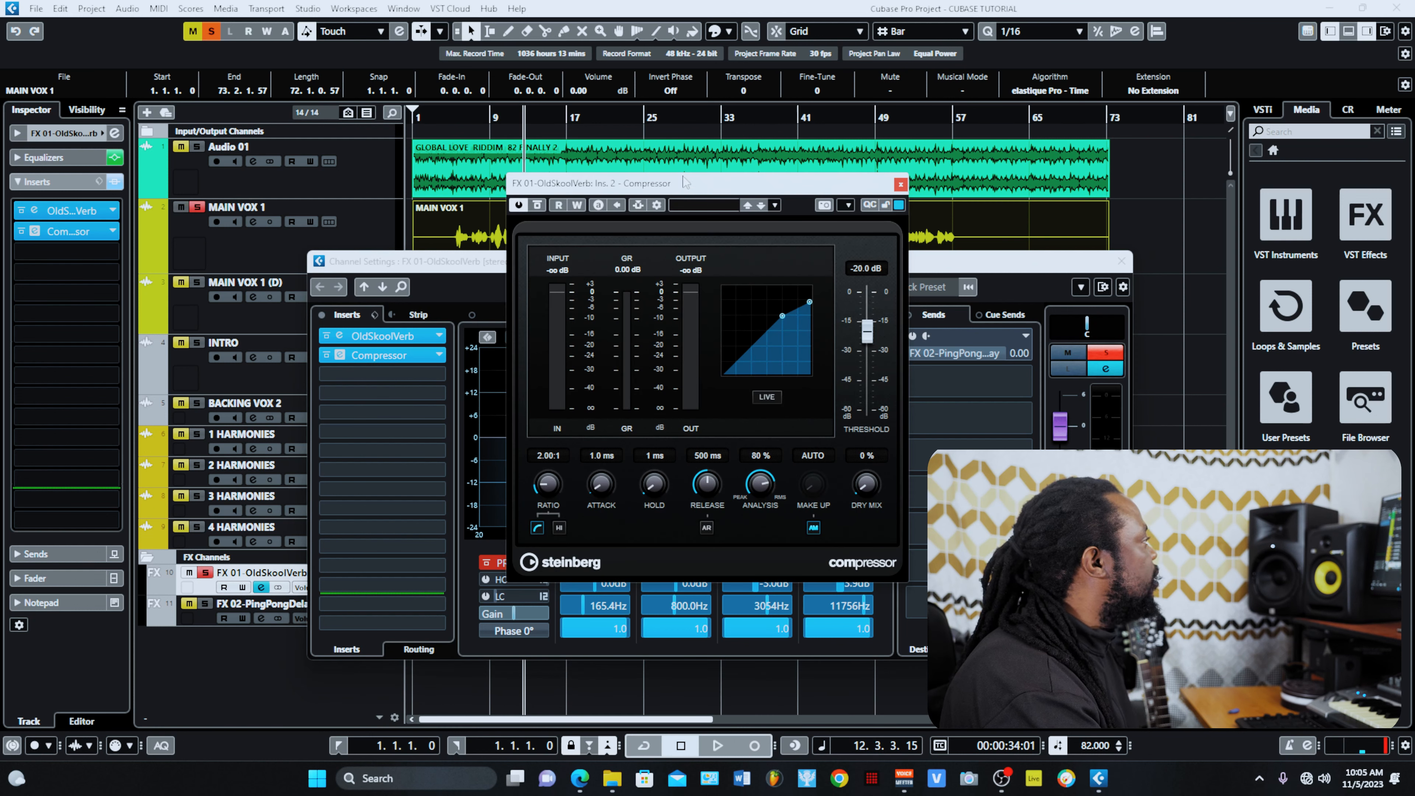
pyautogui.moveTo(687, 191); pyautogui.dragTo(678, 278)
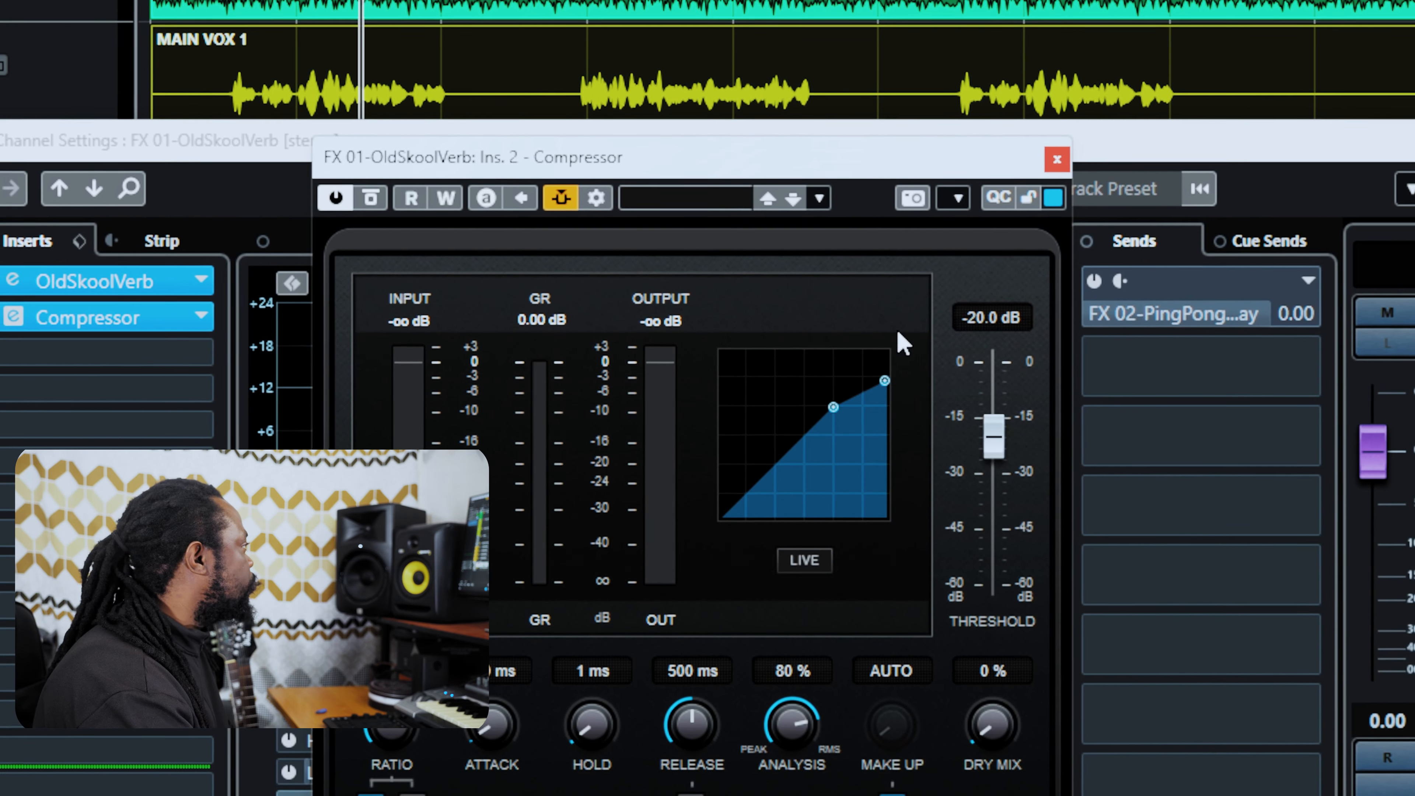
pyautogui.click(694, 200)
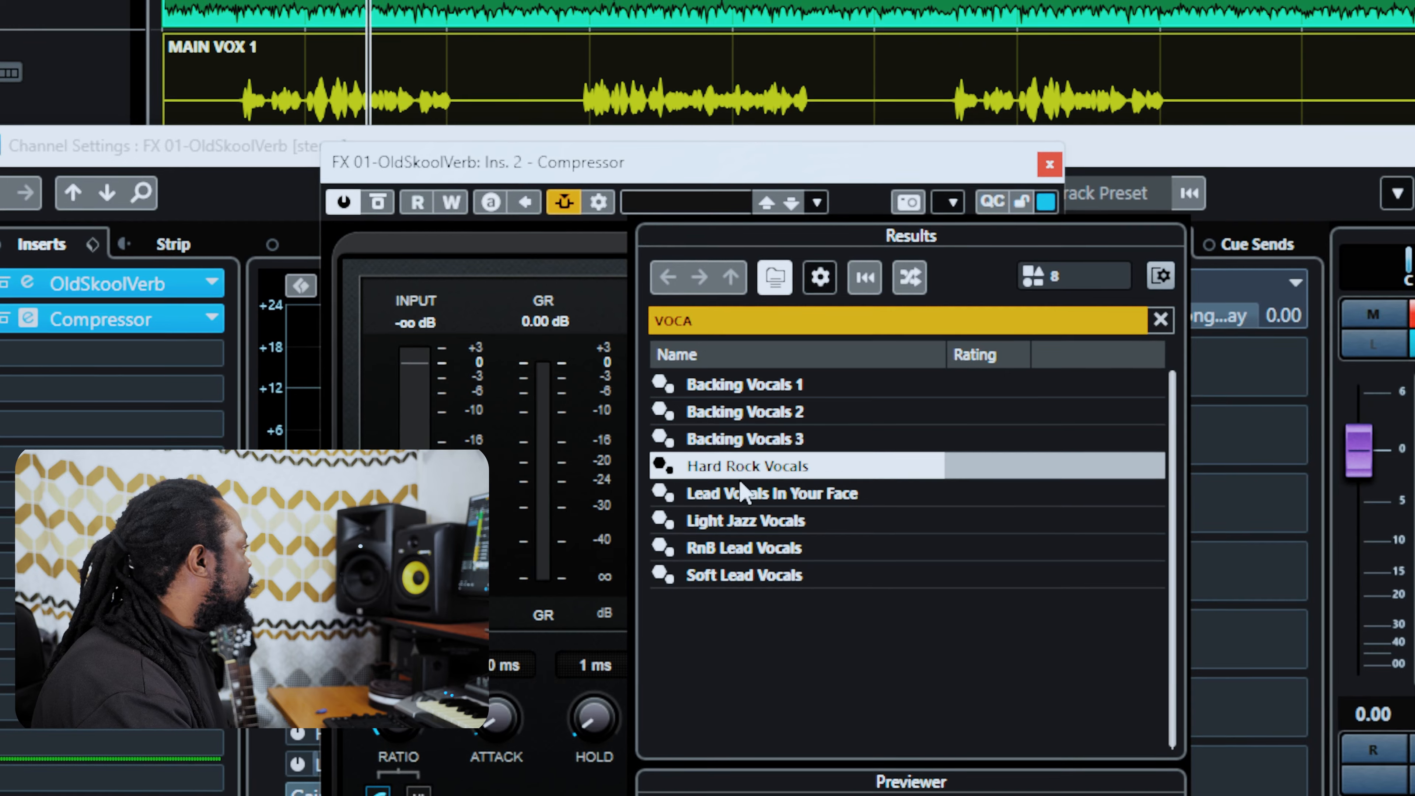
pyautogui.doubleClick(744, 492)
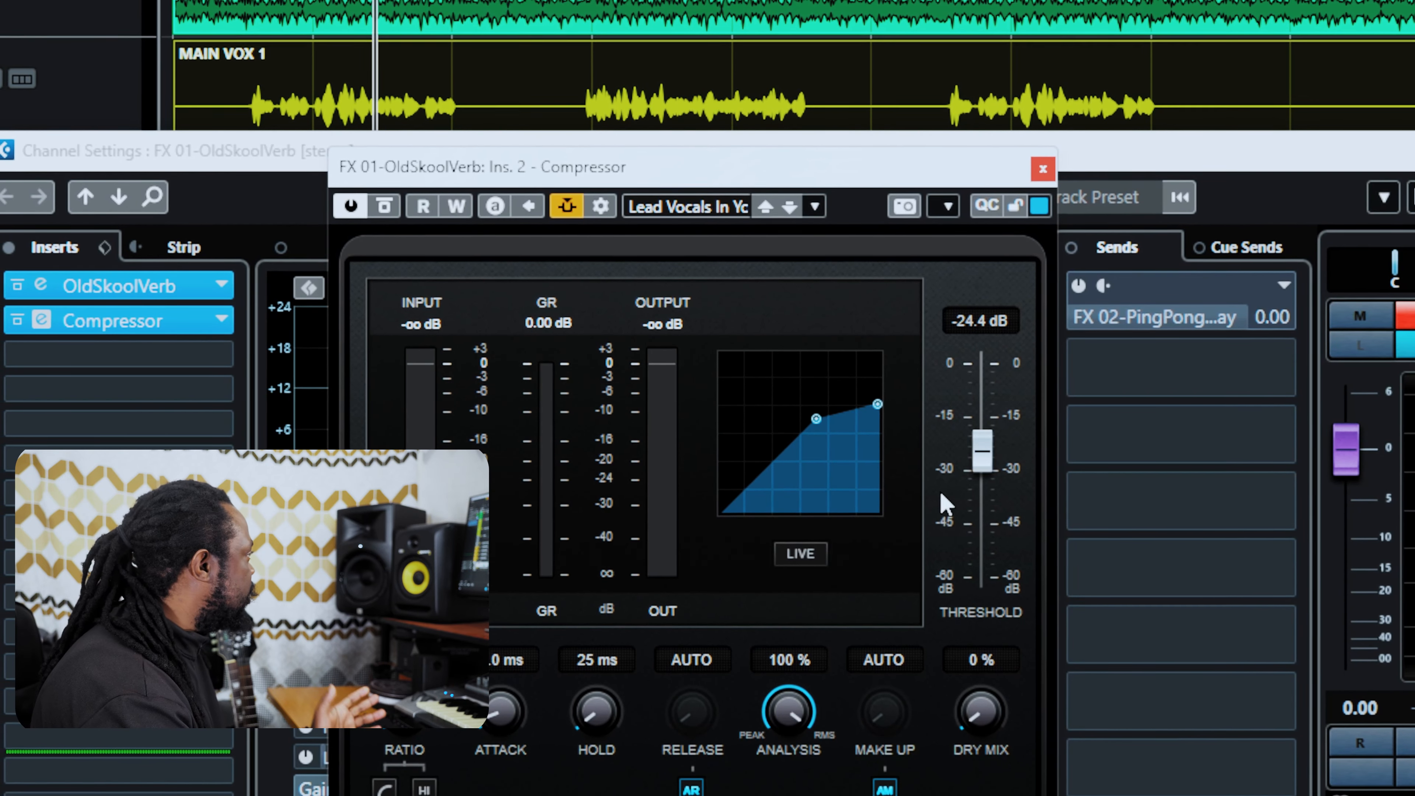
# Add MAIN VOX 1 as the compressor's side-chain source, then close the routing and channel settings windows
pyautogui.click(567, 206)
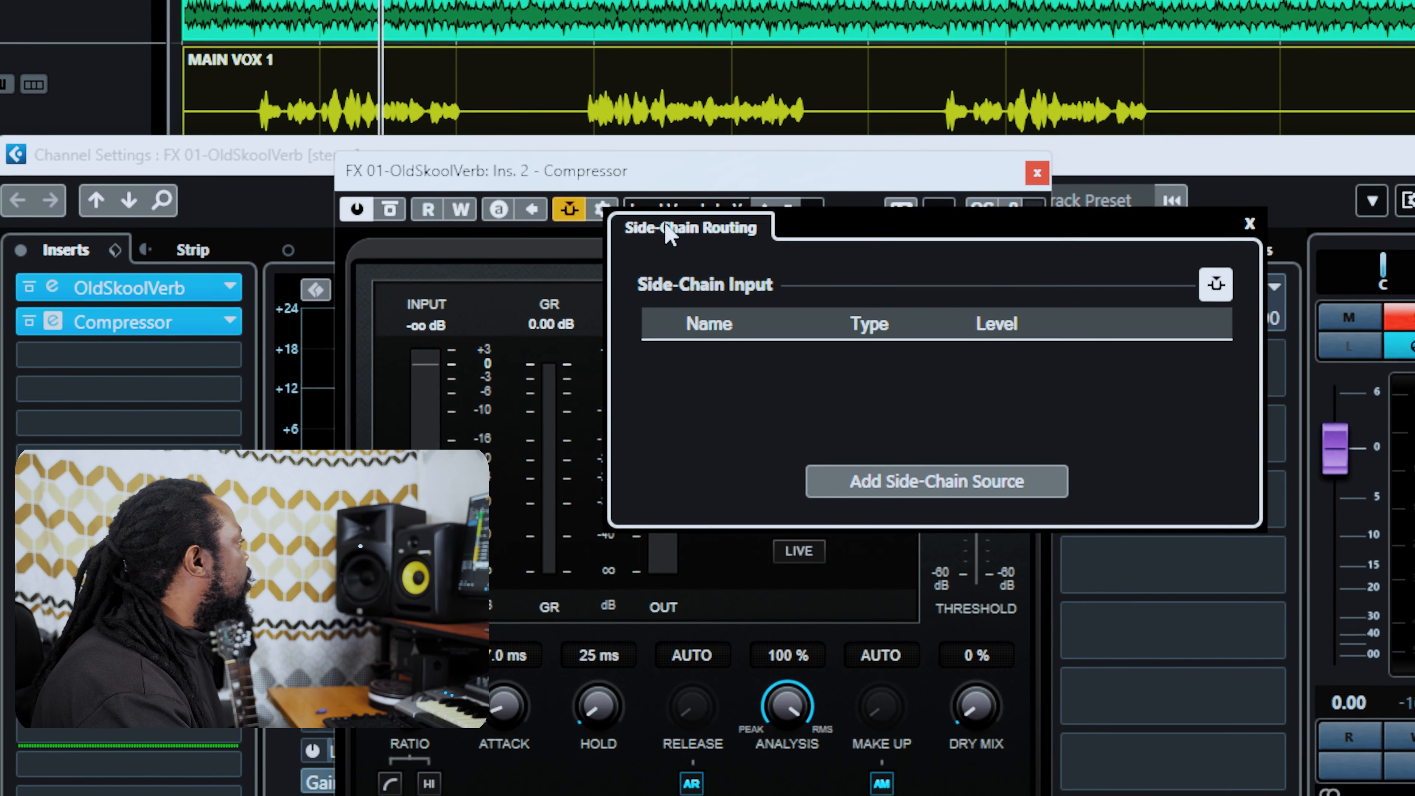
pyautogui.click(908, 481)
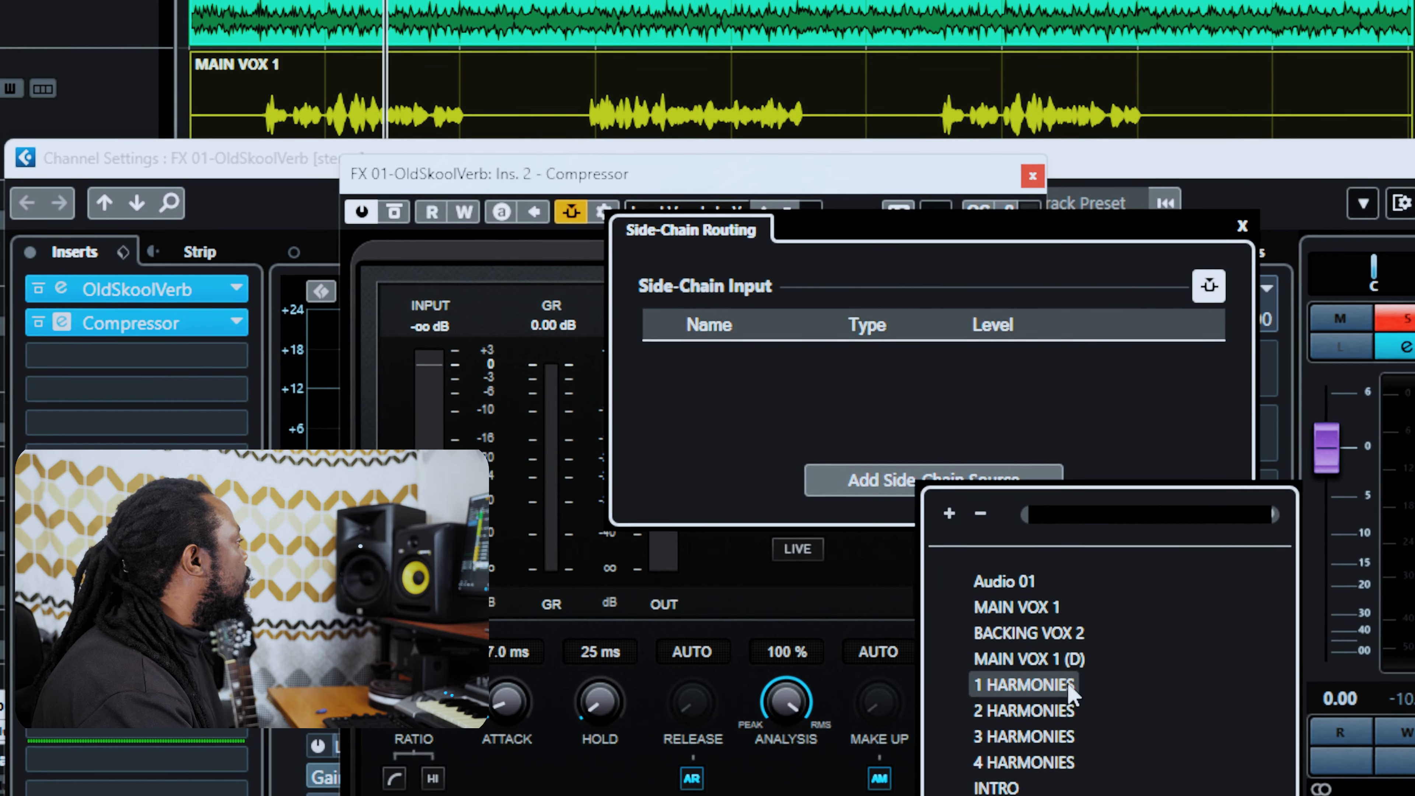
pyautogui.click(1028, 608)
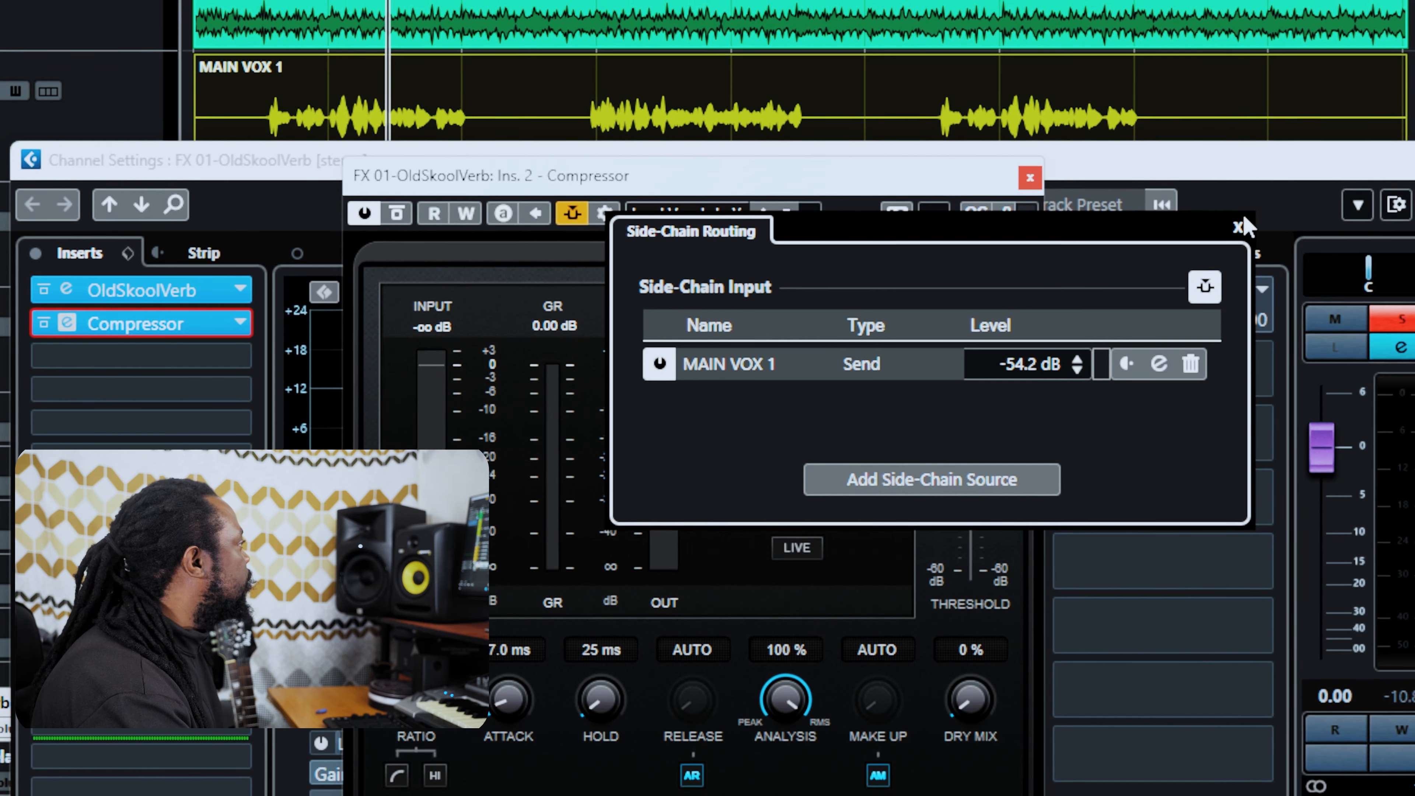
pyautogui.click(1240, 172)
pyautogui.click(1413, 162)
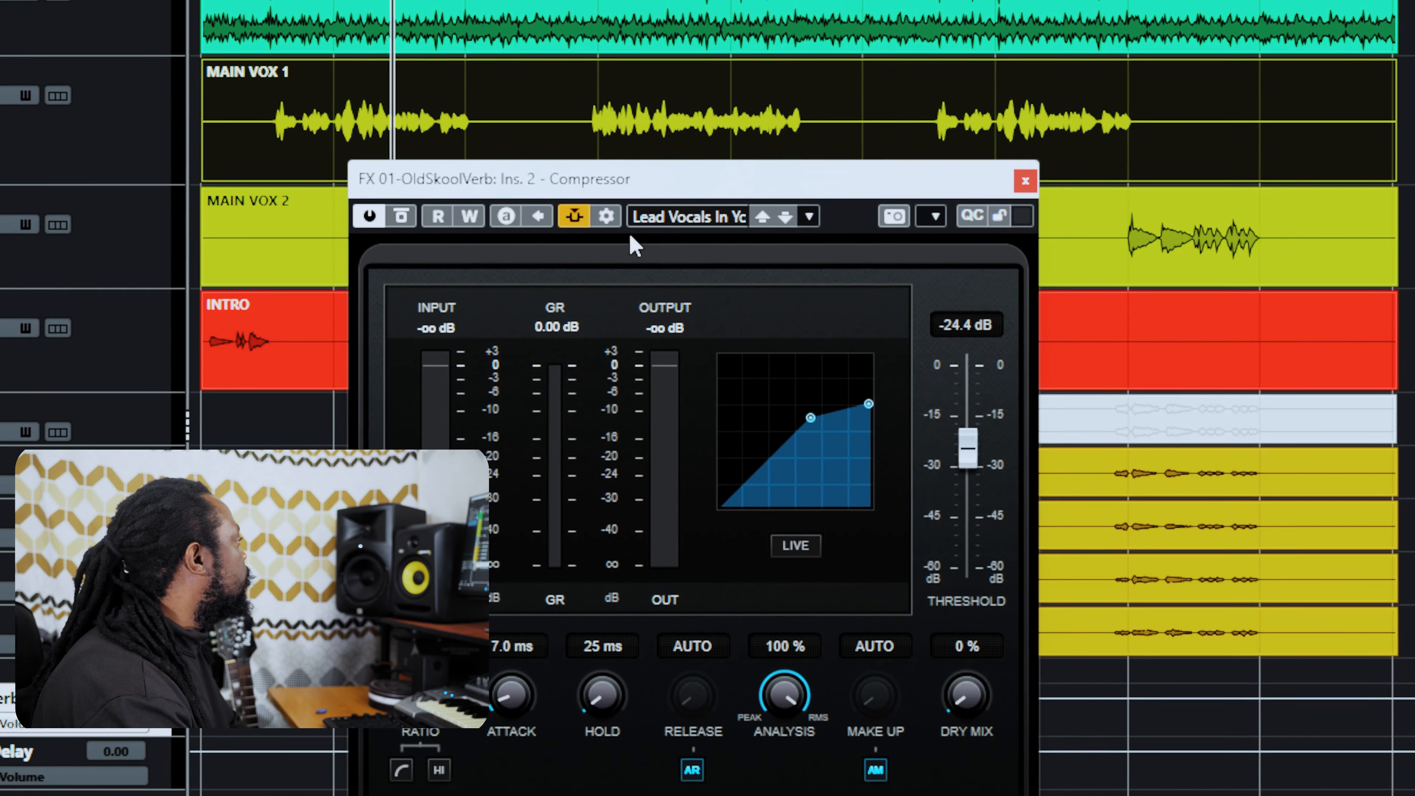
# During playback, raise the compressor's threshold to 0.0 dB, sweep the dry mix to 100 % and settle it at 73 %
pyautogui.press('space')
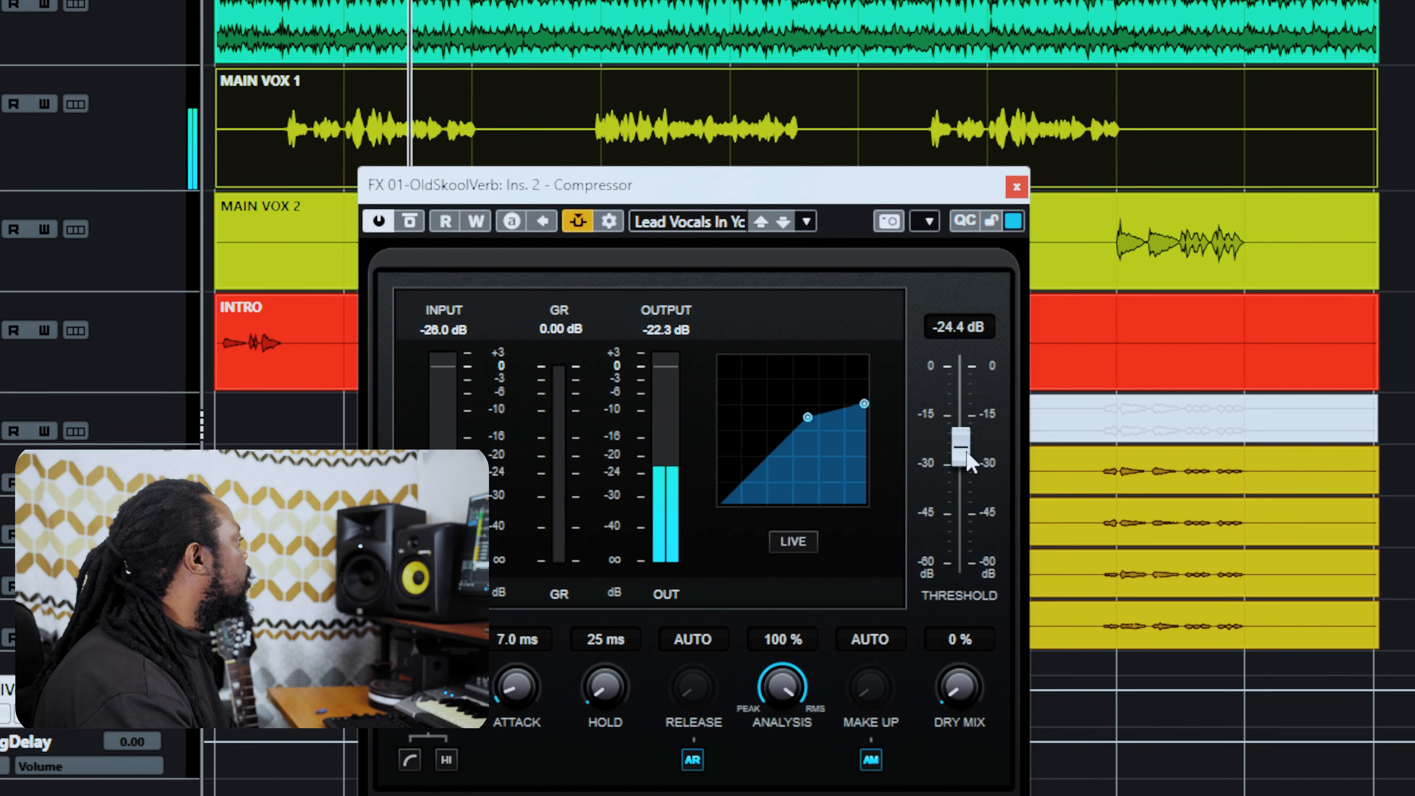
pyautogui.moveTo(967, 449); pyautogui.dragTo(986, 326)
pyautogui.moveTo(968, 673); pyautogui.dragTo(969, 385)
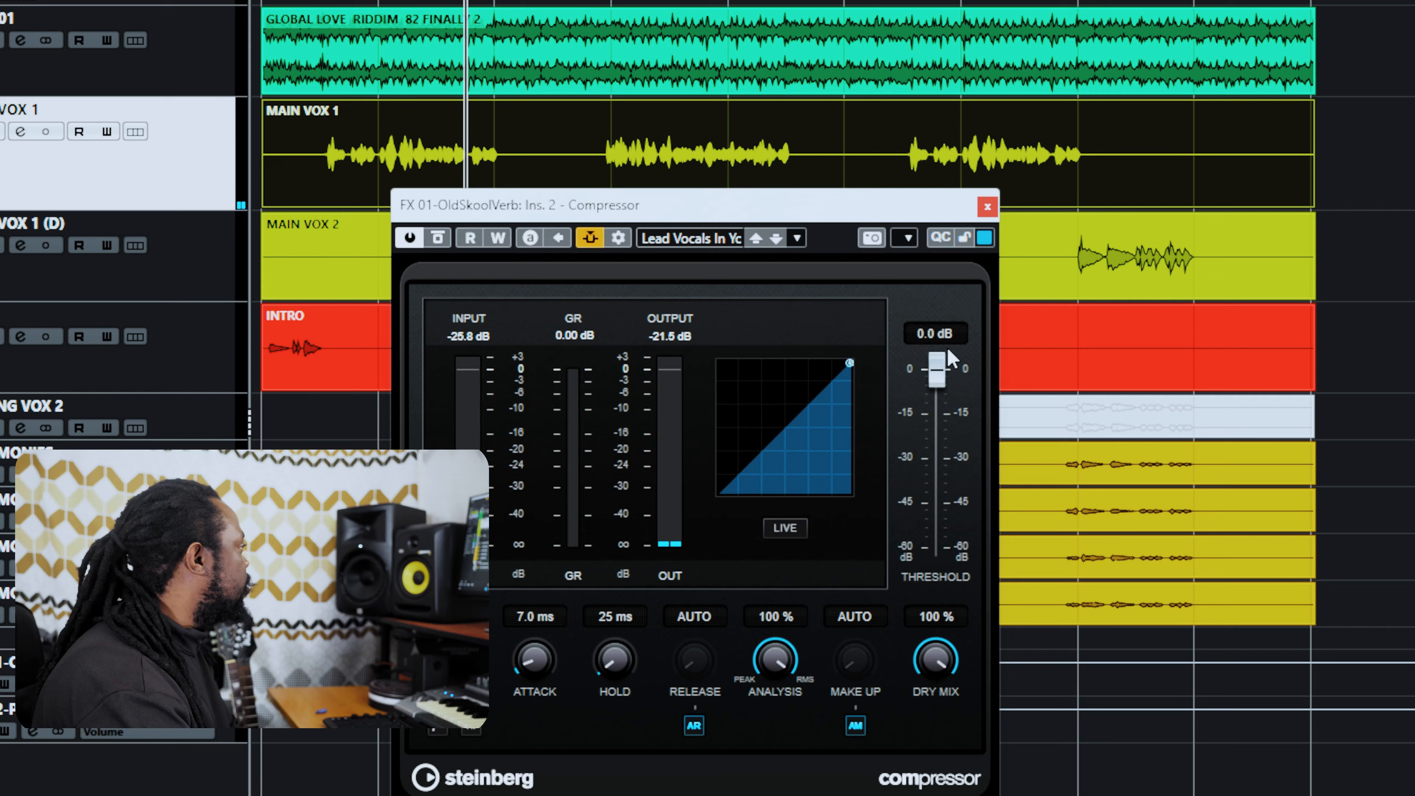
pyautogui.moveTo(948, 677); pyautogui.dragTo(949, 716)
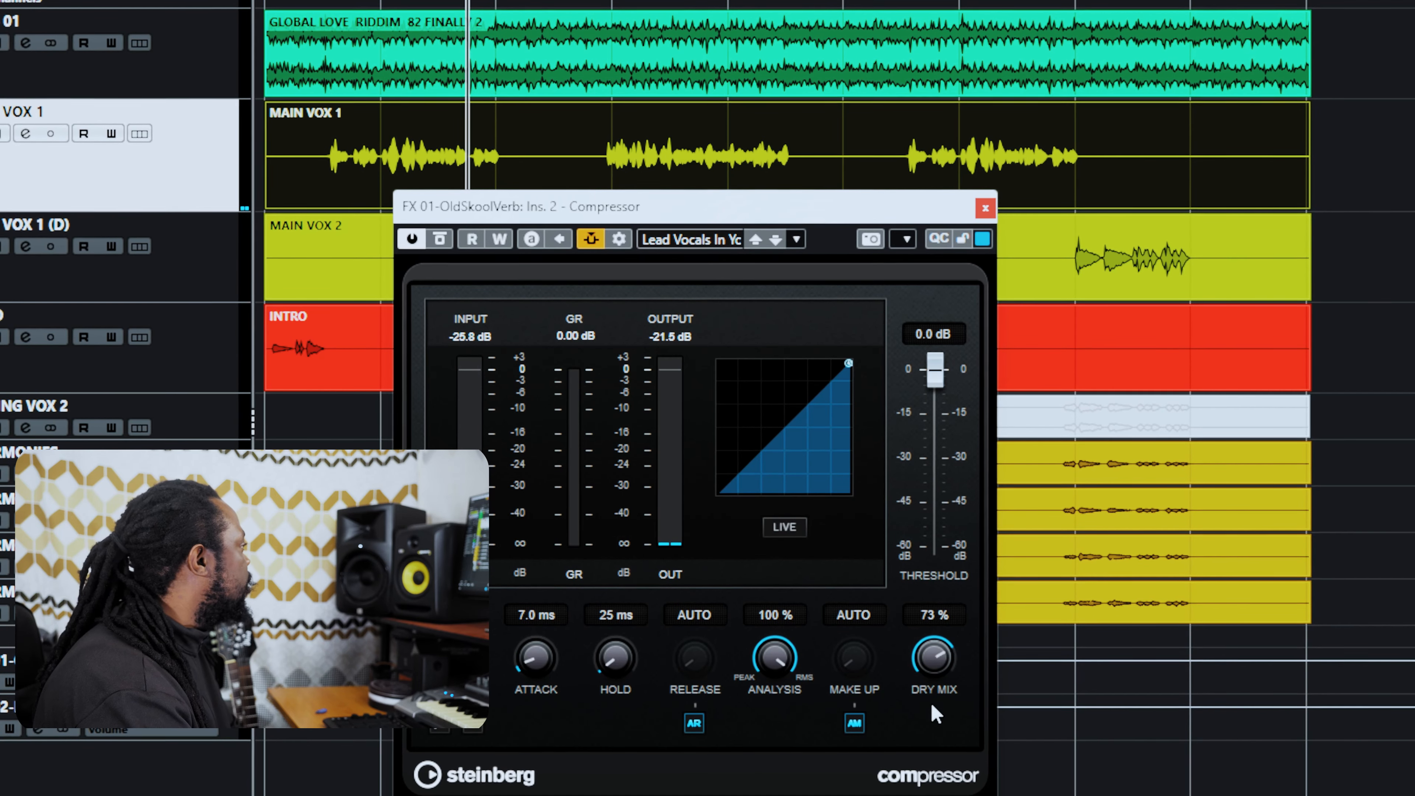
pyautogui.moveTo(935, 369)
pyautogui.mouseDown()
pyautogui.moveTo(935, 391)
pyautogui.moveTo(923, 372)
pyautogui.mouseUp()
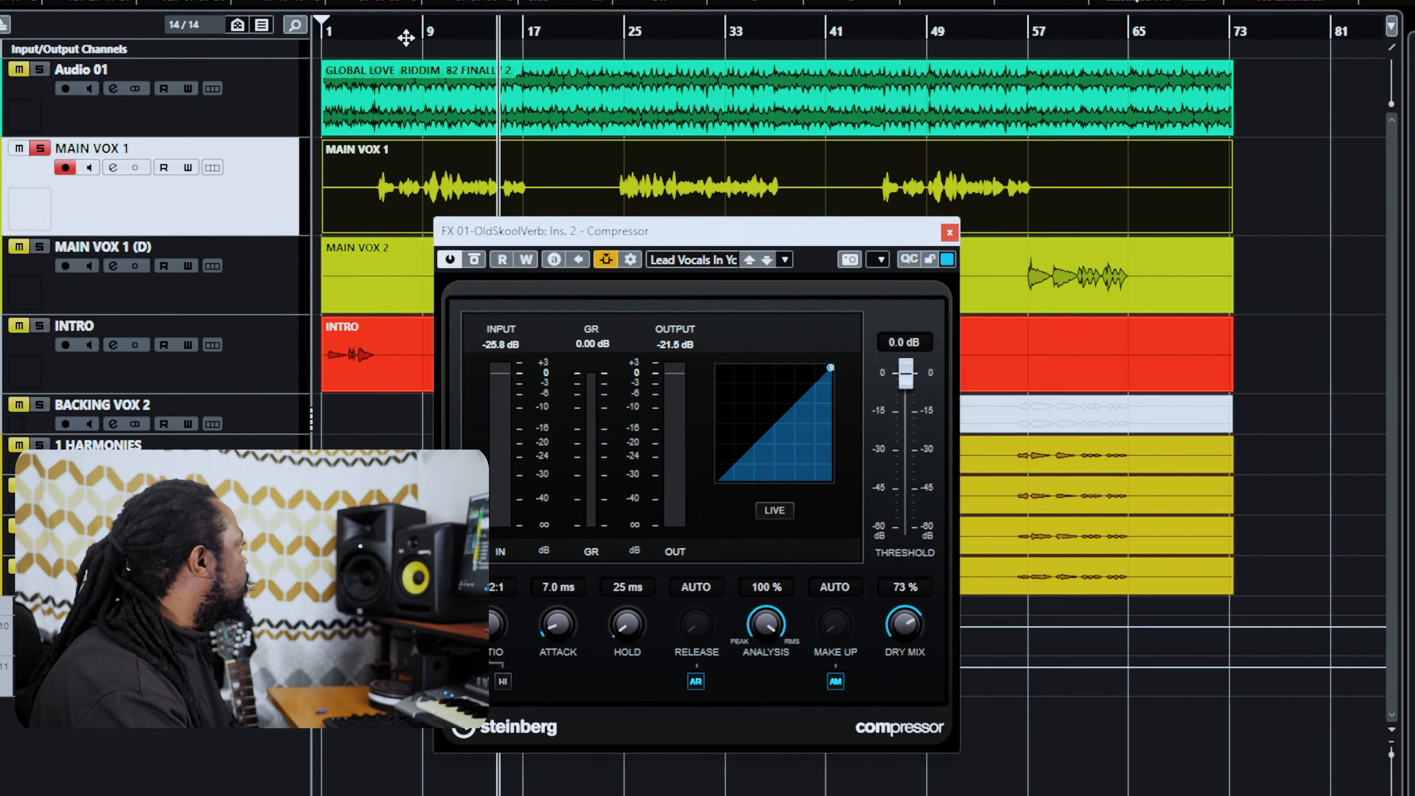
# Replay from around bar 7, sweep the compressor's threshold down to -60.0 dB, settle it at -9.4 dB and stop playback
pyautogui.click(406, 38)
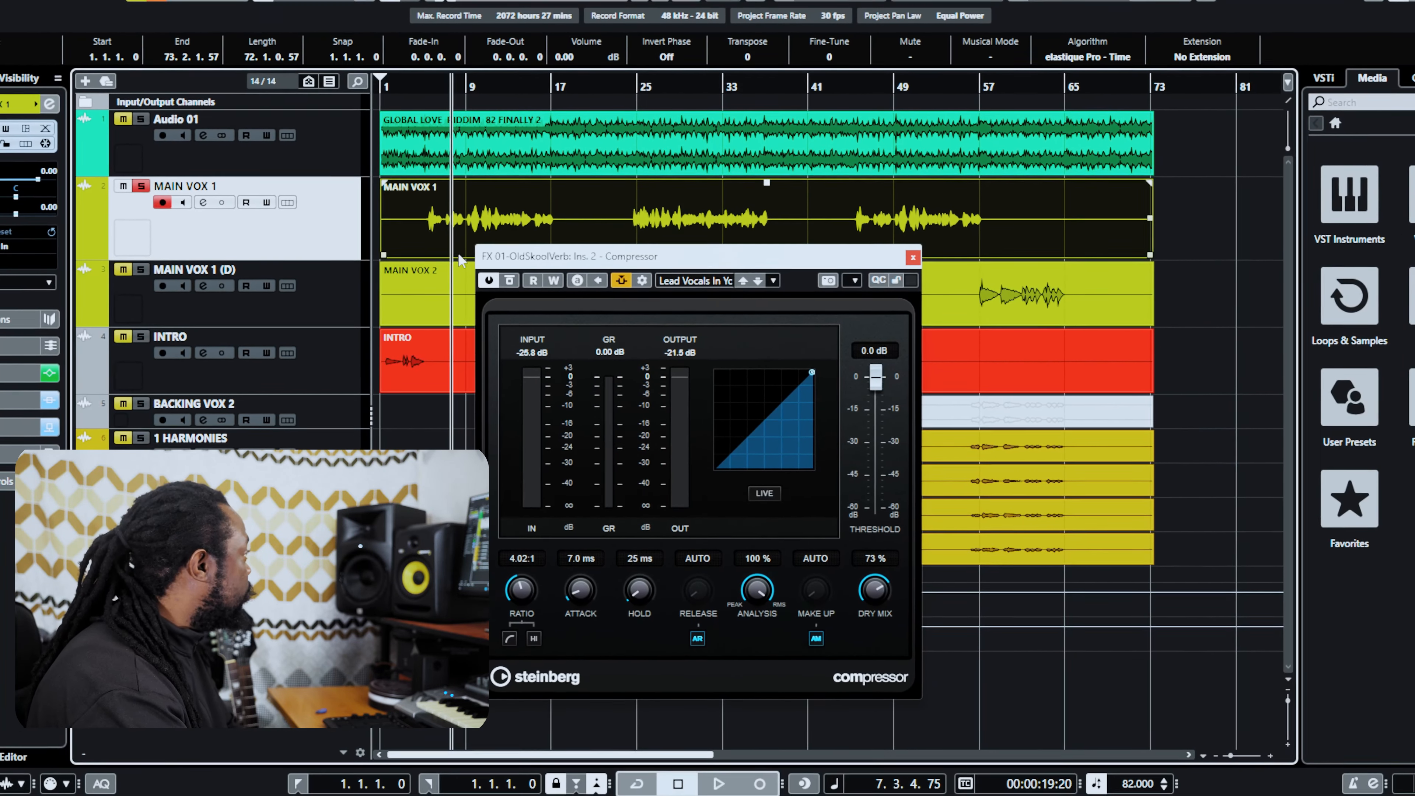
pyautogui.press('space')
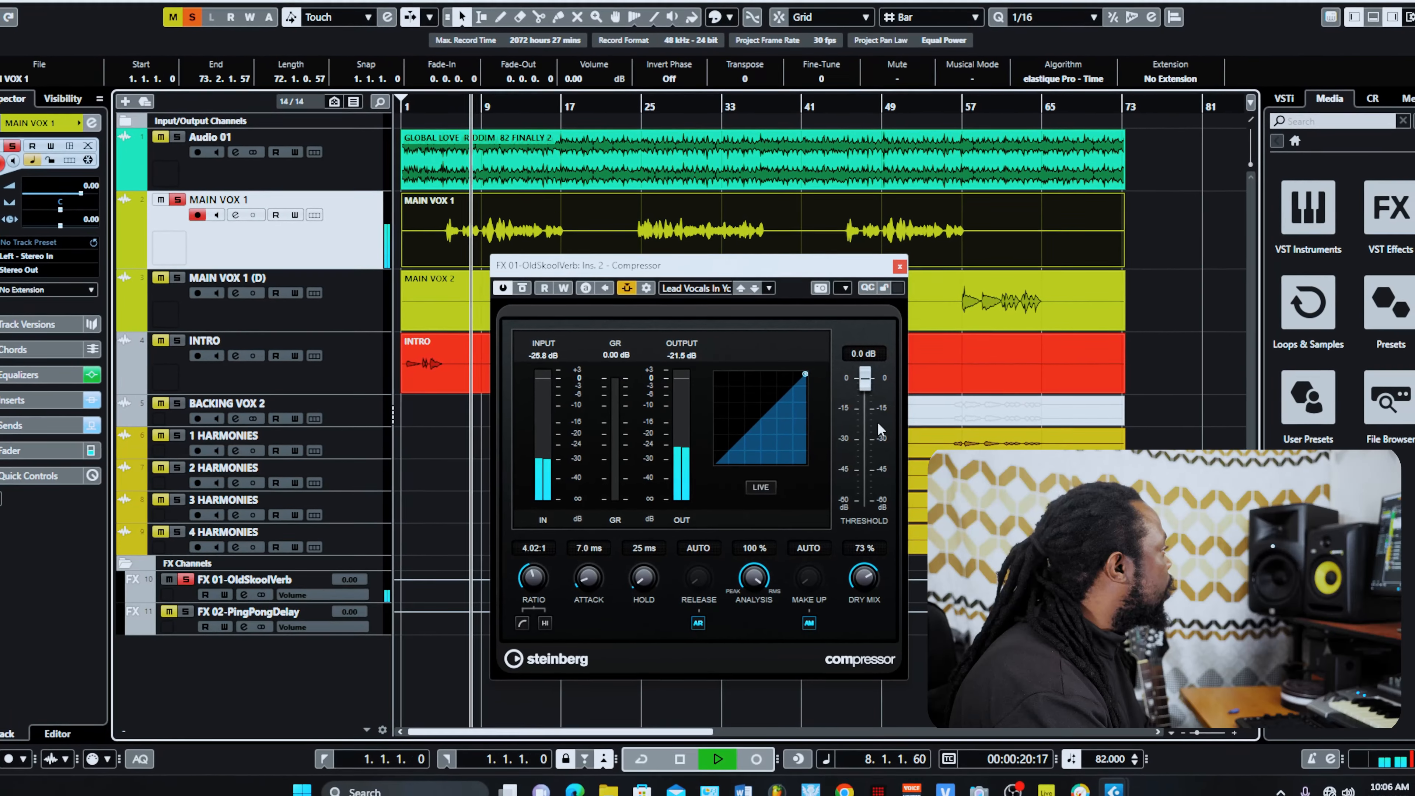
pyautogui.moveTo(865, 379); pyautogui.dragTo(867, 502)
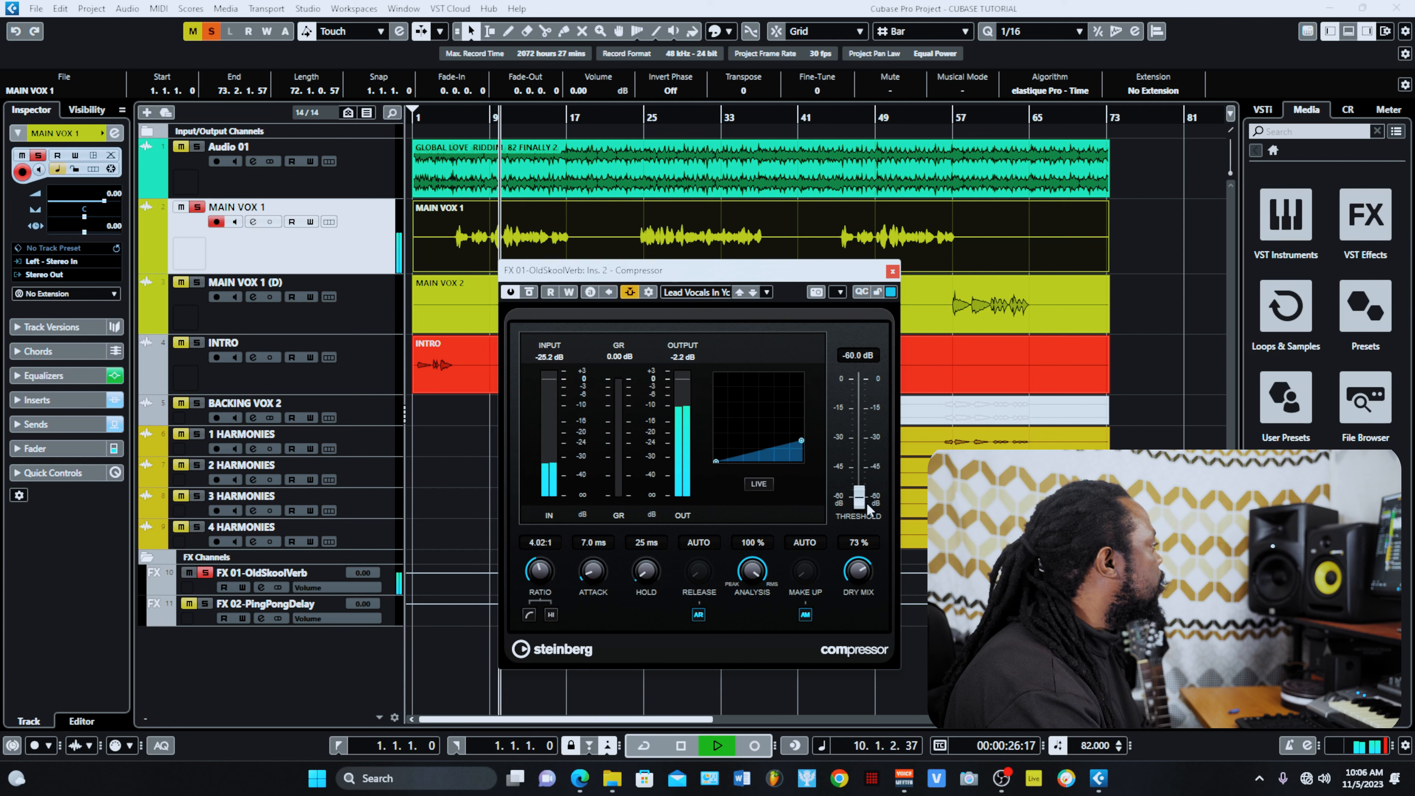
pyautogui.moveTo(866, 502); pyautogui.dragTo(872, 434)
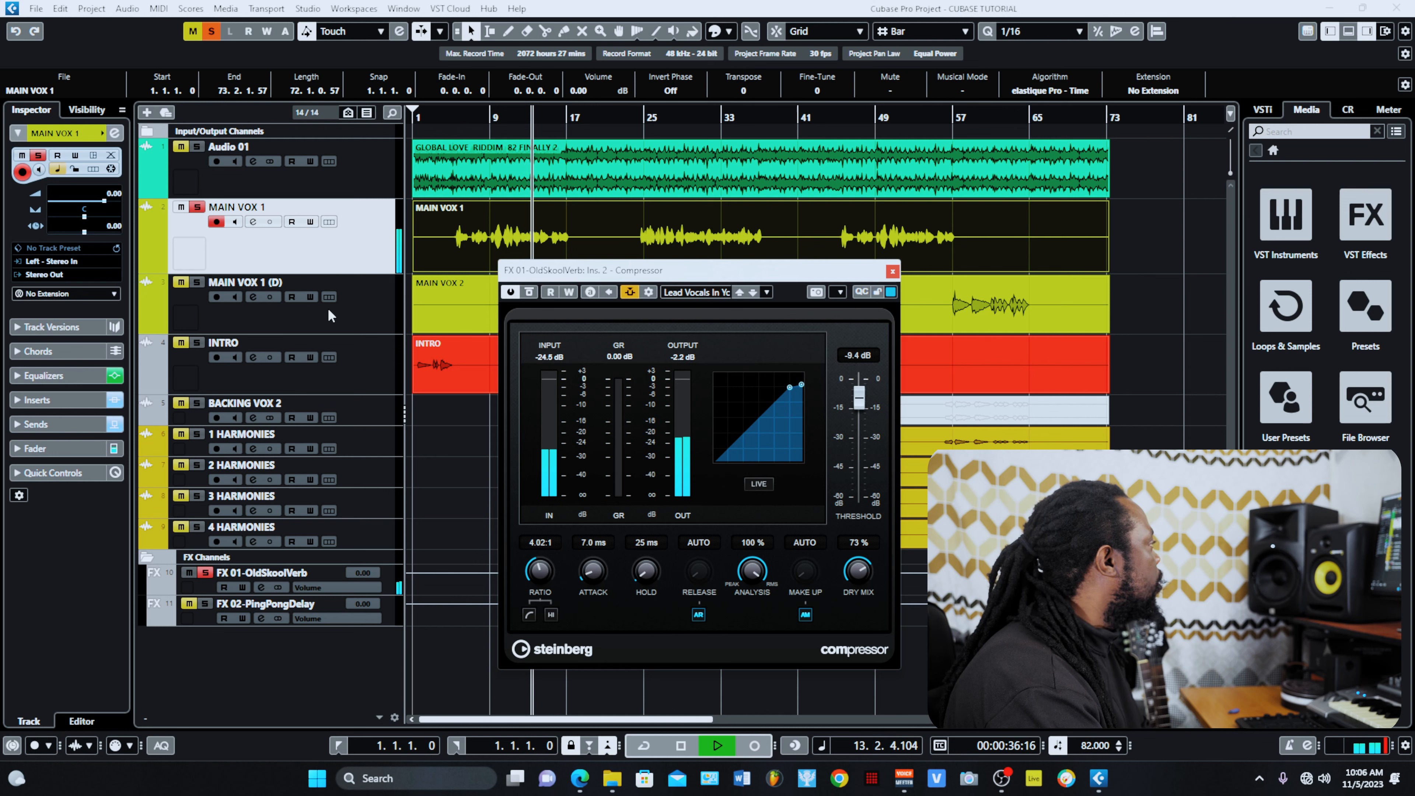
pyautogui.press('space')
# Deactivate all soloed and muted tracks, play the full mix from around bar 5 and close the compressor
pyautogui.click(458, 120)
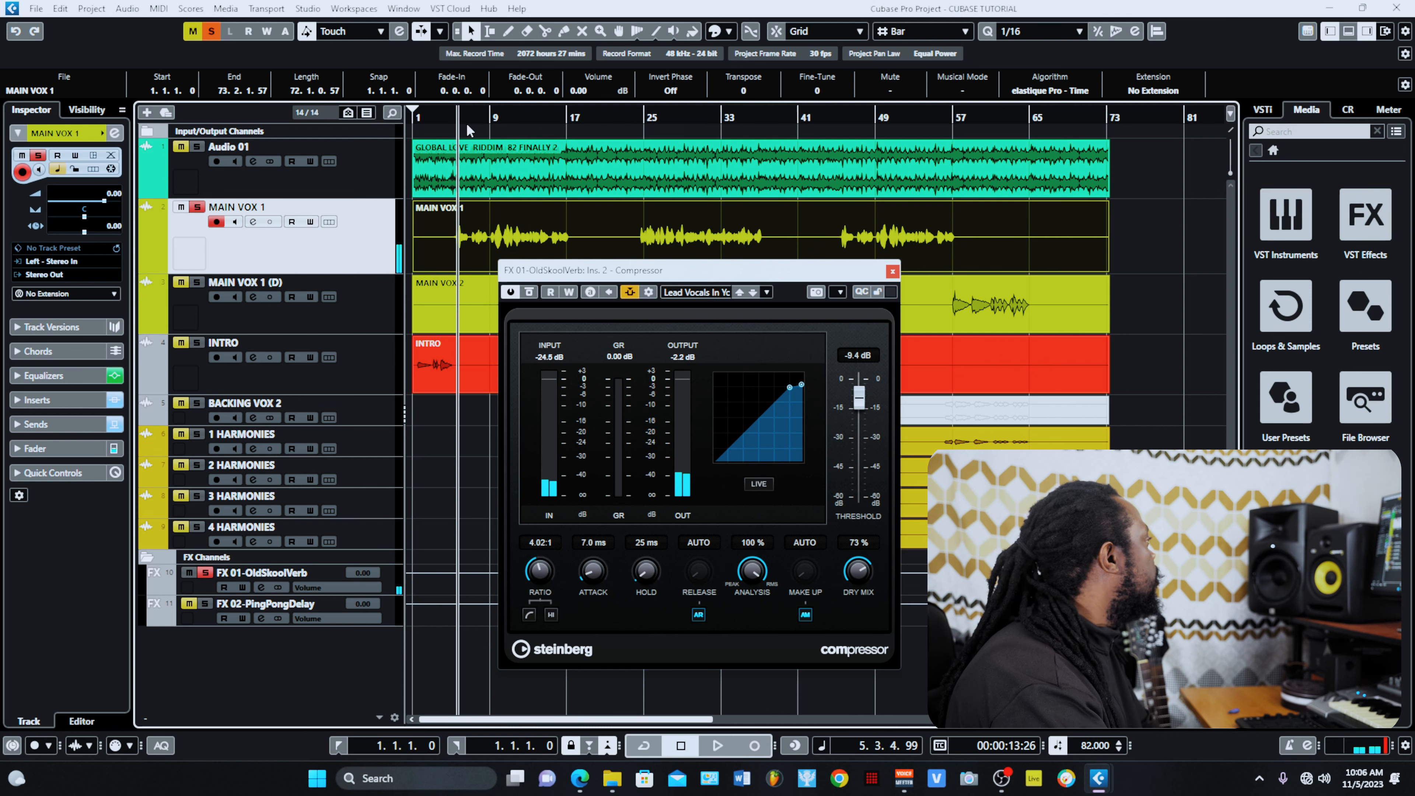
pyautogui.click(211, 31)
pyautogui.press('space')
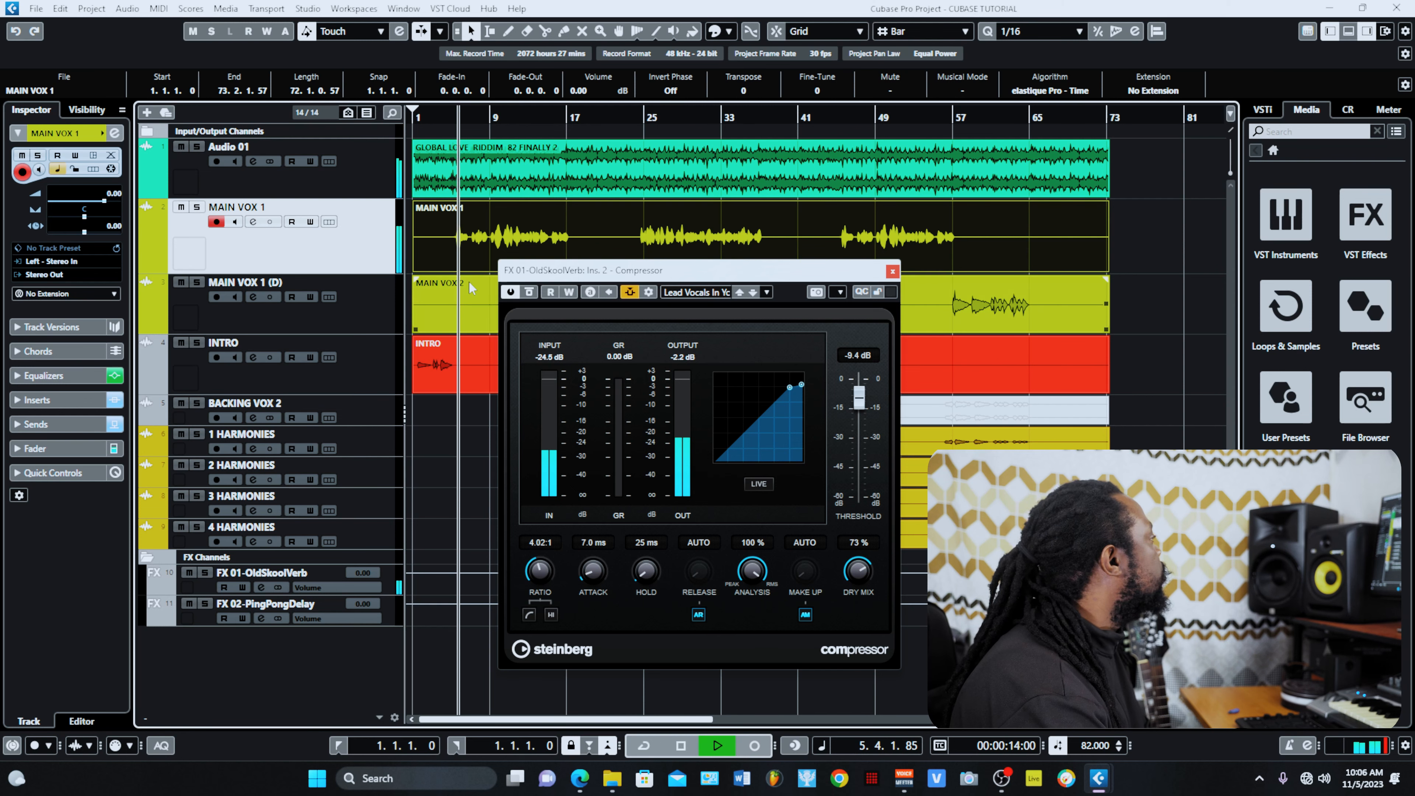
pyautogui.click(892, 272)
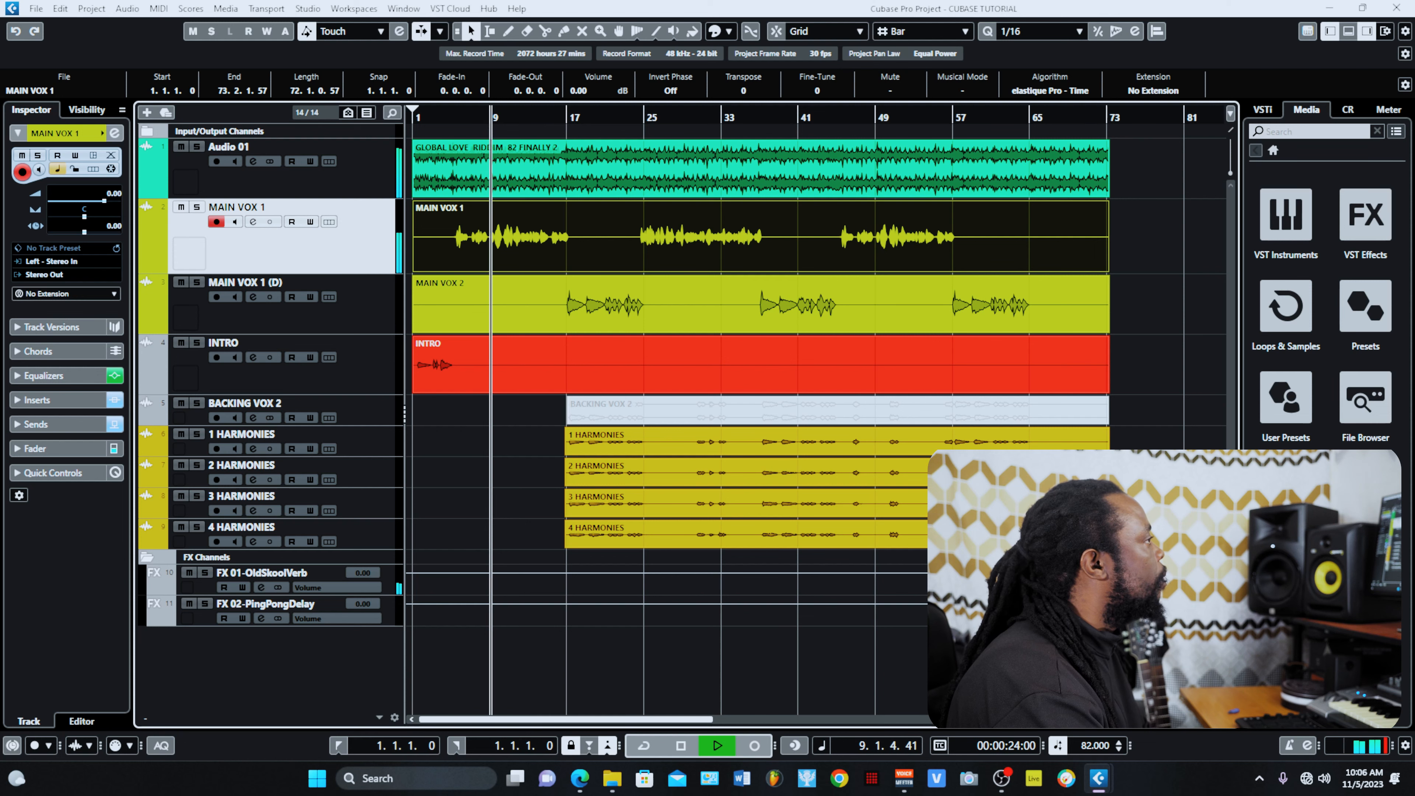
# In the MixConsole, balance MAIN VOX 1's fader to -0.37 dB during playback, then close the mixer and return the cursor to bar 5
pyautogui.press('F3')
pyautogui.moveTo(688, 151); pyautogui.dragTo(485, 61)
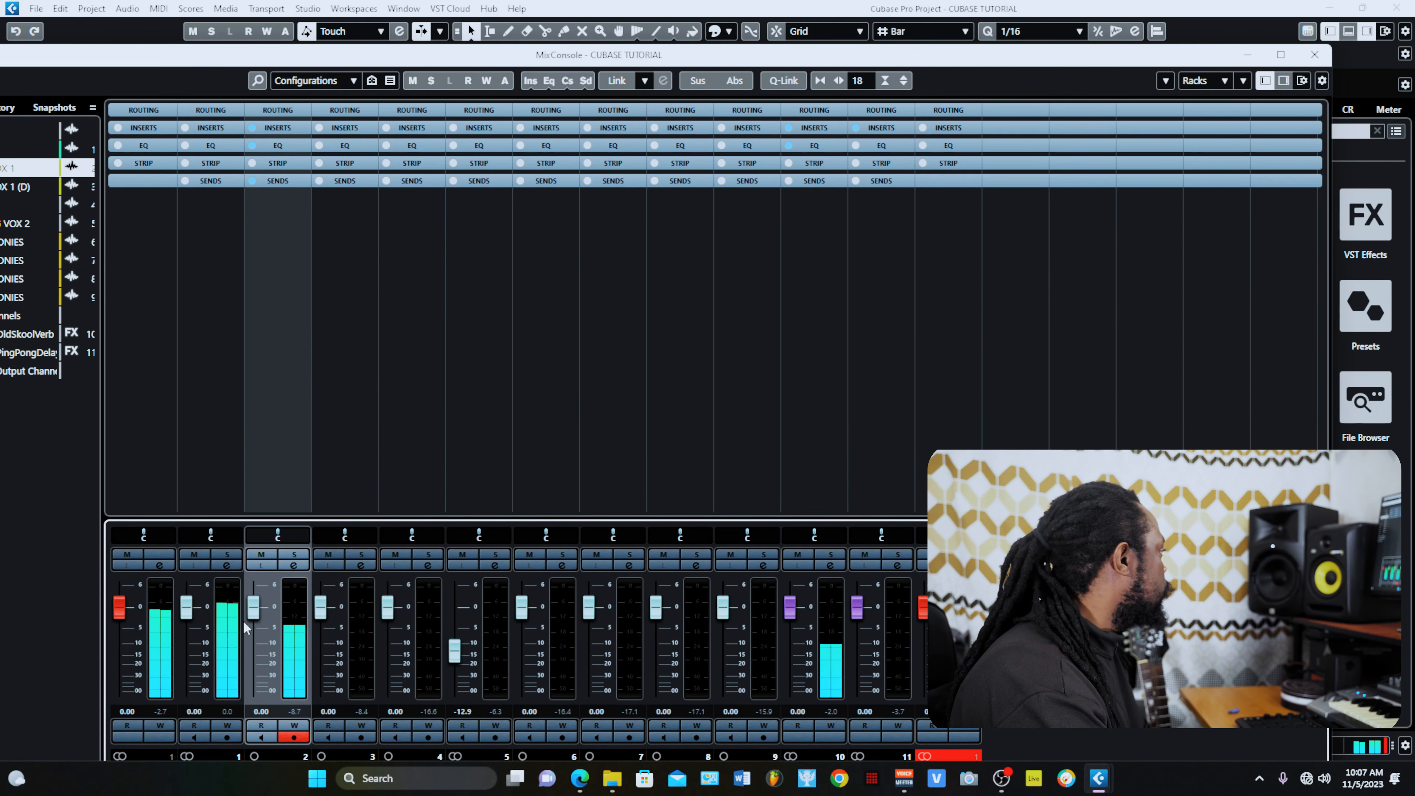
pyautogui.click(295, 554)
pyautogui.moveTo(254, 608); pyautogui.dragTo(253, 622)
pyautogui.click(295, 555)
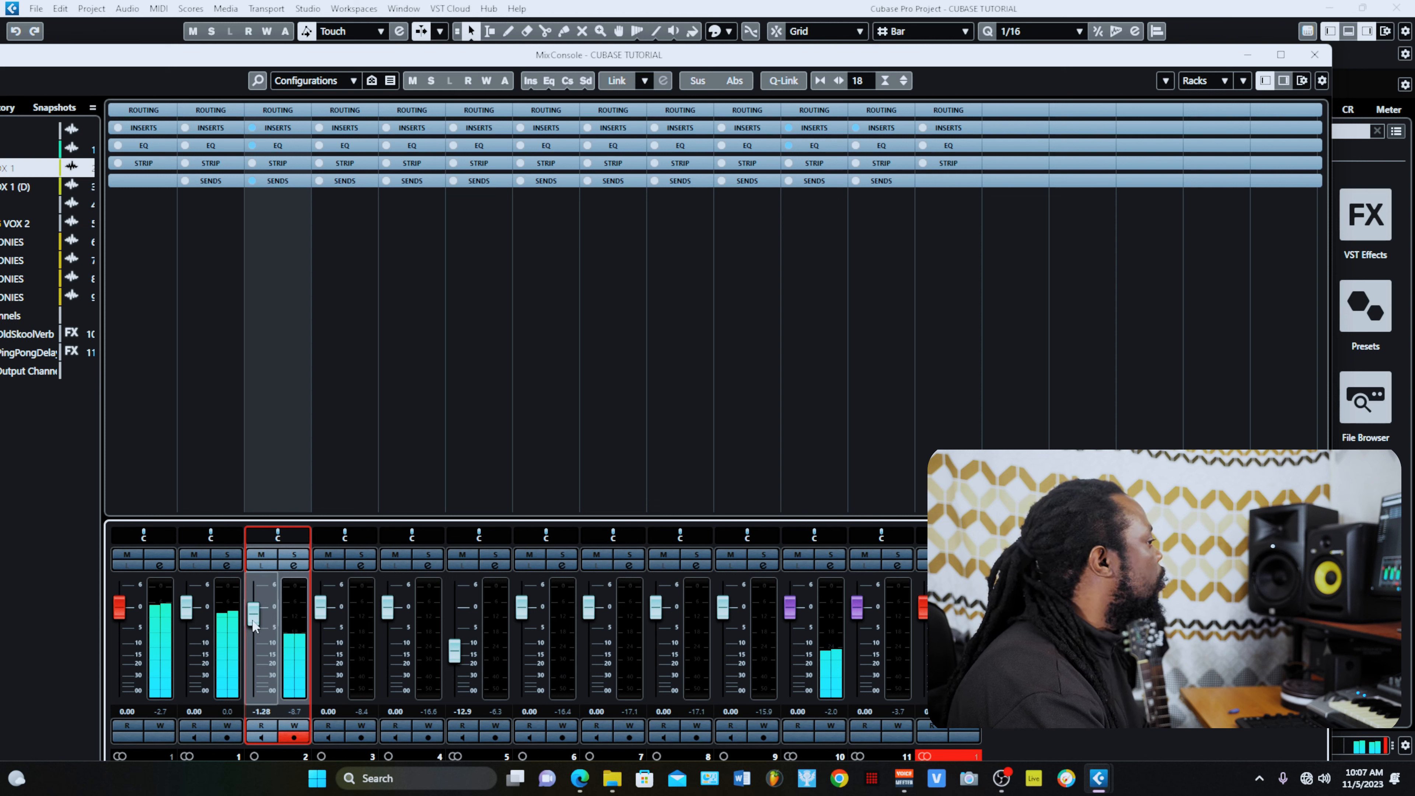
pyautogui.moveTo(254, 621); pyautogui.dragTo(256, 617)
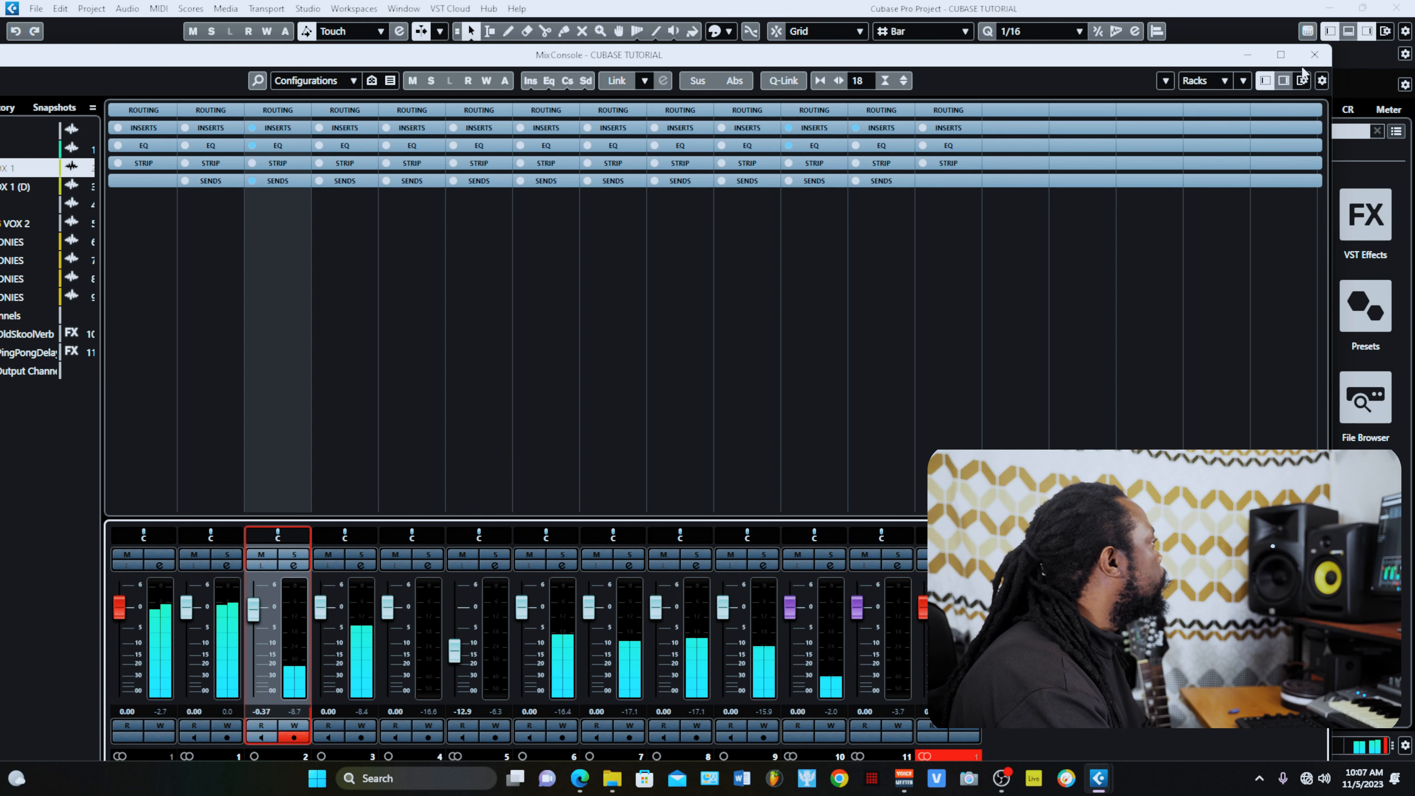
pyautogui.click(1314, 55)
pyautogui.click(455, 115)
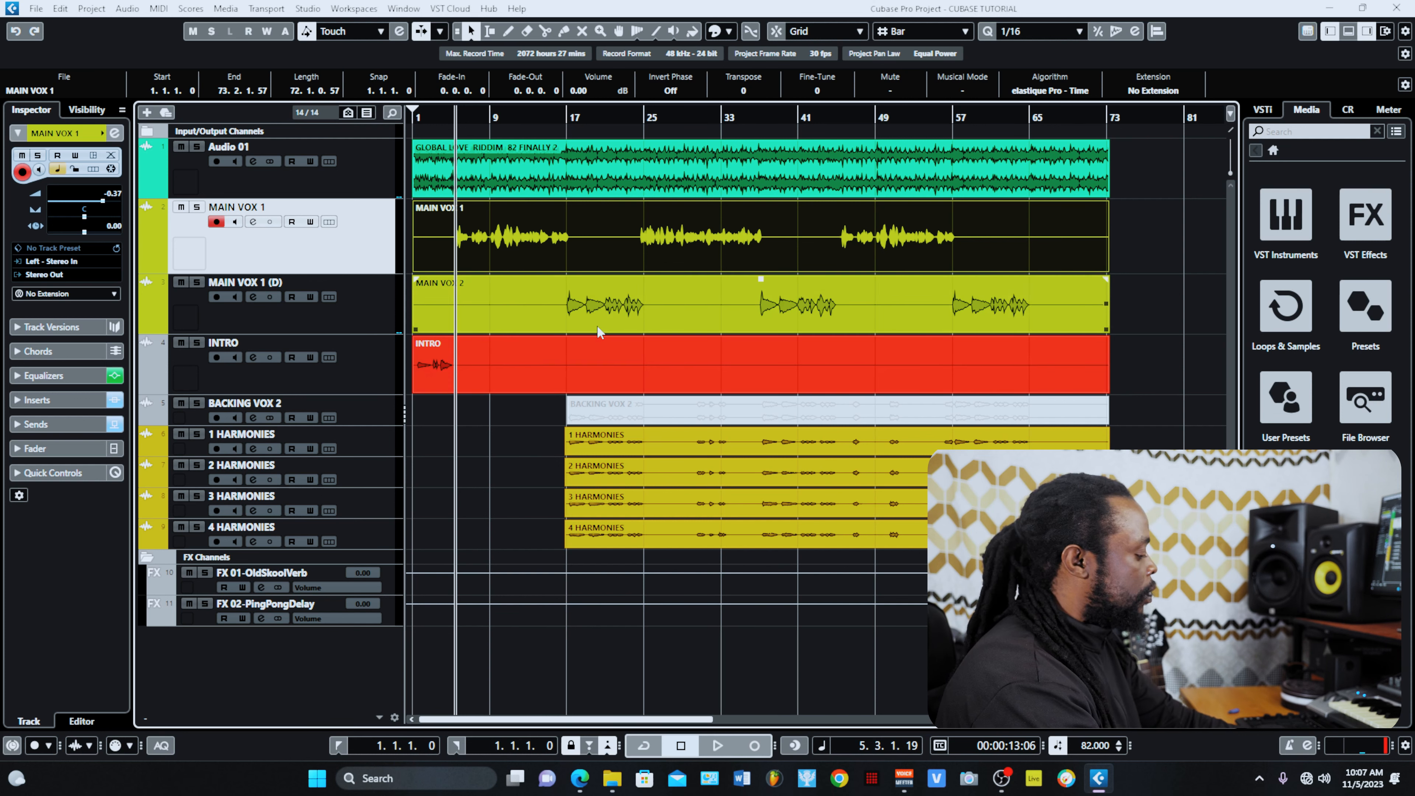
# Select the FX 02-PingPongDelay track, look over its channel settings and close them
pyautogui.press('h')
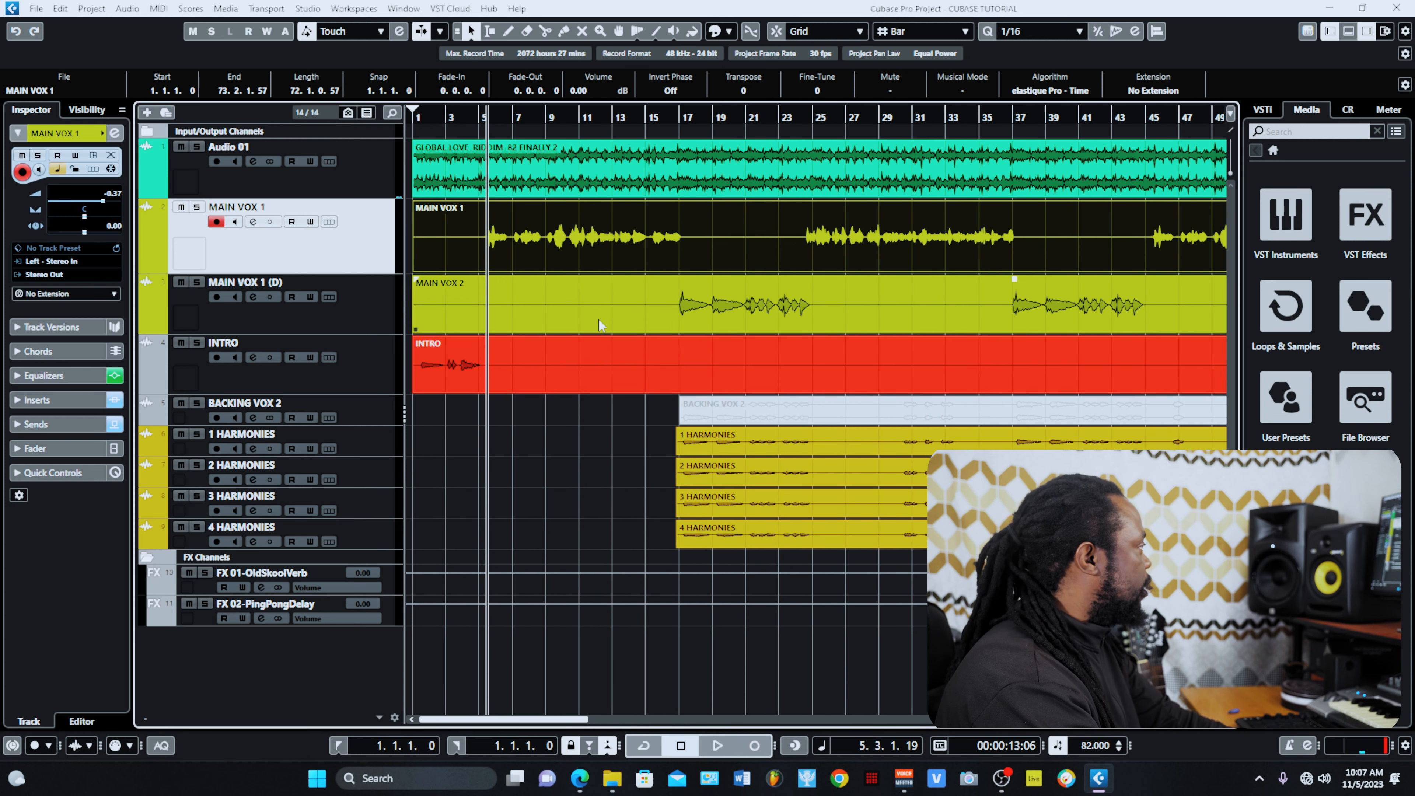
pyautogui.click(209, 587)
pyautogui.click(388, 620)
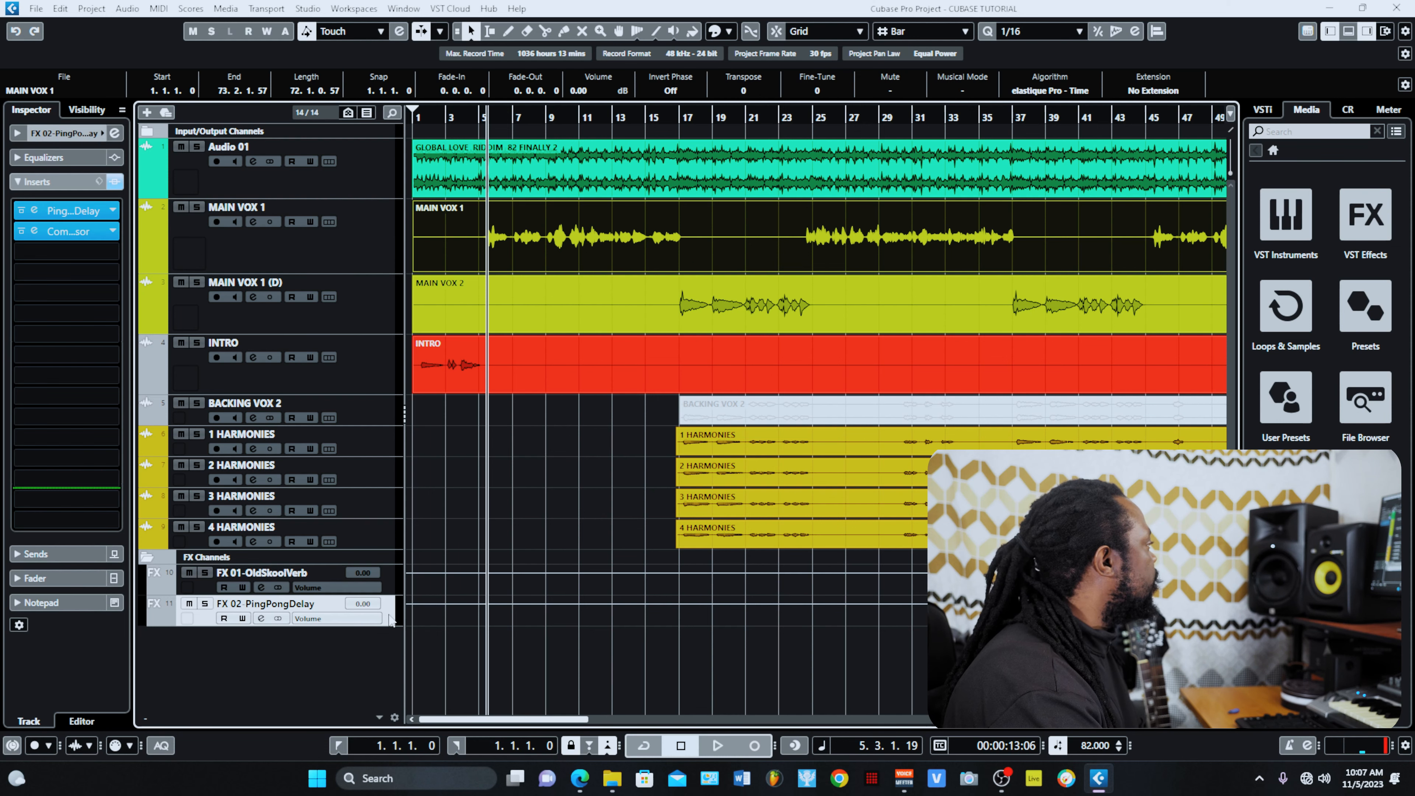
pyautogui.click(259, 619)
pyautogui.click(1121, 262)
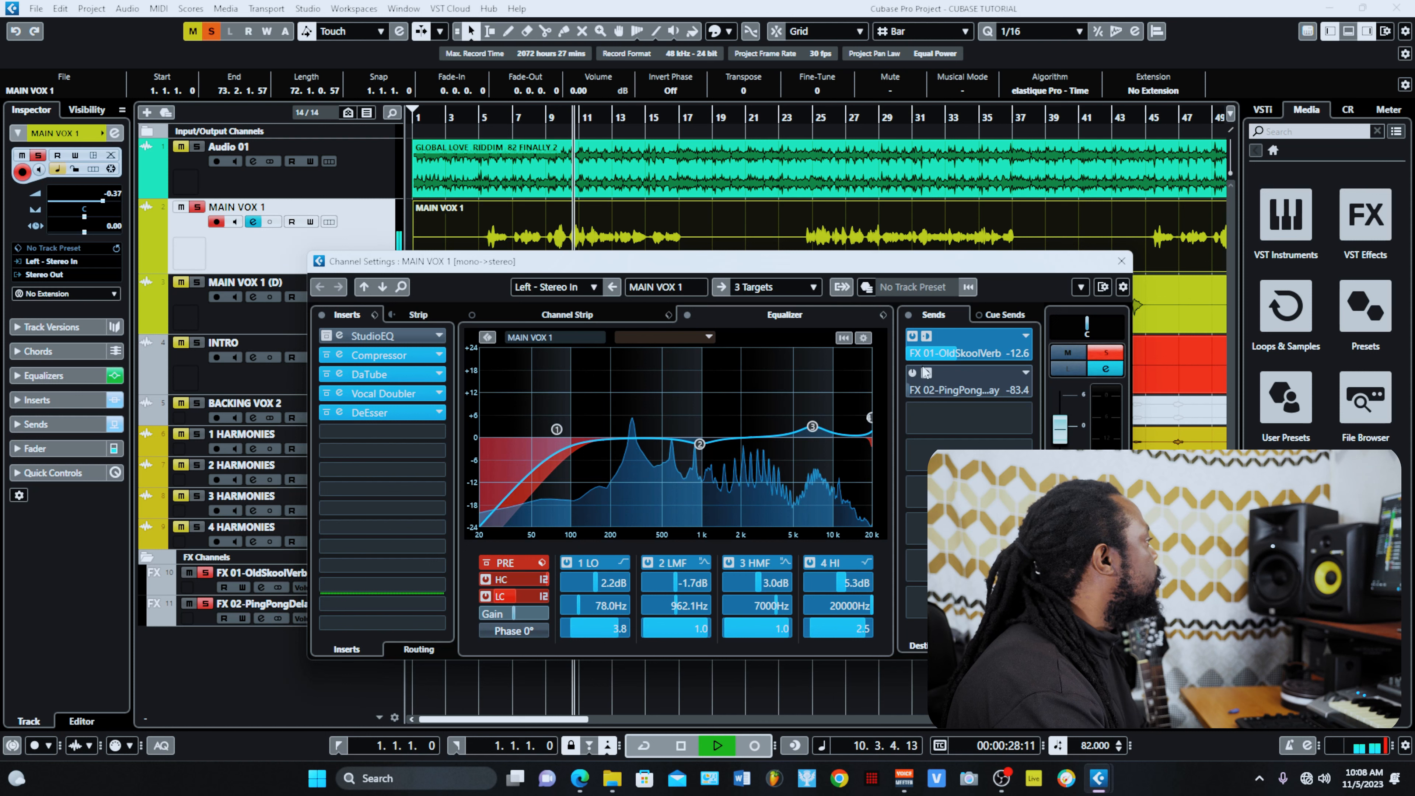
# During playback, activate MAIN VOX 1's send to FX 02-PingPongDelay, settle its level at -18.8 dB, stop and return the cursor to bar 5
pyautogui.click(913, 375)
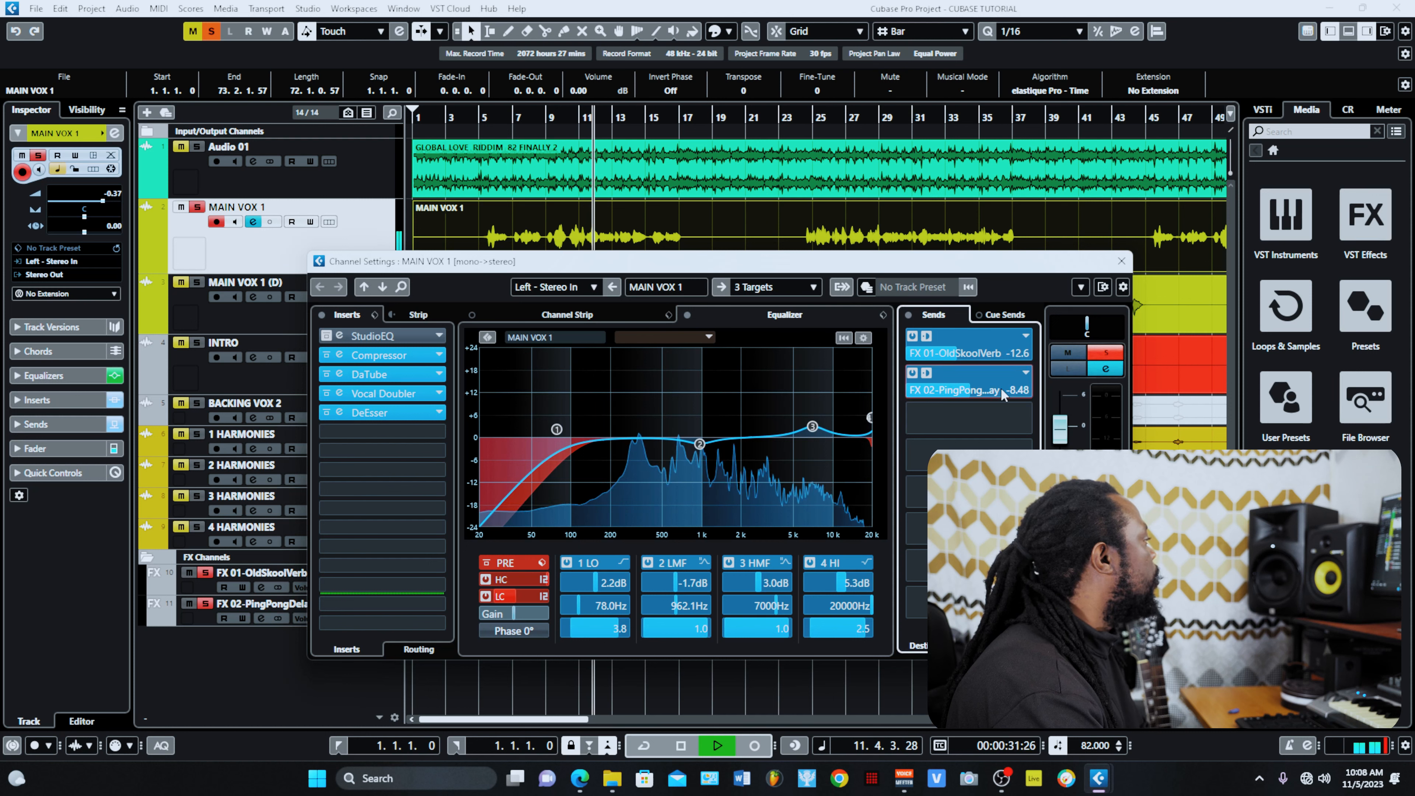
pyautogui.moveTo(930, 405); pyautogui.dragTo(919, 408)
pyautogui.press('space')
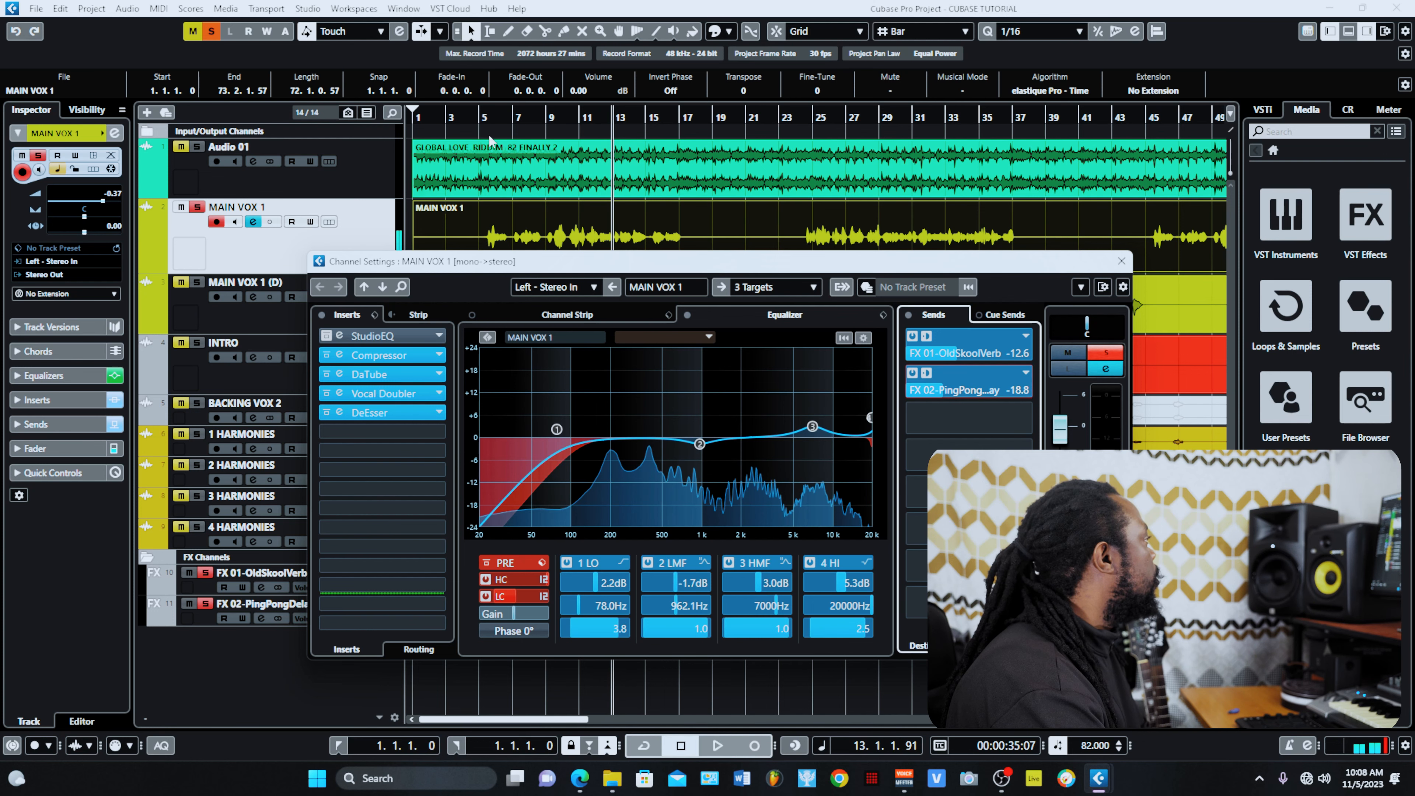
pyautogui.click(488, 118)
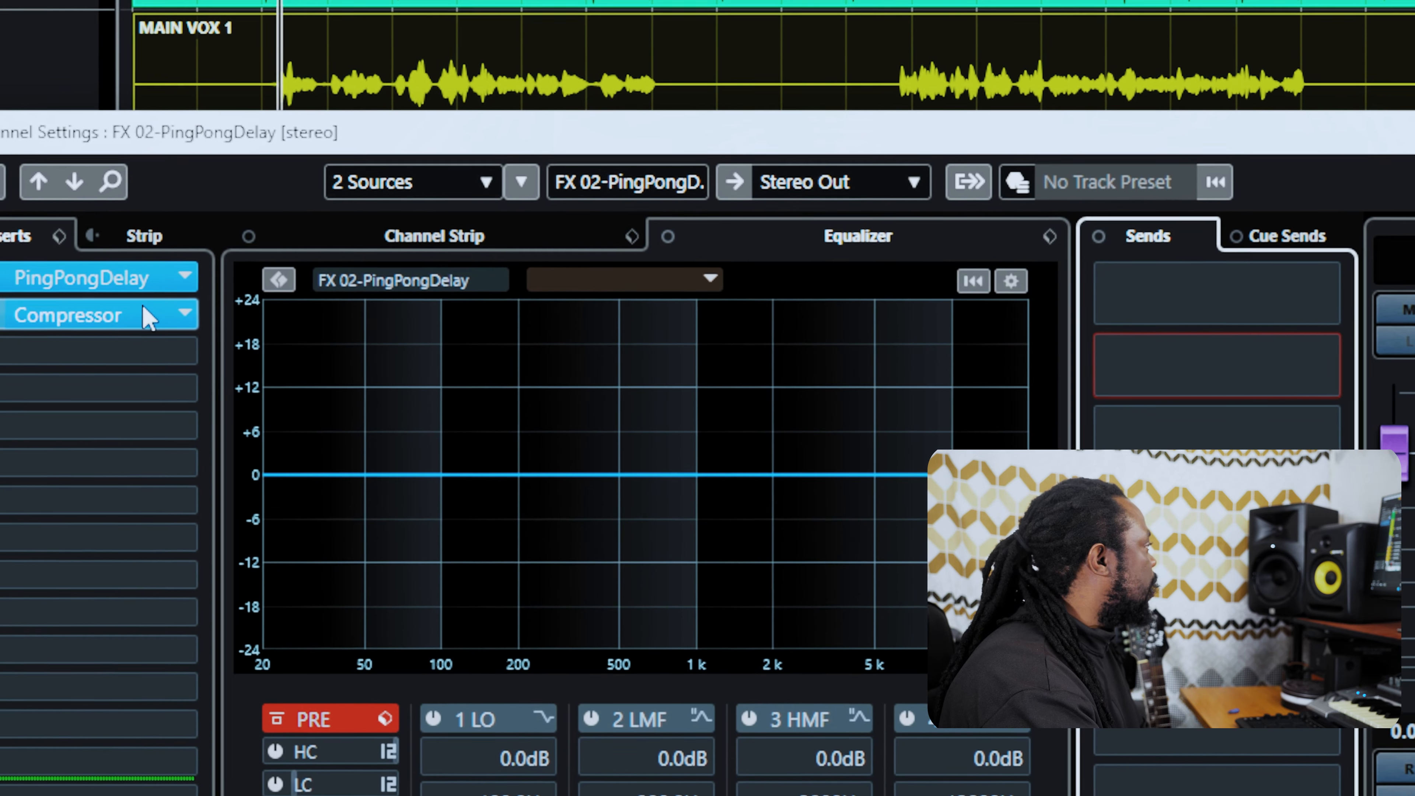
# Inspect the compressor on FX 02-PingPongDelay and its side-chain routing, then close both
pyautogui.click(130, 321)
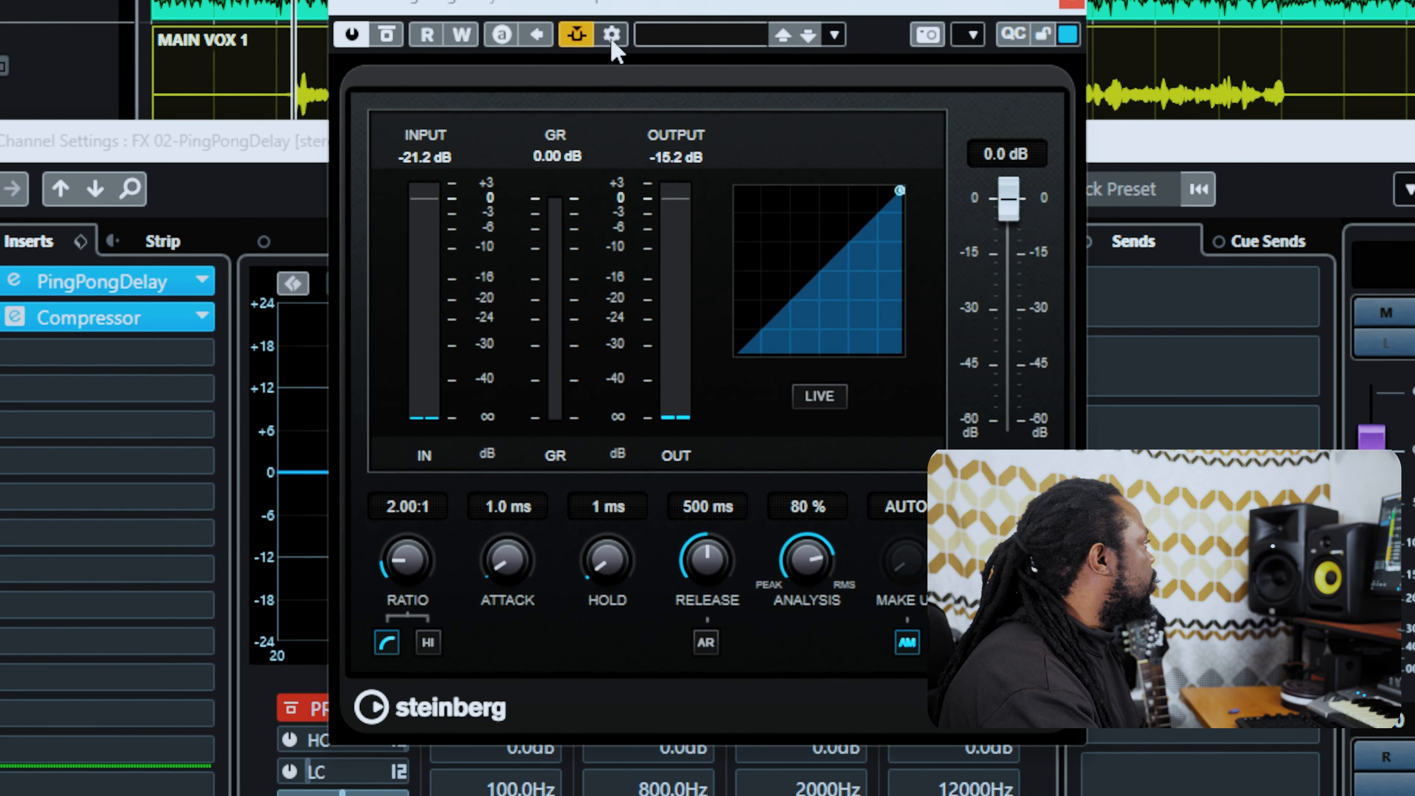
pyautogui.click(612, 36)
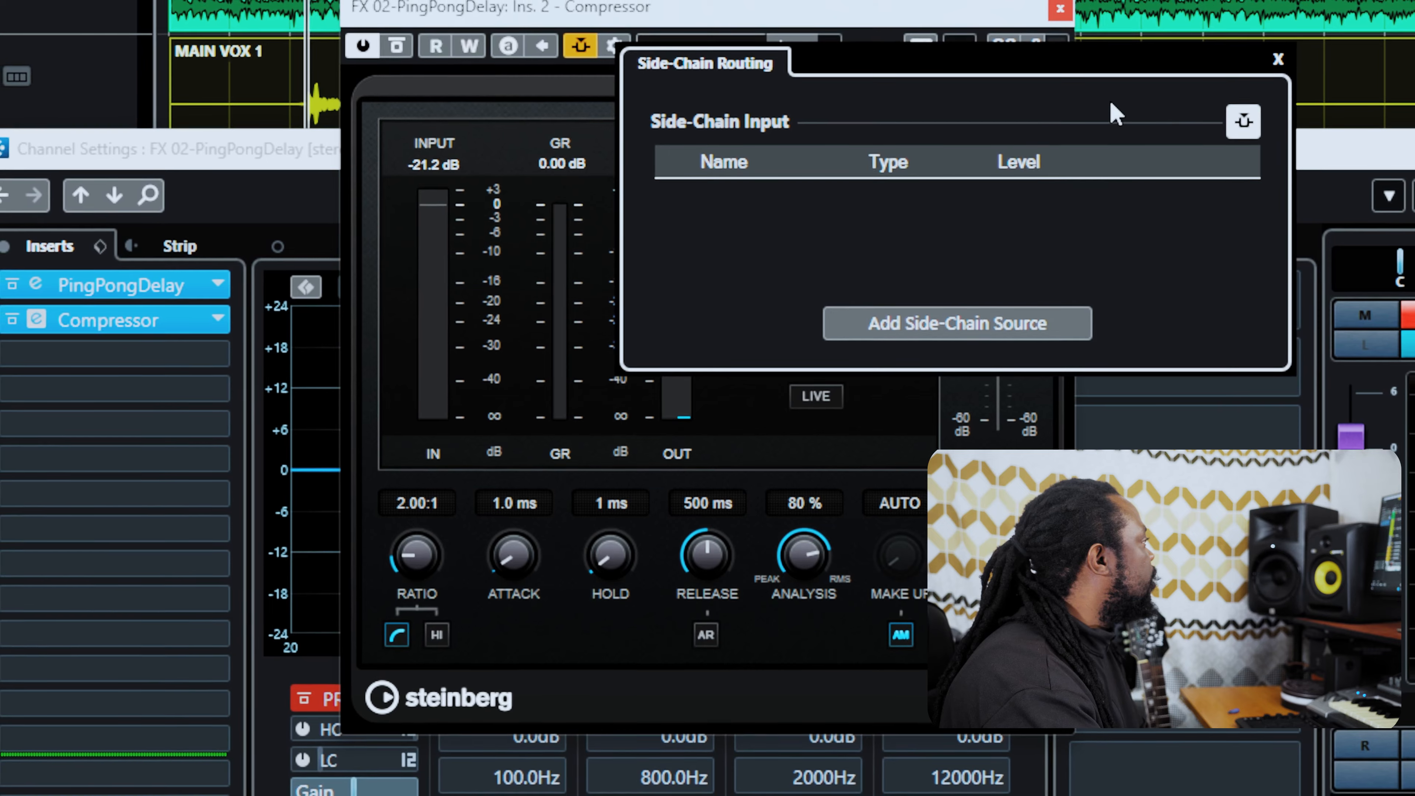
pyautogui.click(1278, 59)
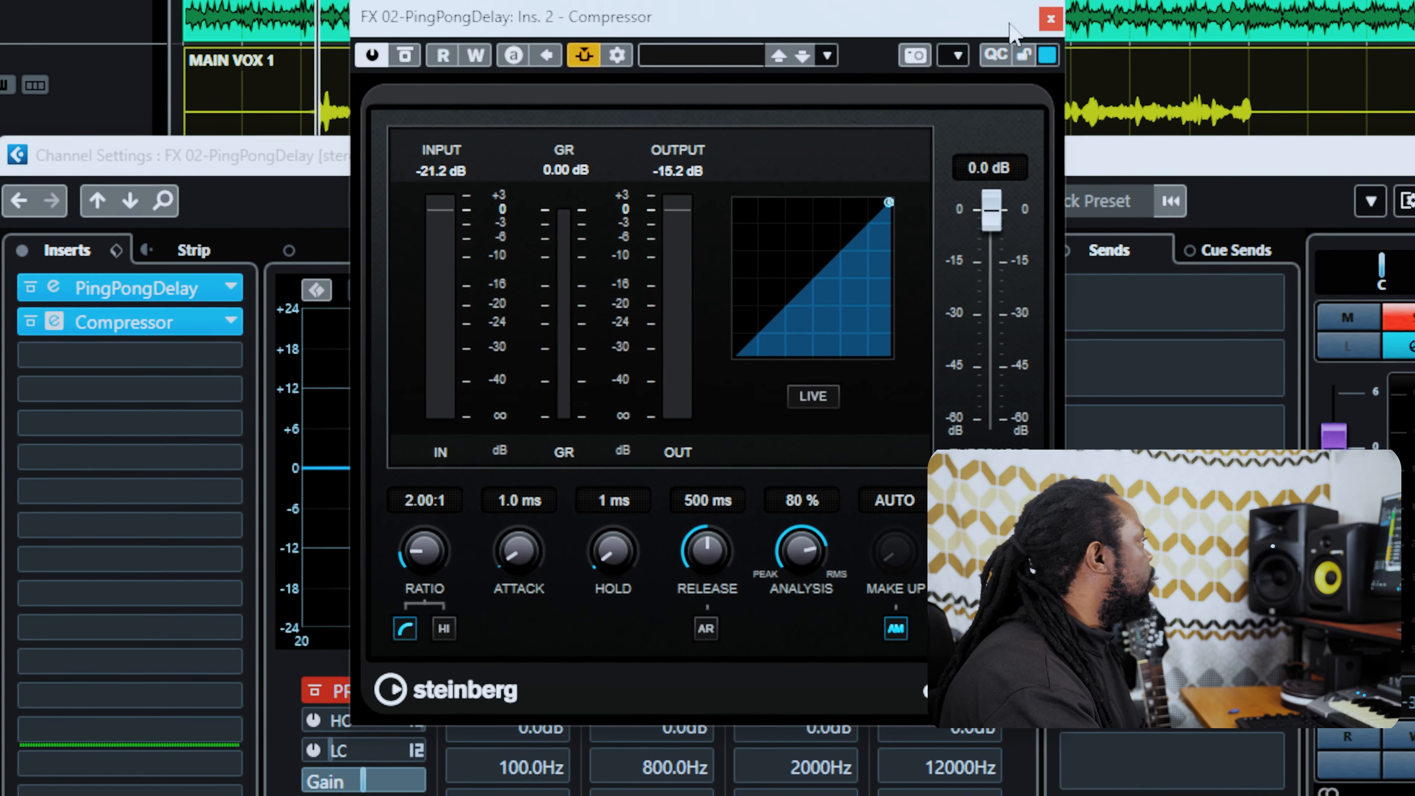
pyautogui.click(1050, 19)
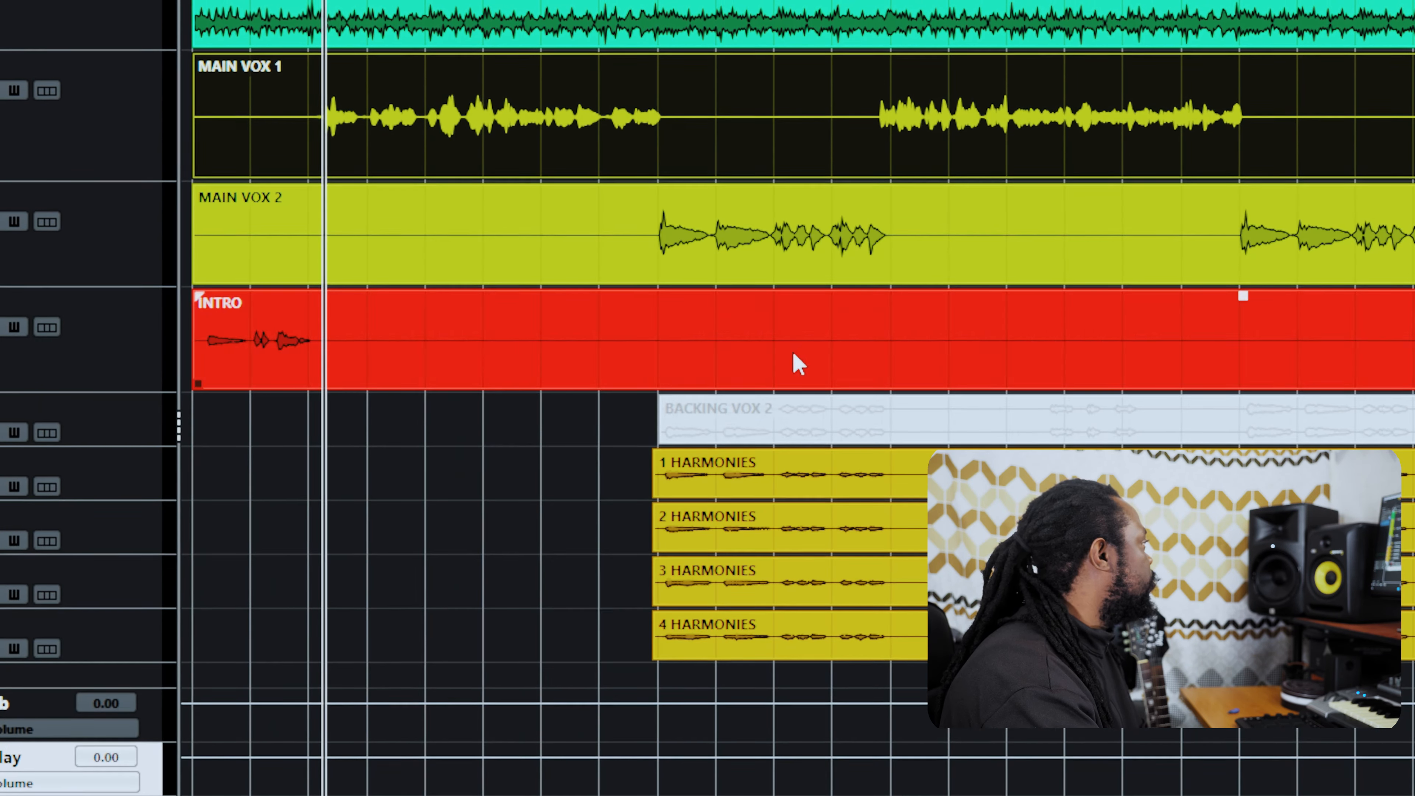